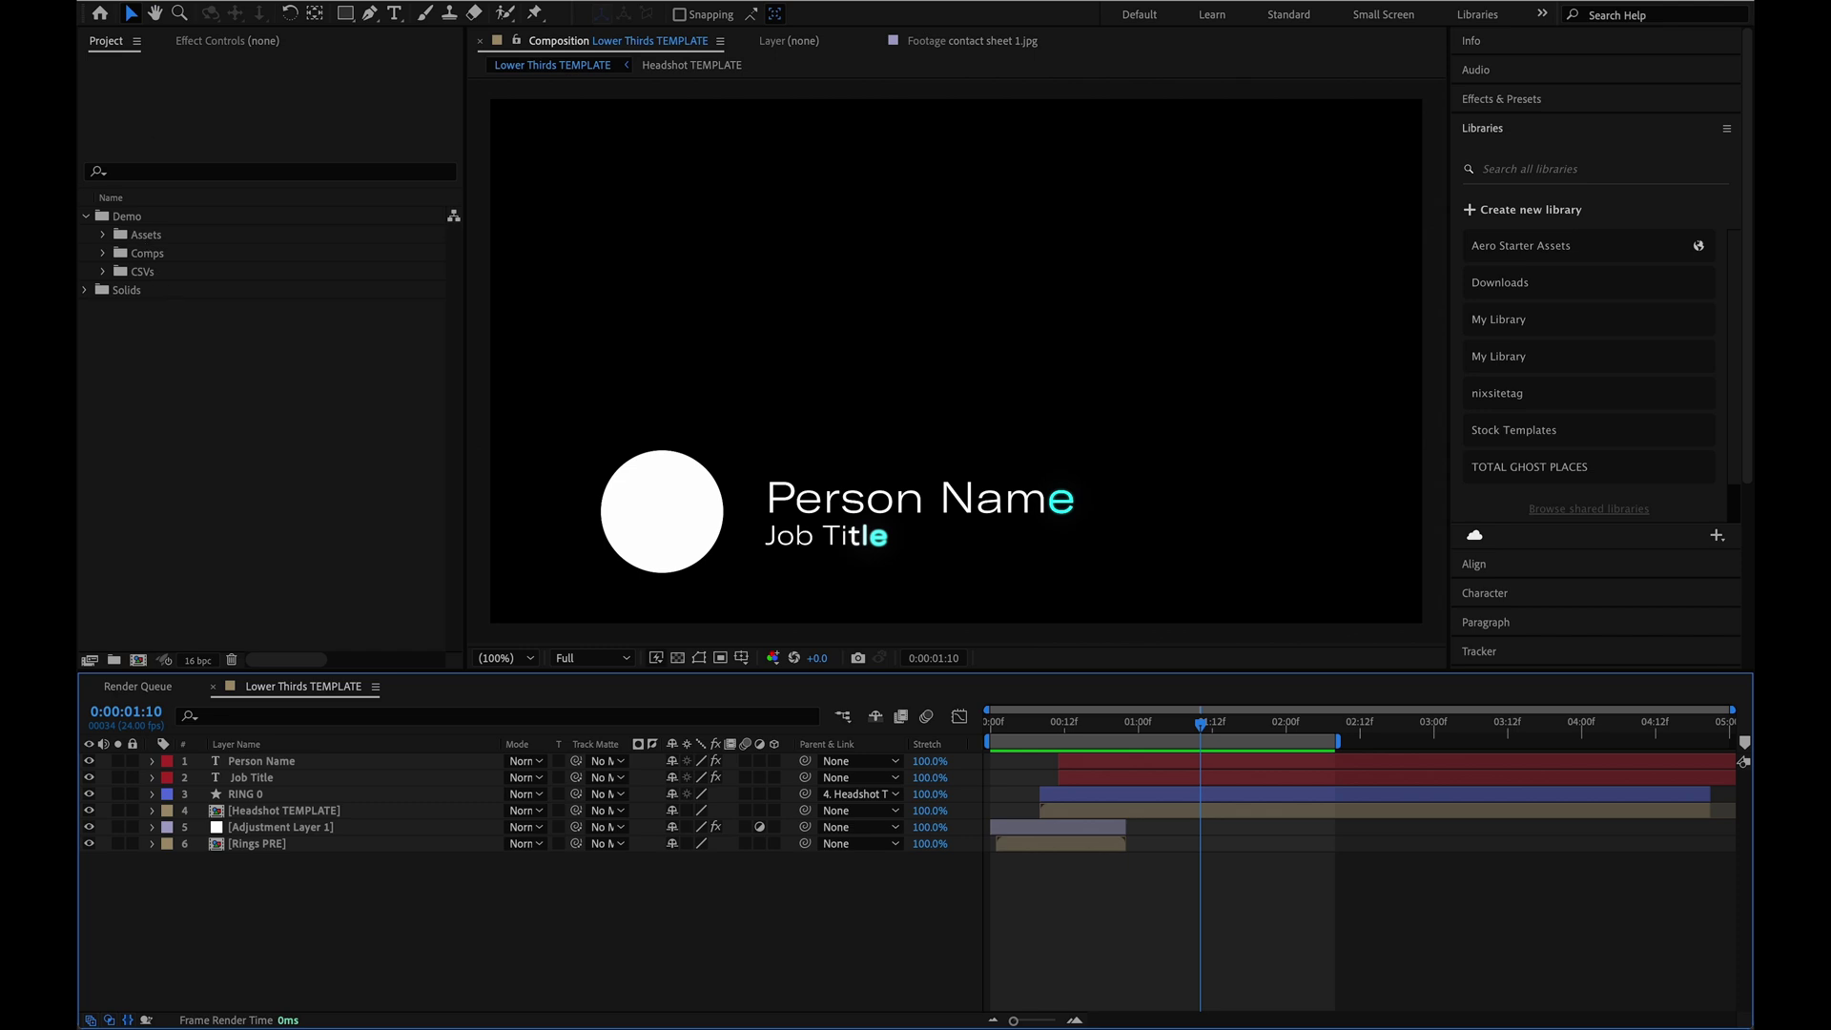
Step: Launch the Comp Replicator.jsx script from File > Scripts
left_click(234, 2)
mouse_move(318, 531)
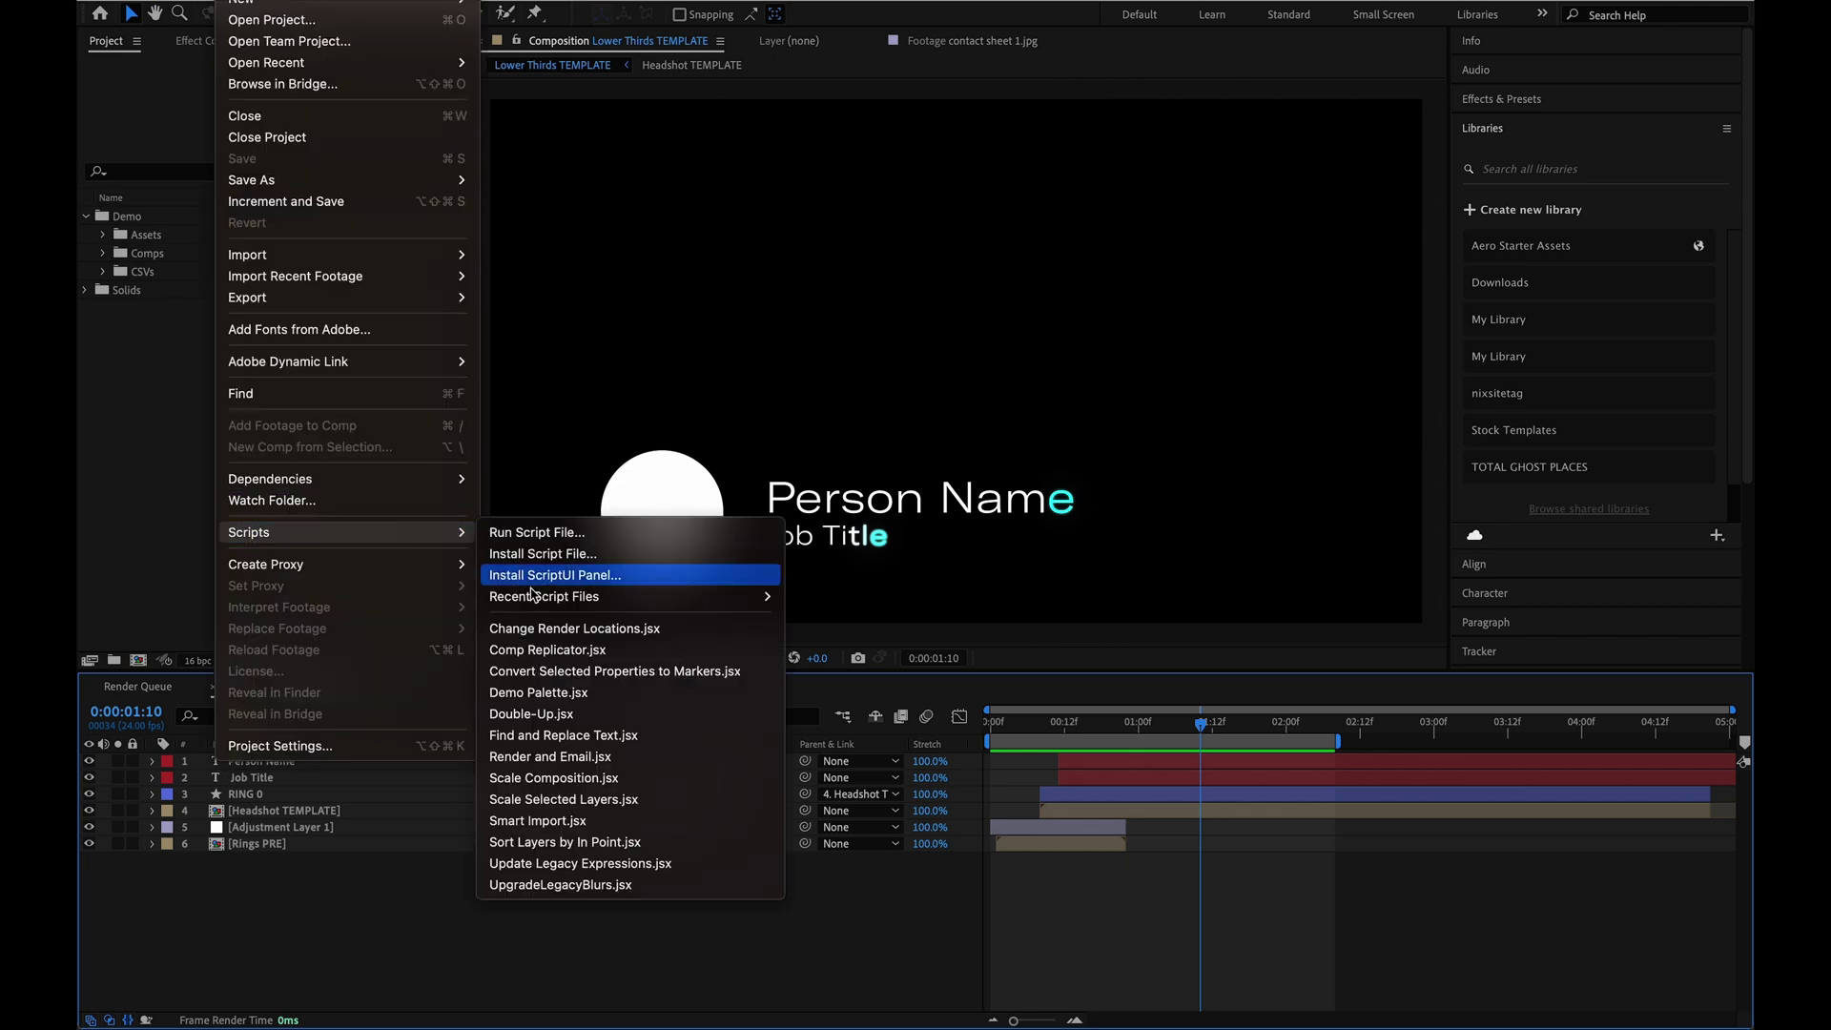
left_click(553, 648)
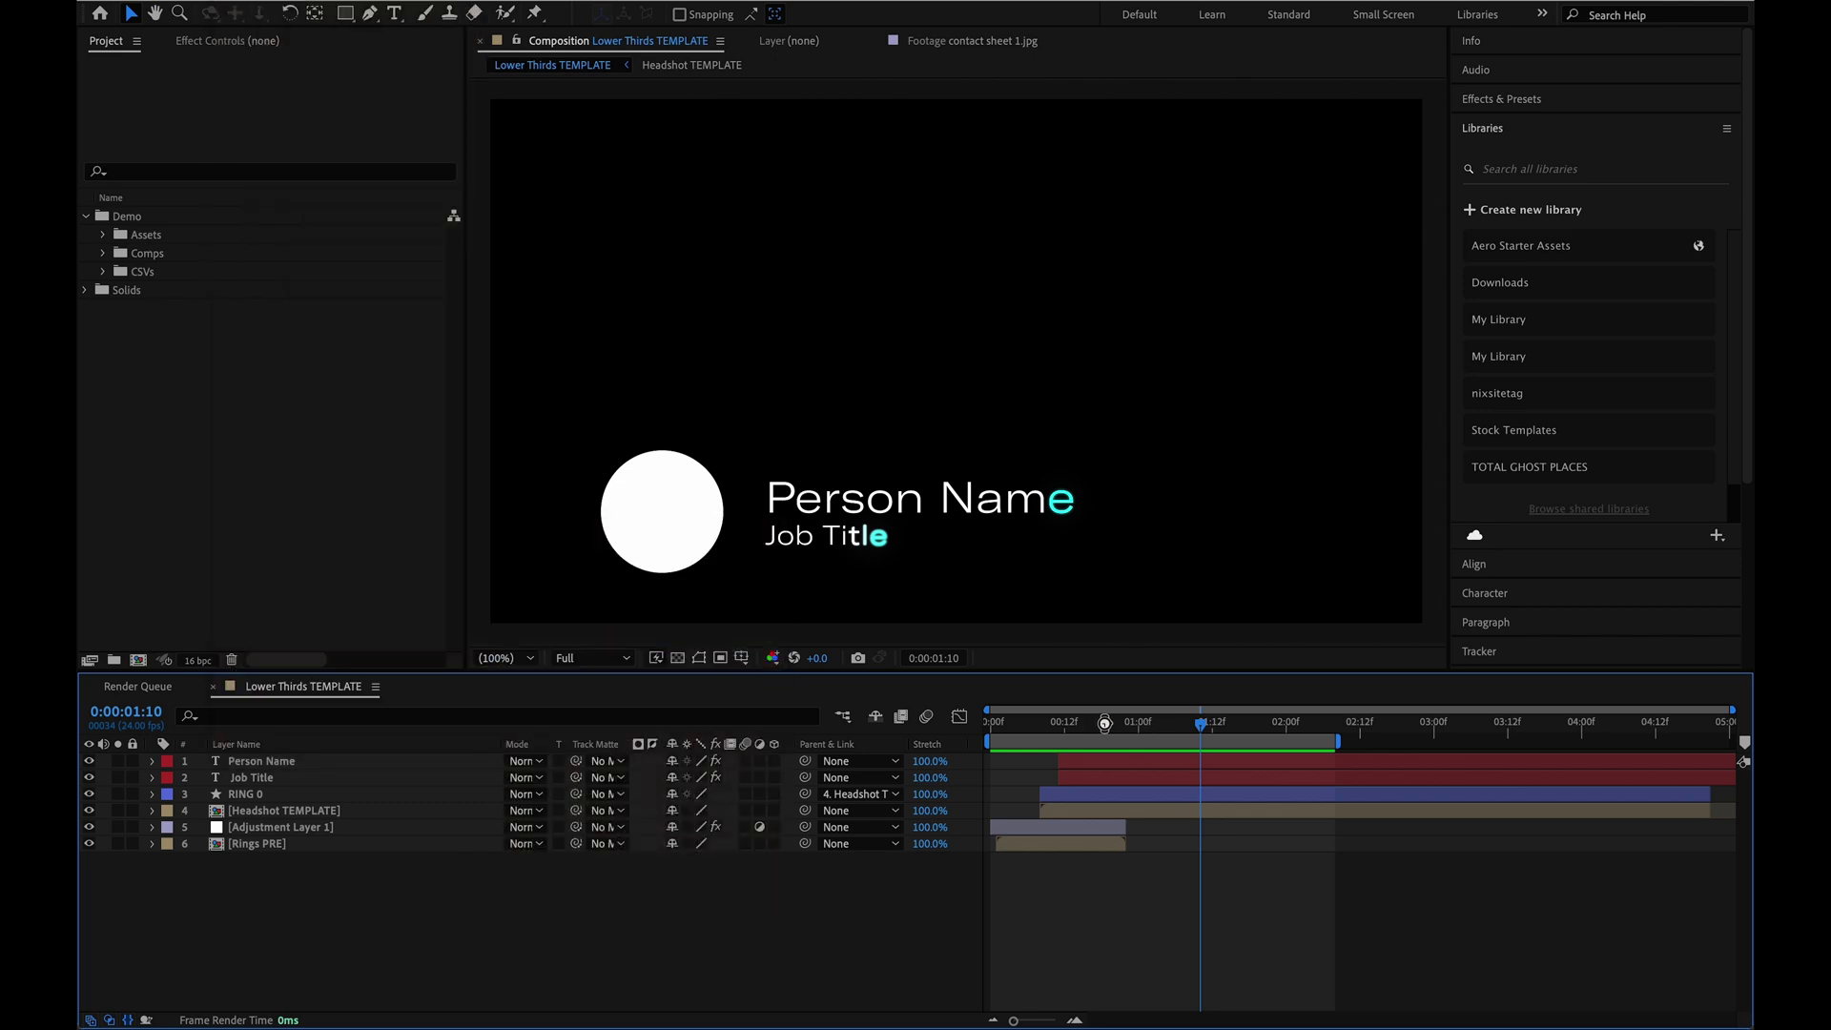
Step: Preview the template comp from the start and move the script window clear of the viewer
key("Home")
key("space")
left_click_drag(999, 305, 1271, 214)
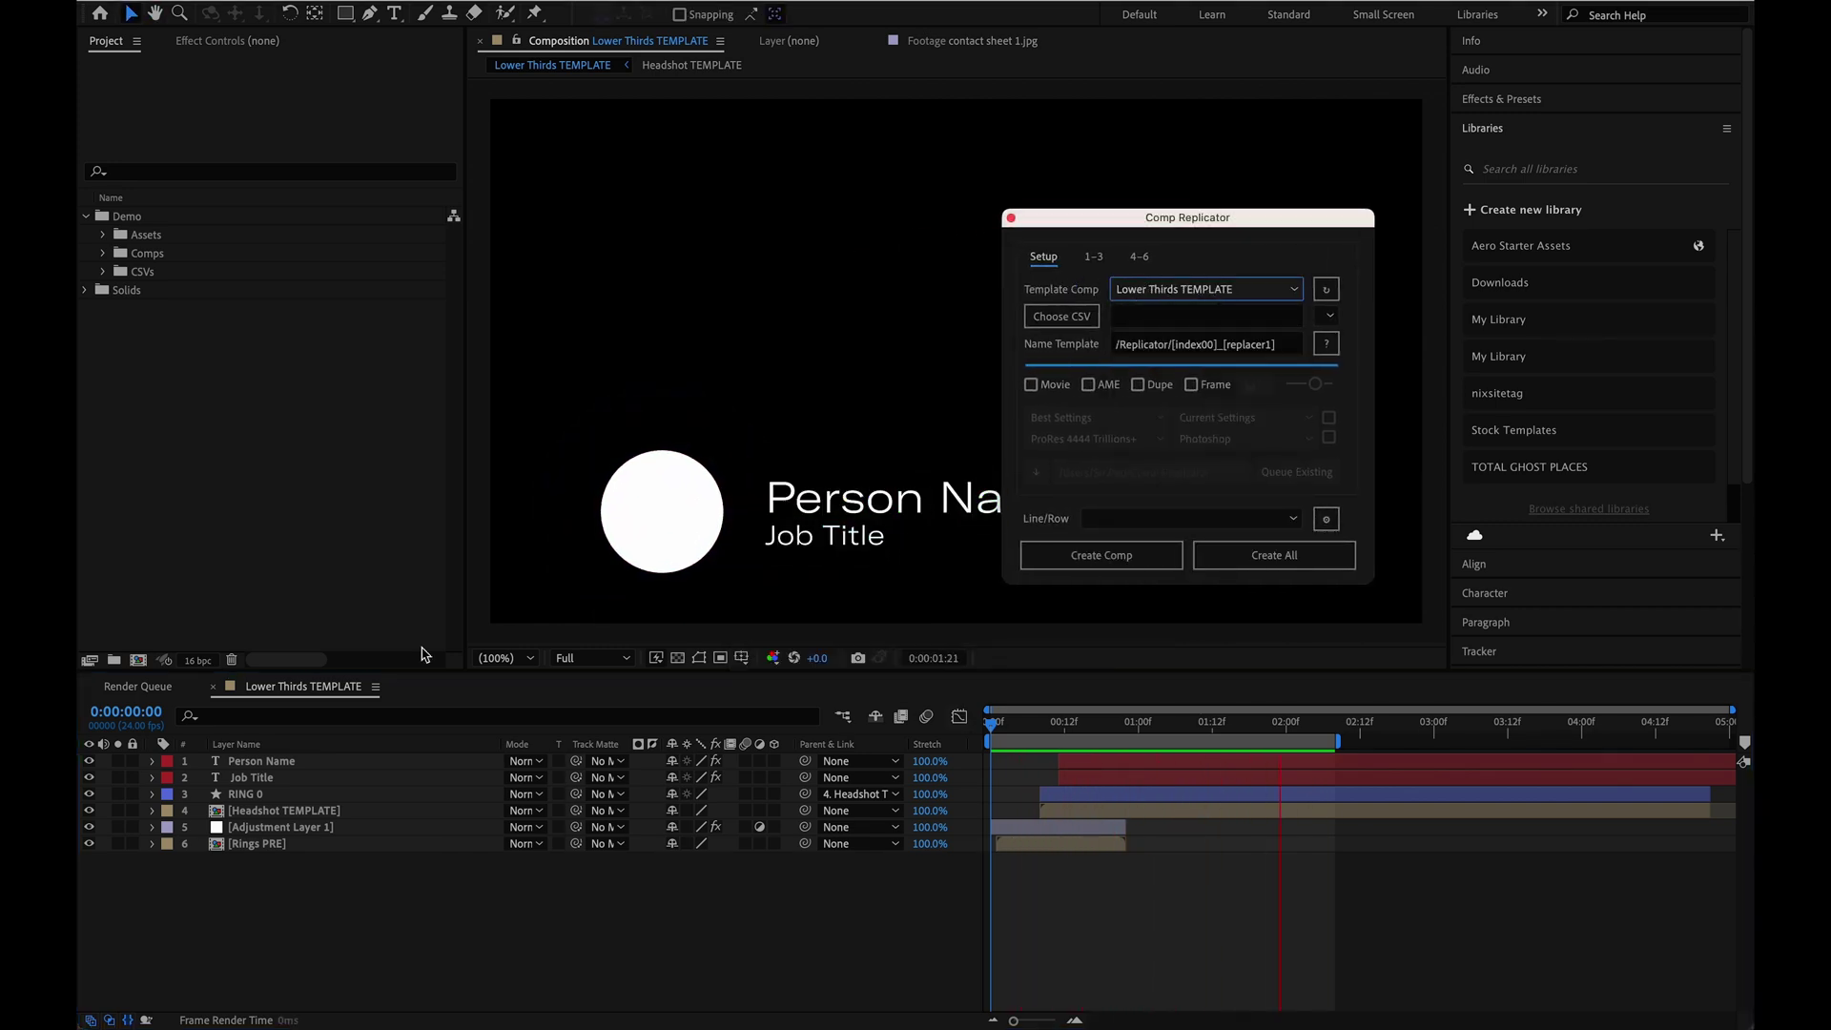
Step: Refresh the template list and load Assets/Teams.csv as the data source
left_click(1323, 290)
left_click(1069, 321)
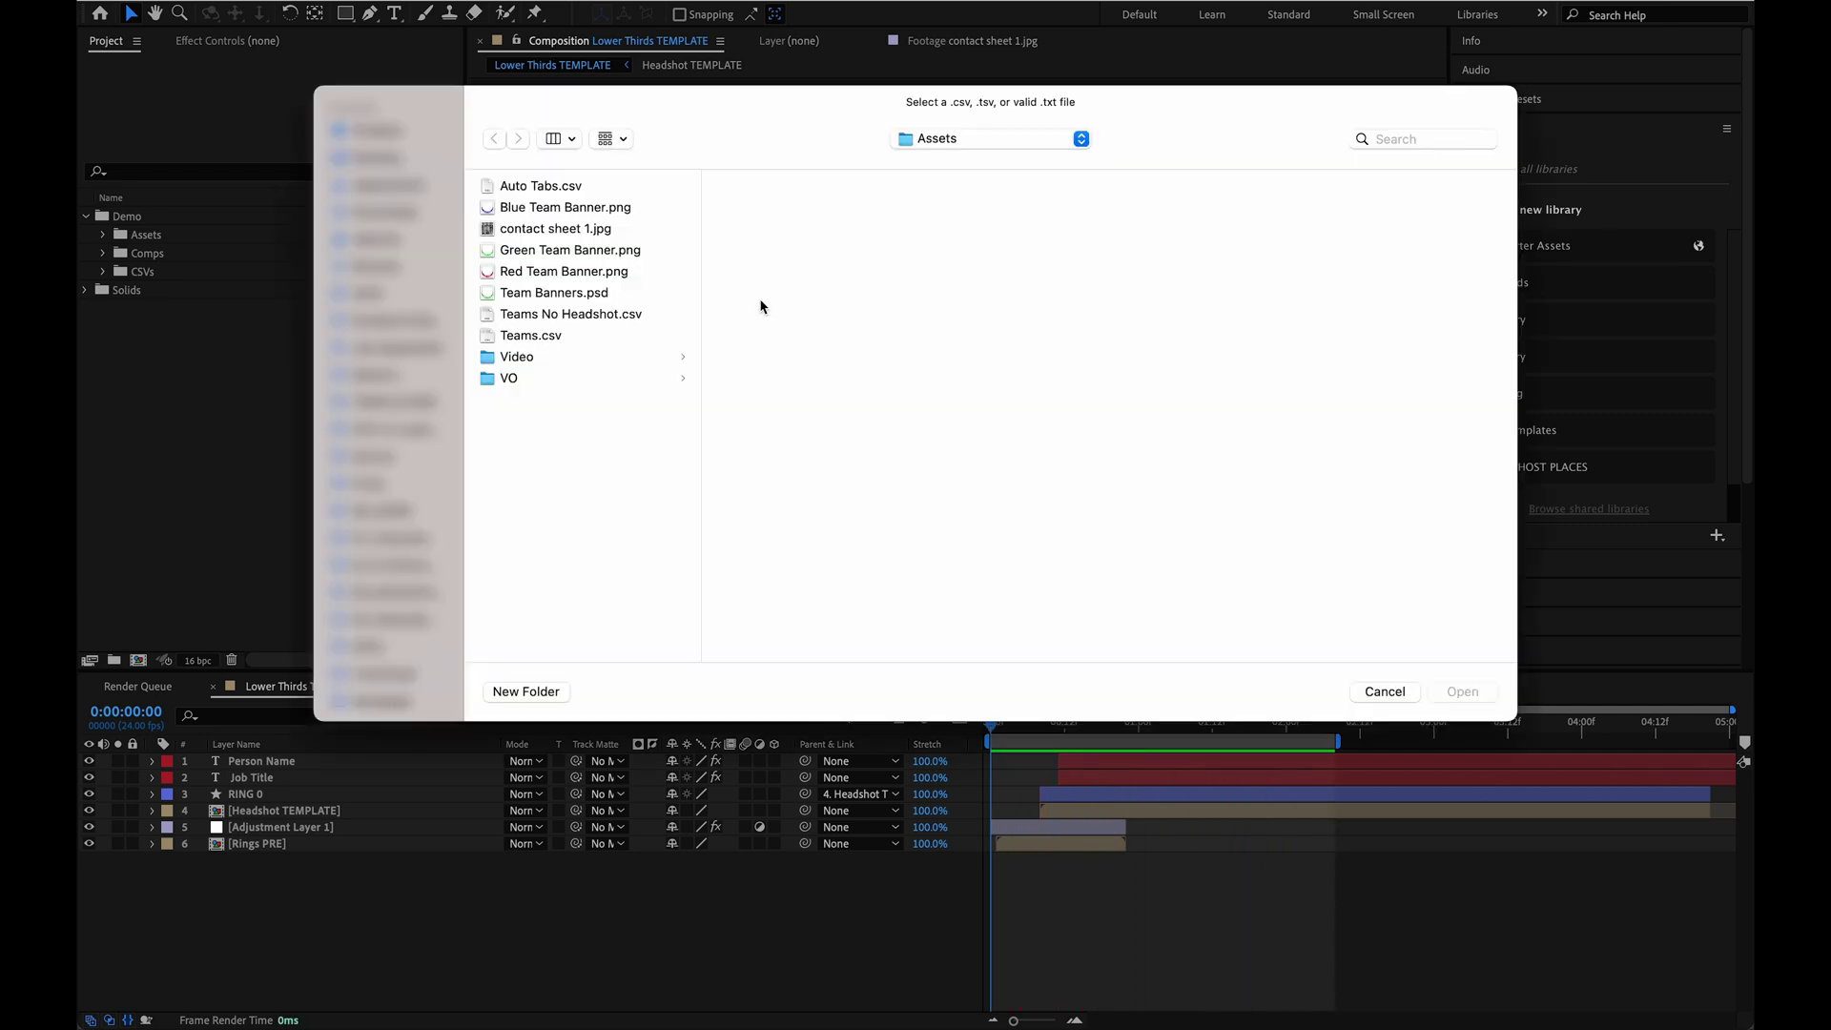
left_click(607, 335)
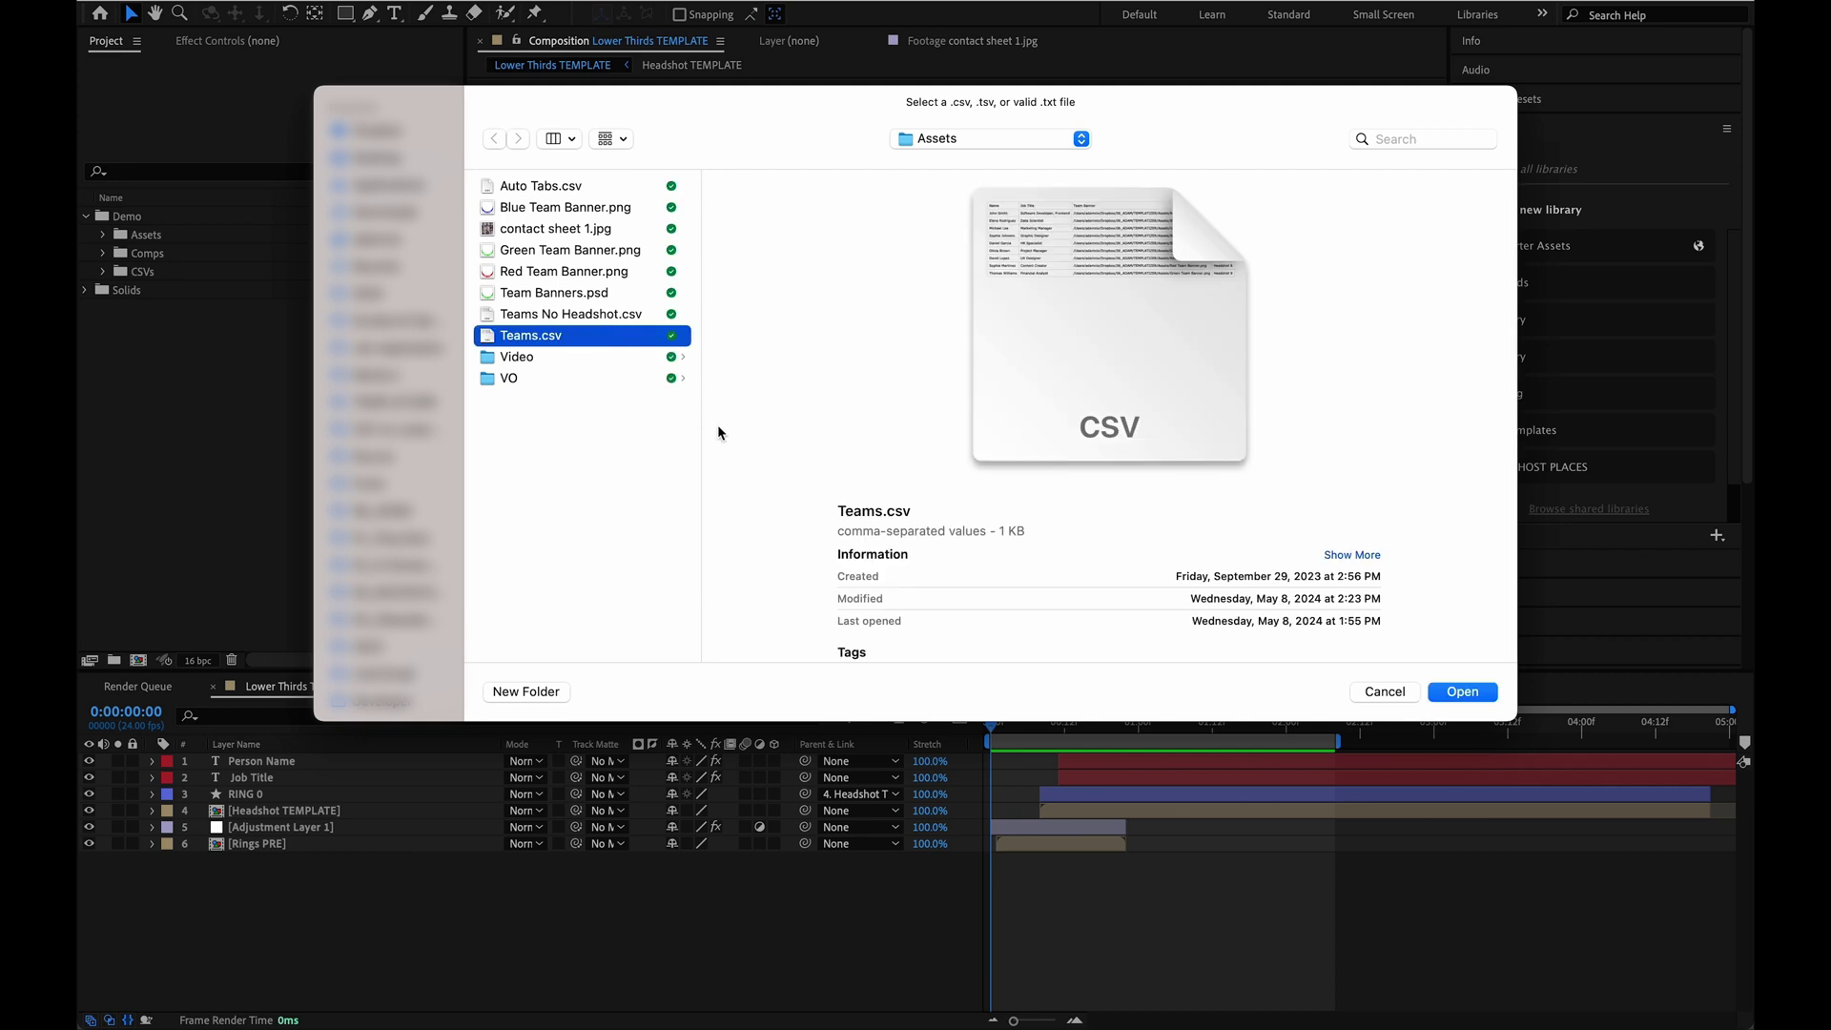
key("Return")
Step: Leave Movie, Frame and AME output off and enable Dupe
left_click(1031, 386)
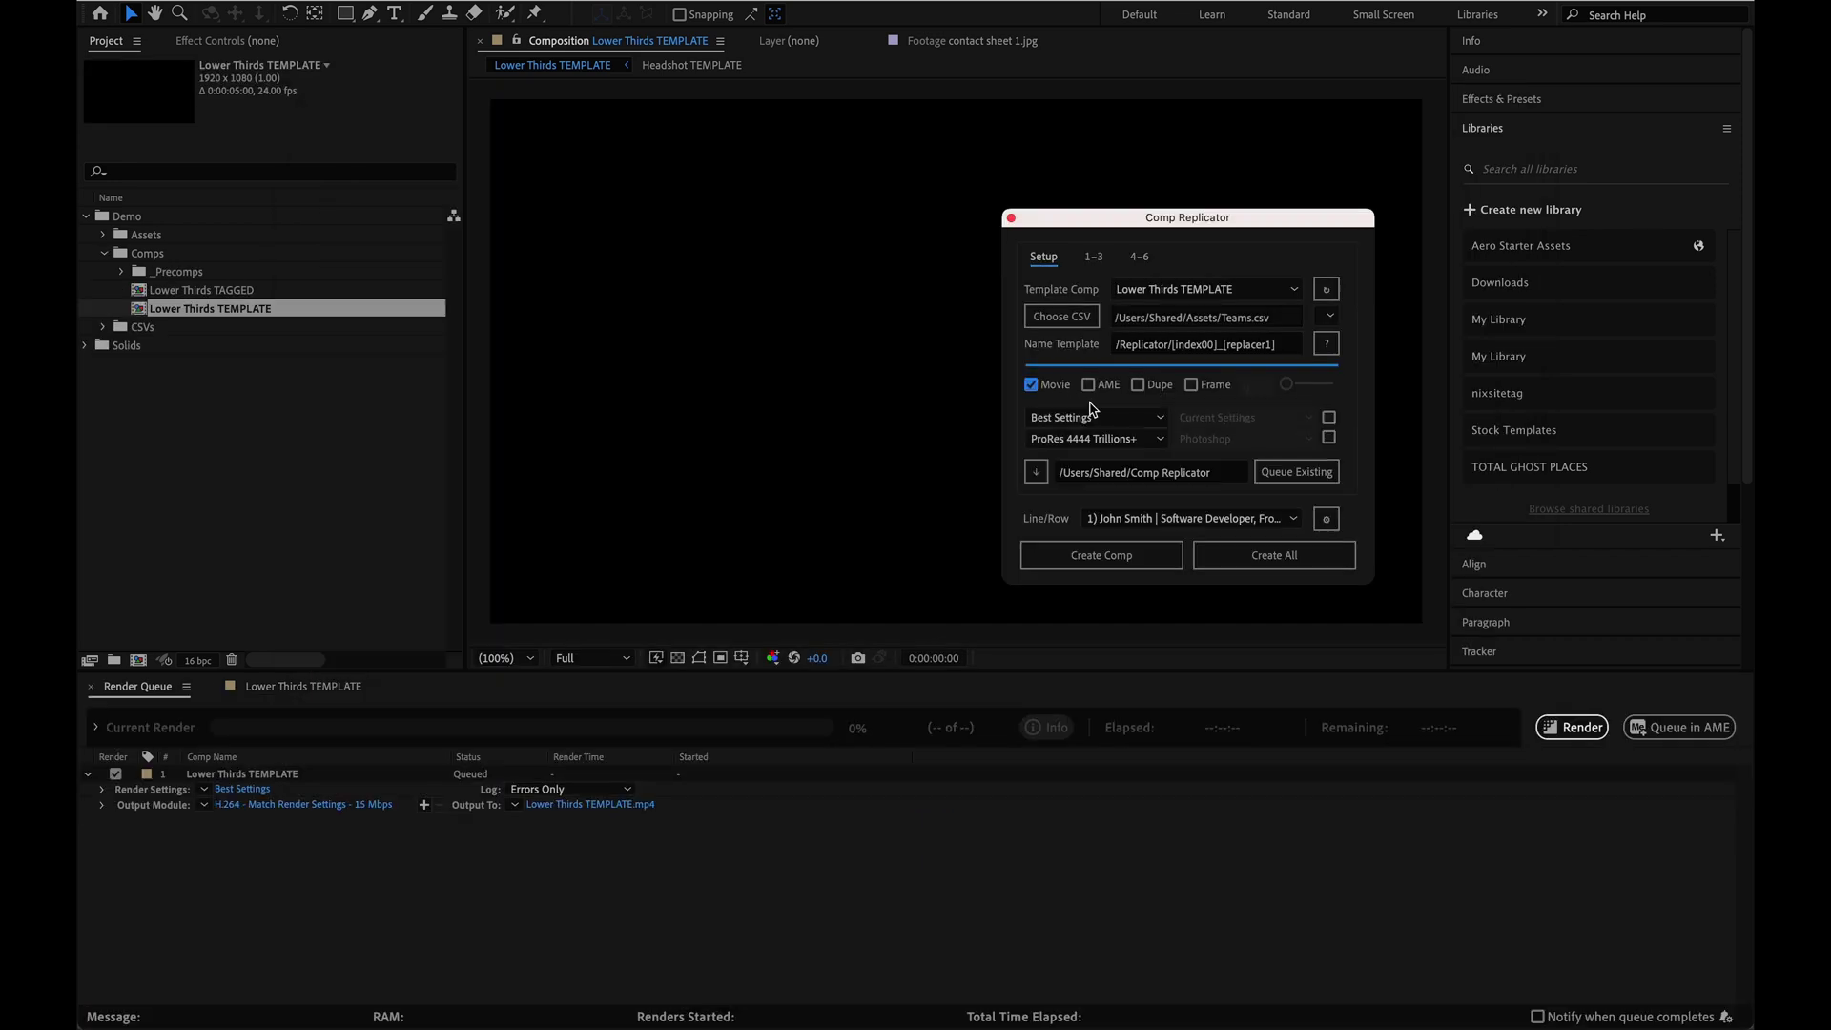
left_click(1191, 384)
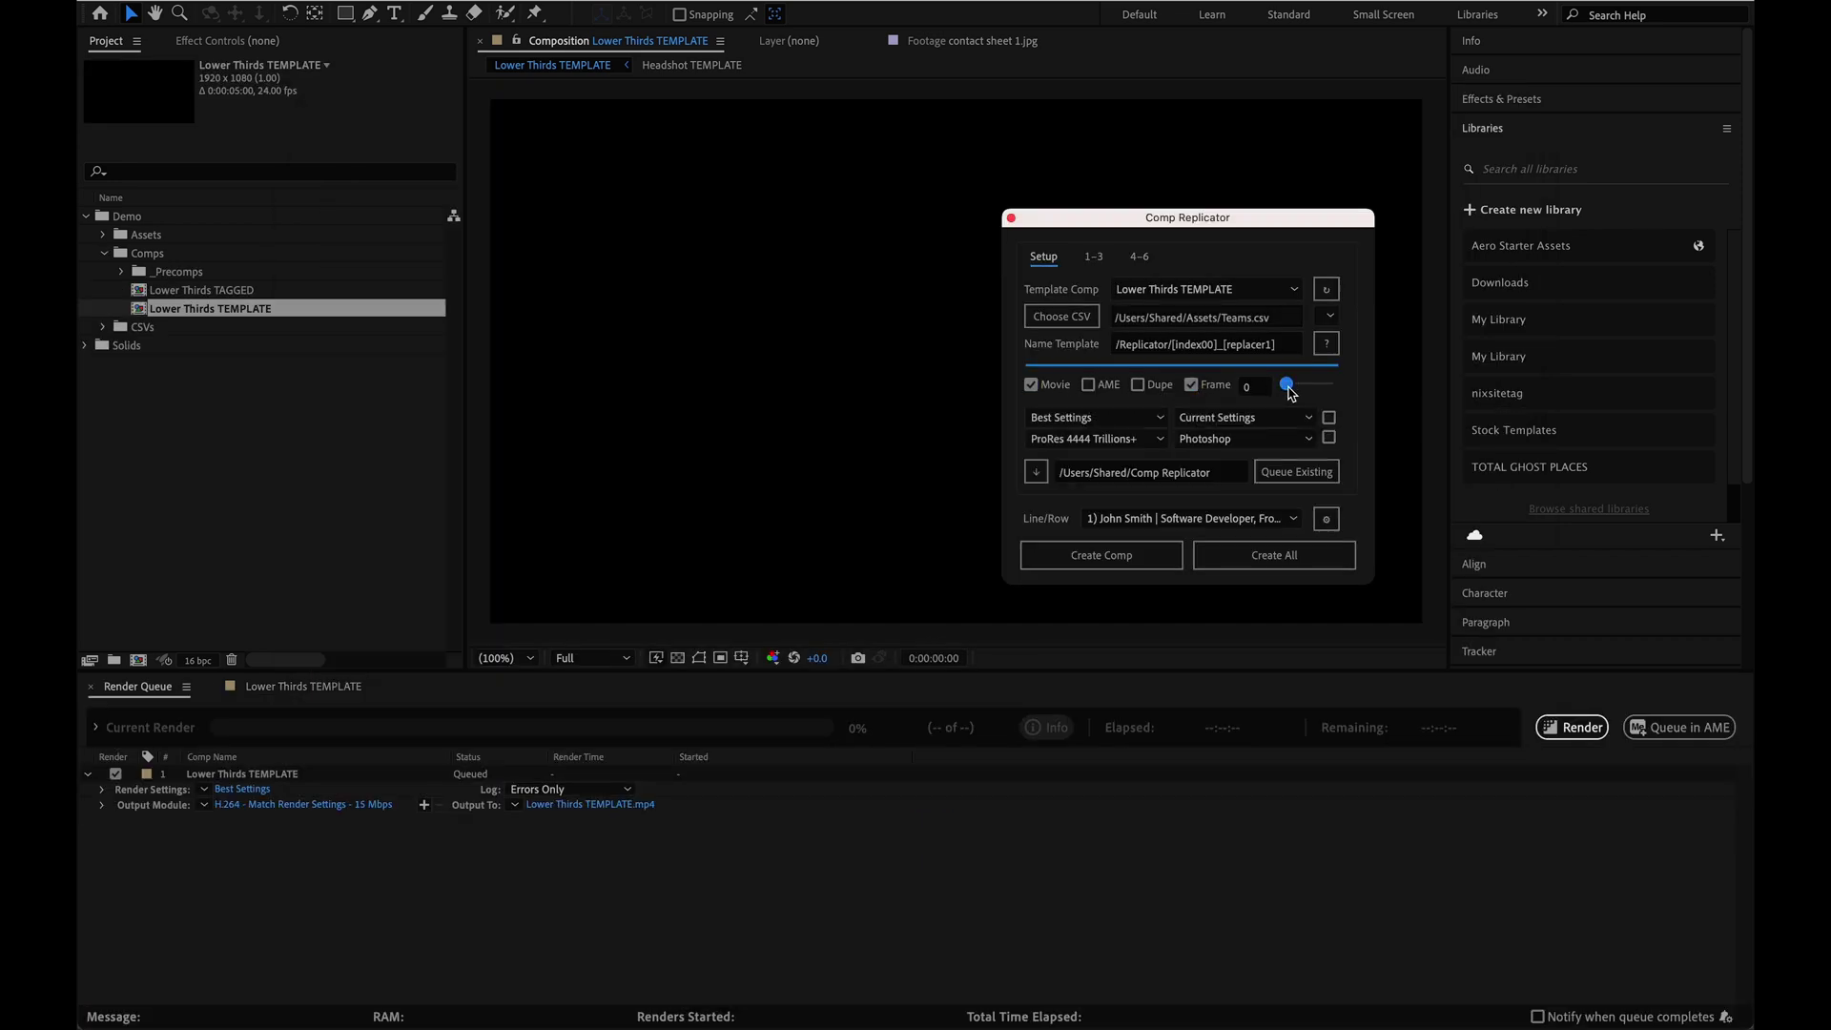
left_click(1053, 386)
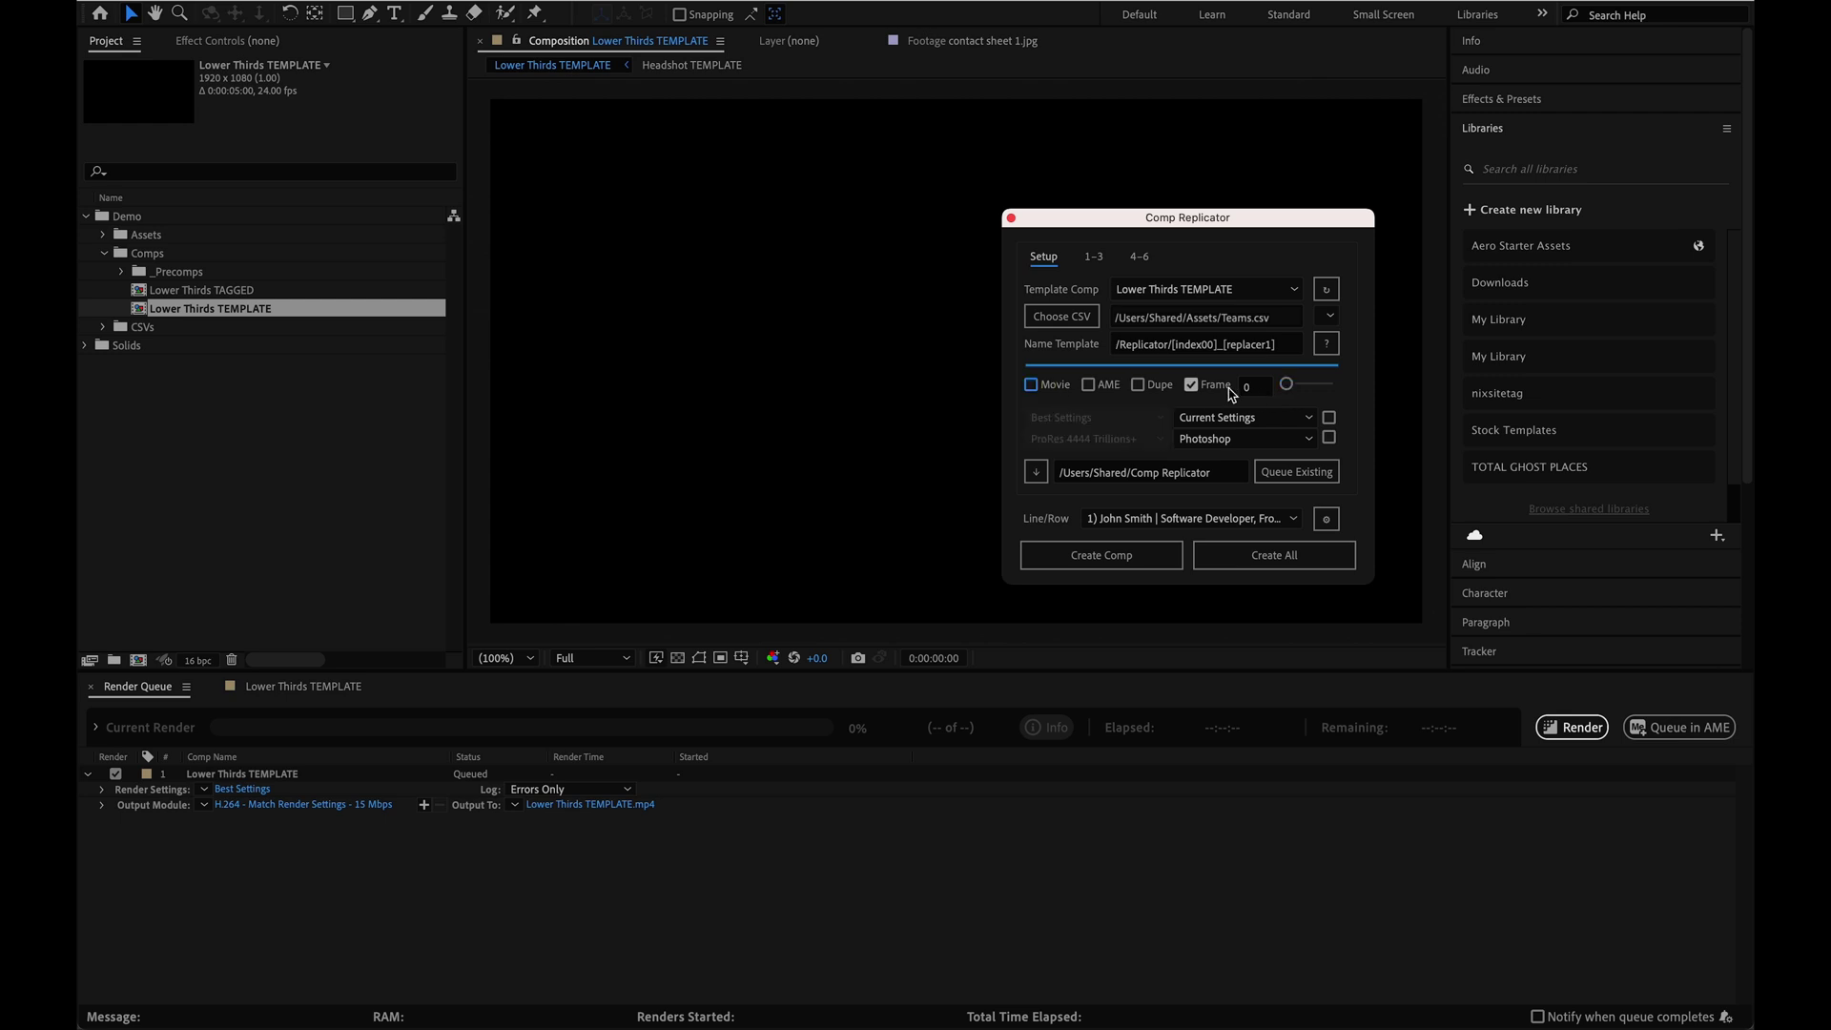
left_click(1218, 386)
left_click(1093, 389)
left_click(1093, 389)
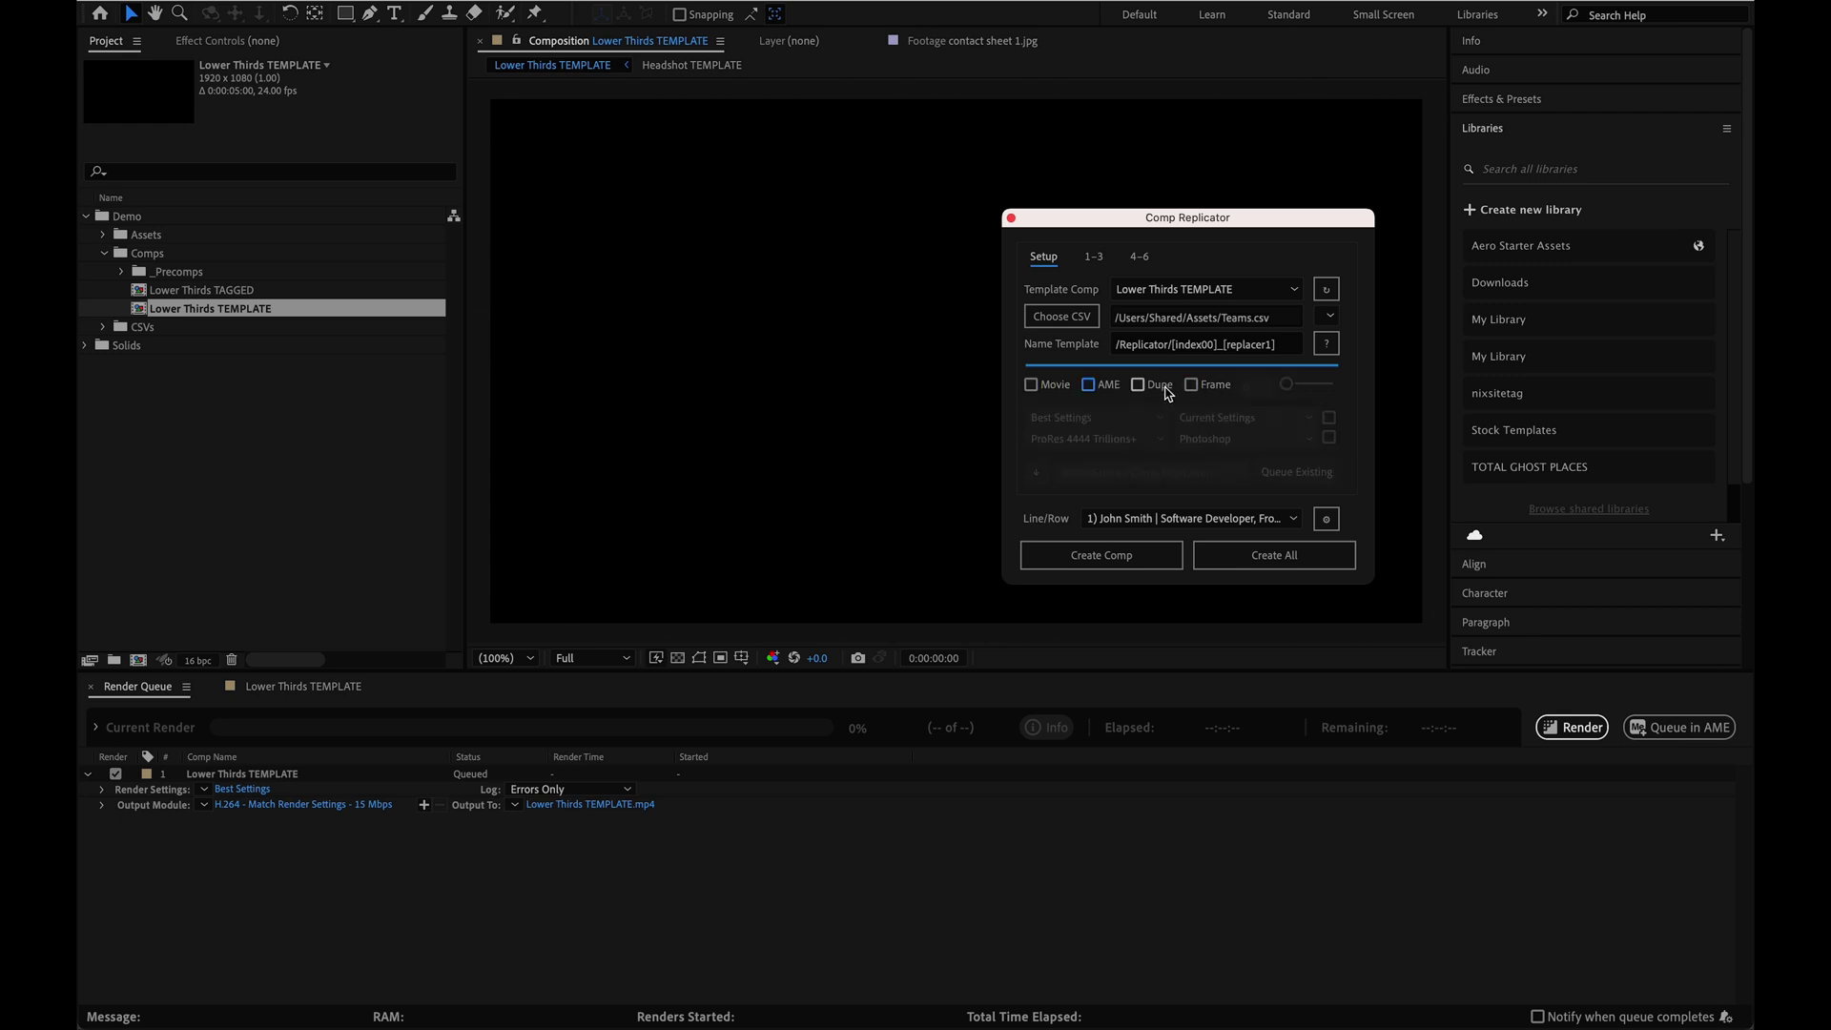
left_click(1139, 385)
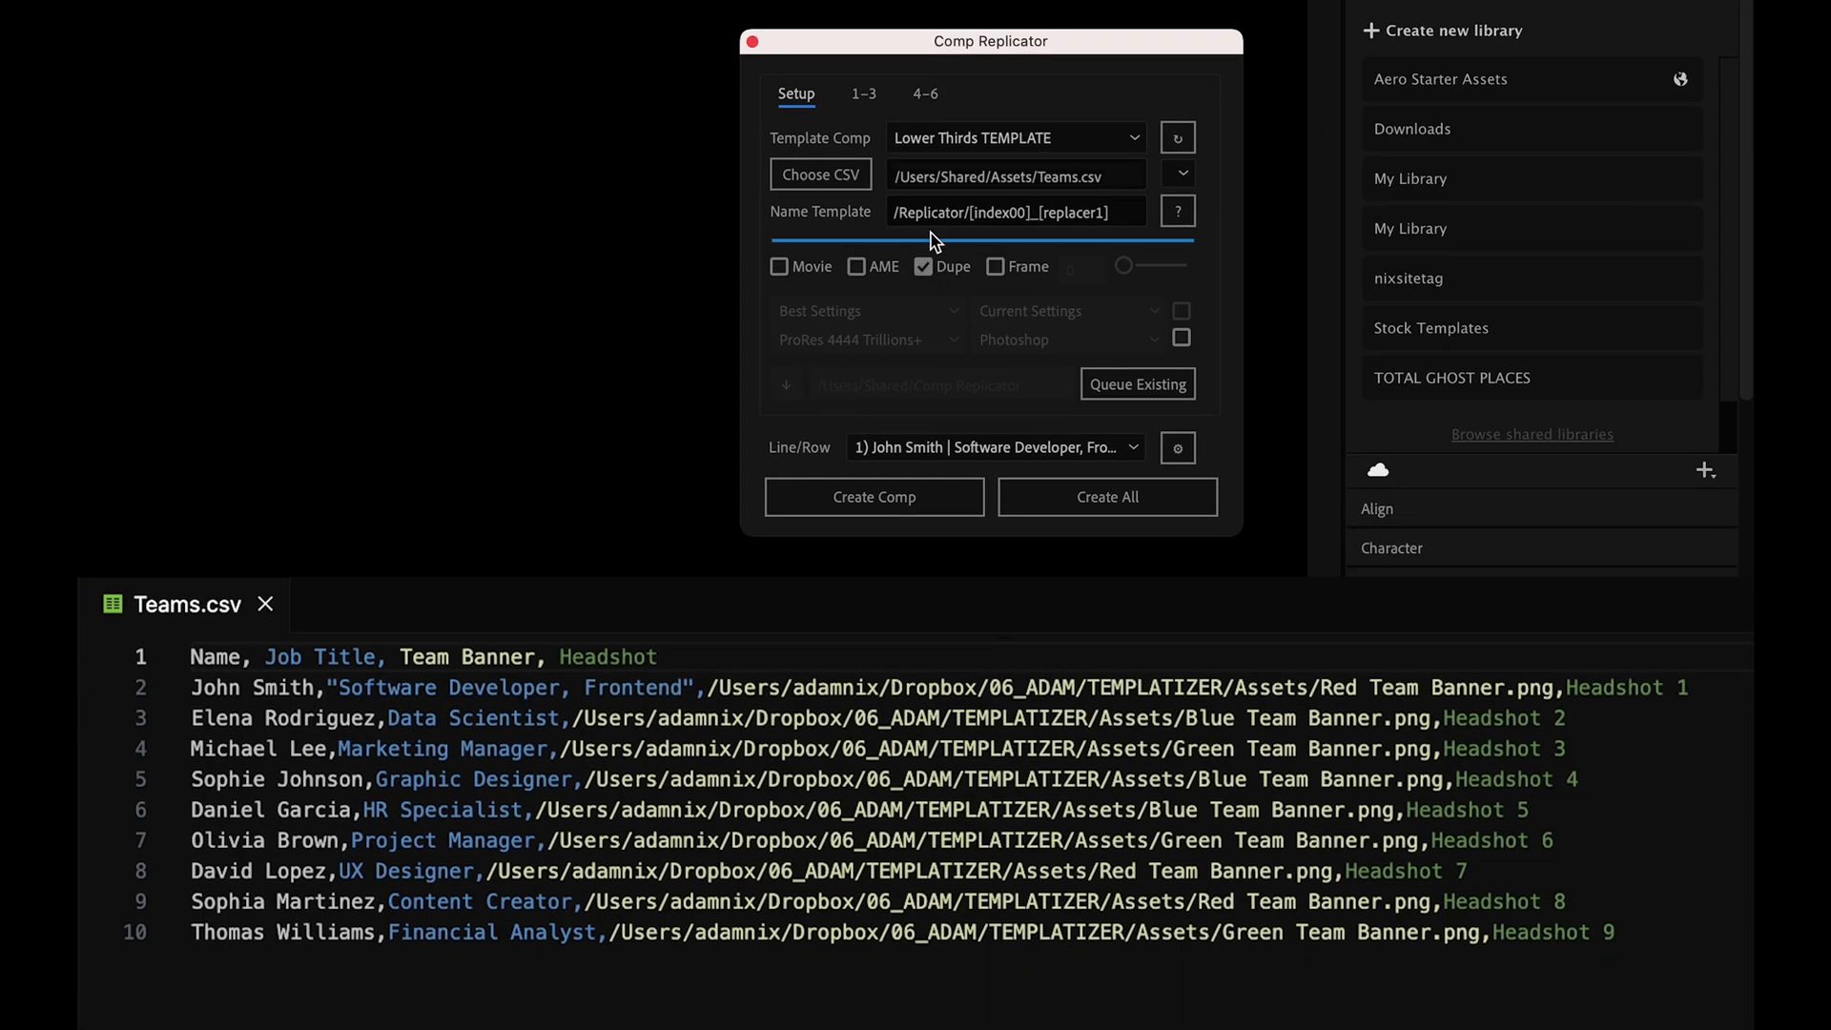
Step: Compare the targets 1–3 and 4–6 pages, checking the replacers filled from CSV row 1
left_click(877, 101)
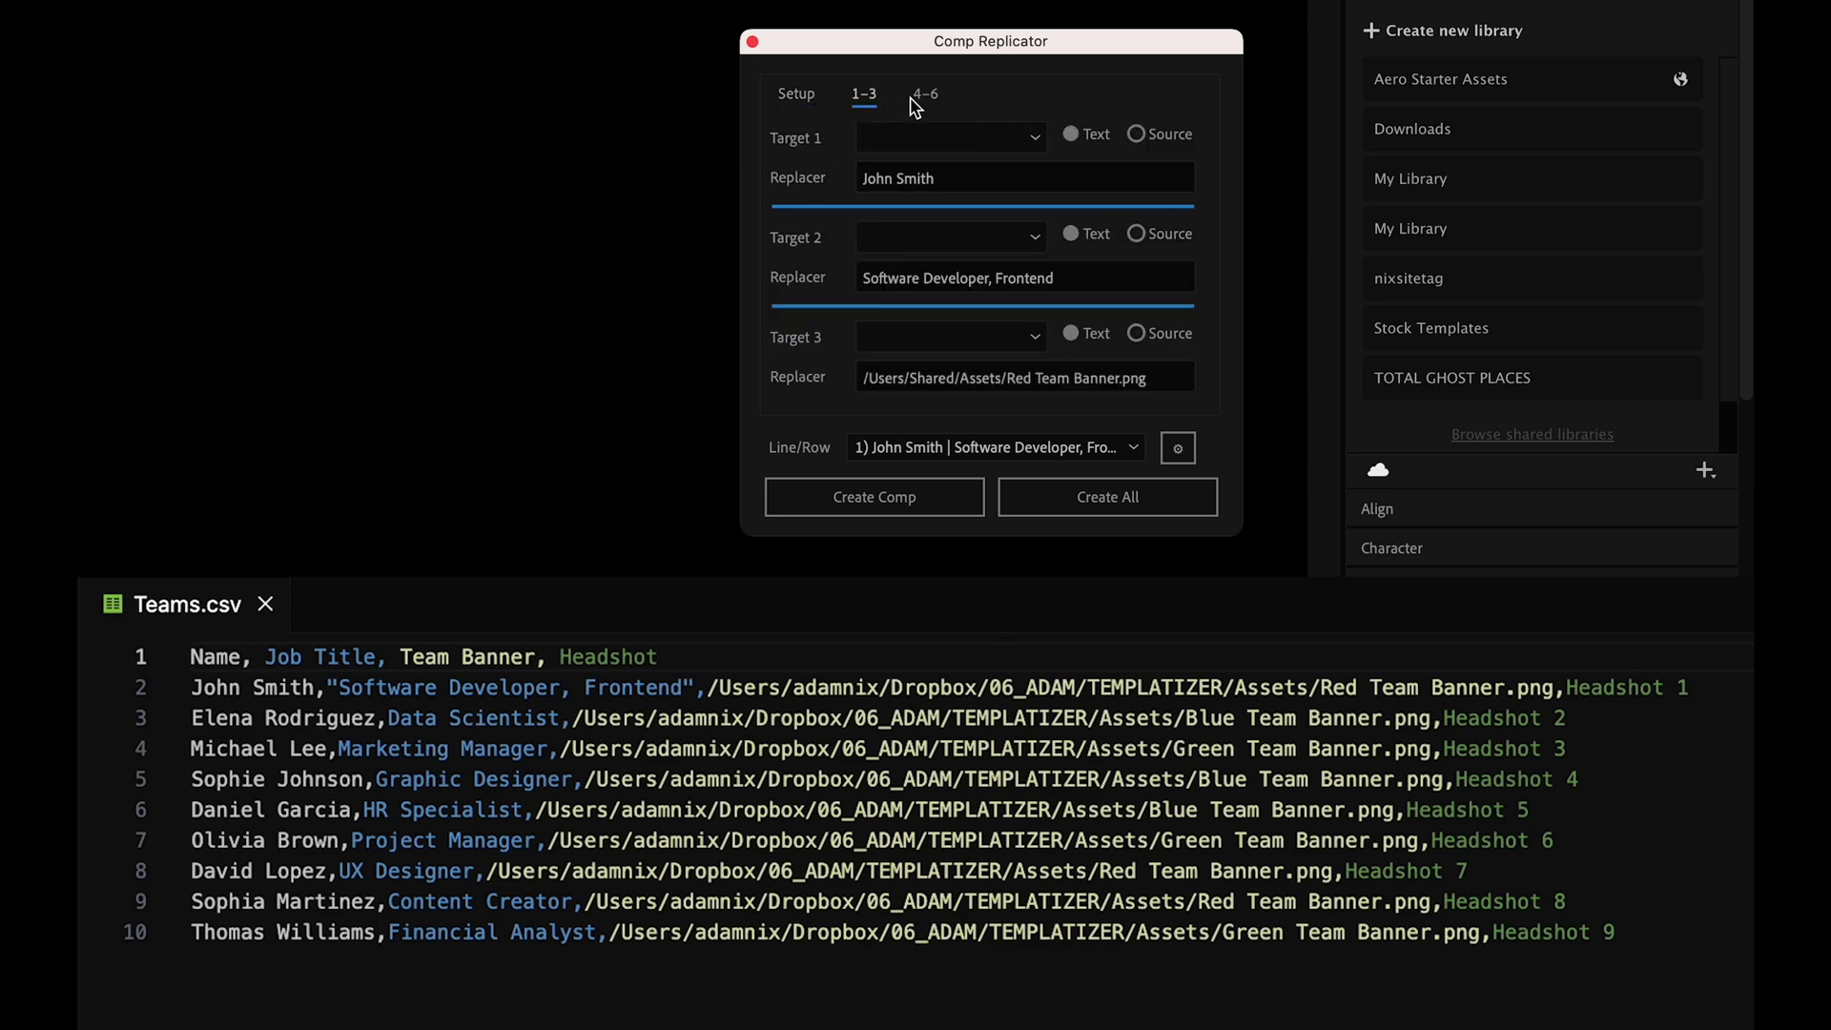
left_click(923, 105)
left_click(865, 101)
mouse_move(804, 187)
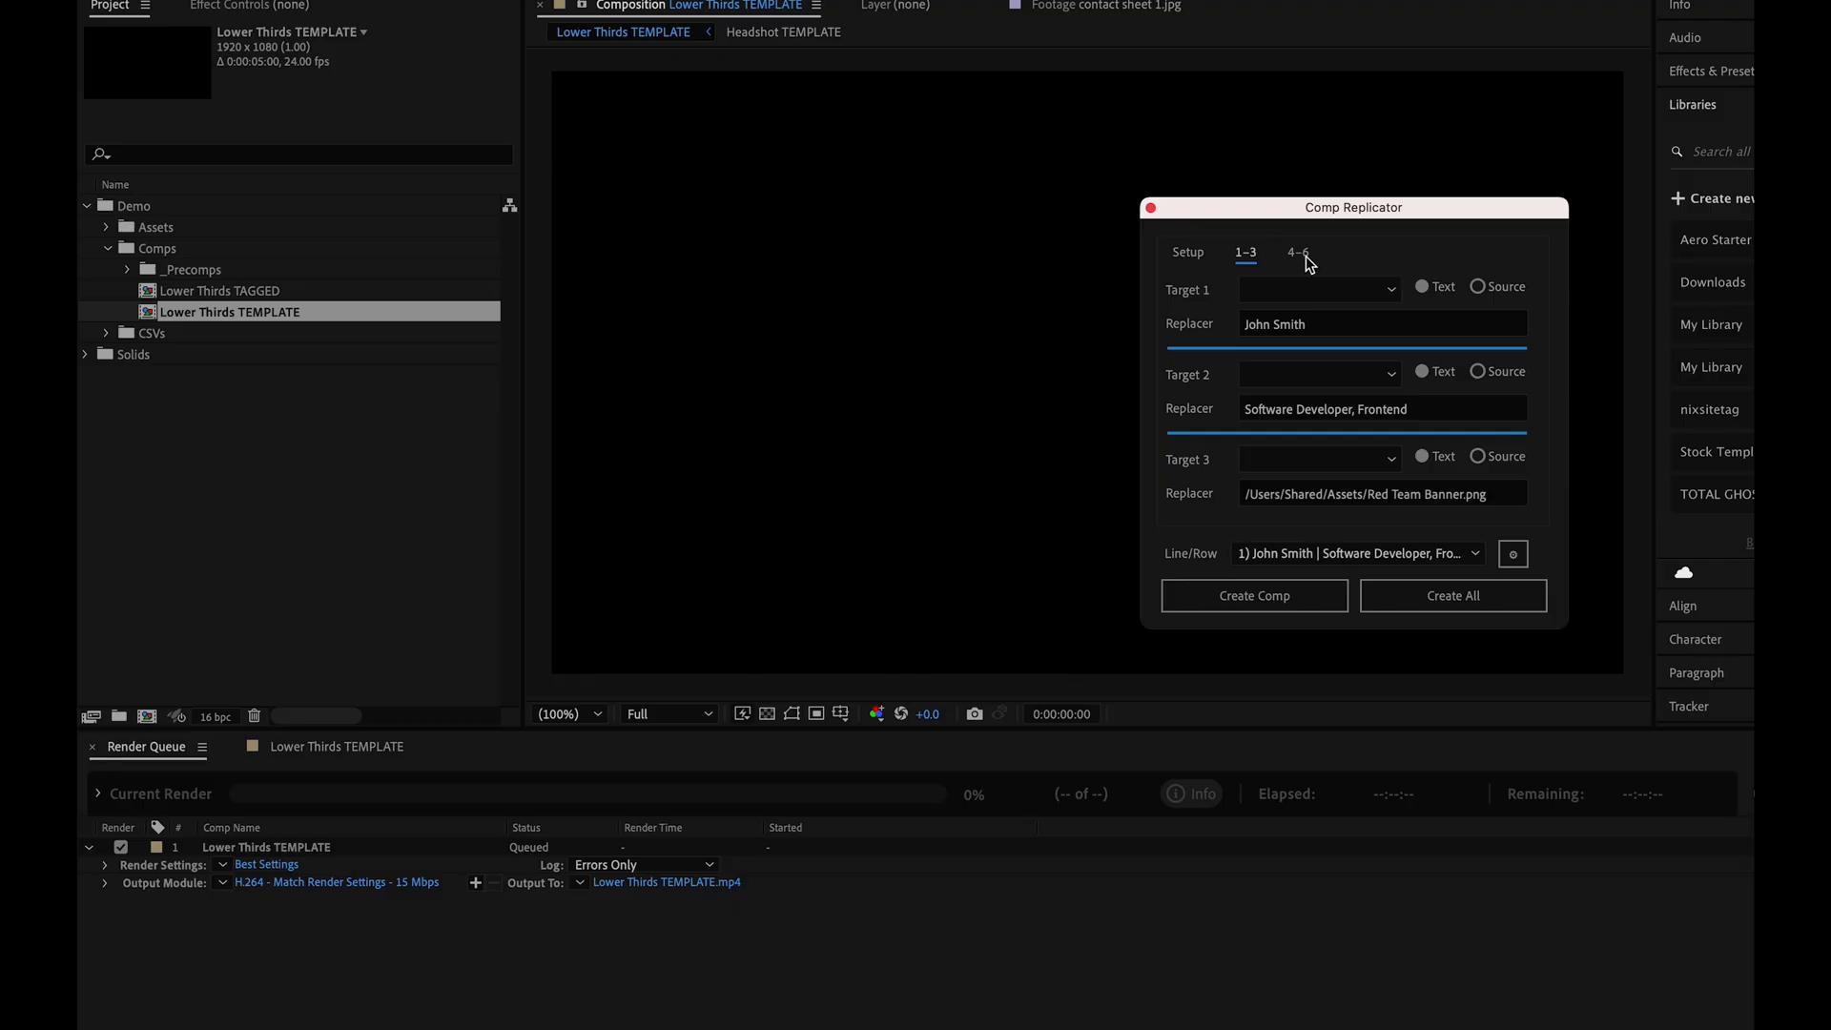
left_click(928, 99)
Step: Return to targets 1–3 and bring up the Lower Thirds TEMPLATE timeline
left_click(861, 95)
left_click(1245, 289)
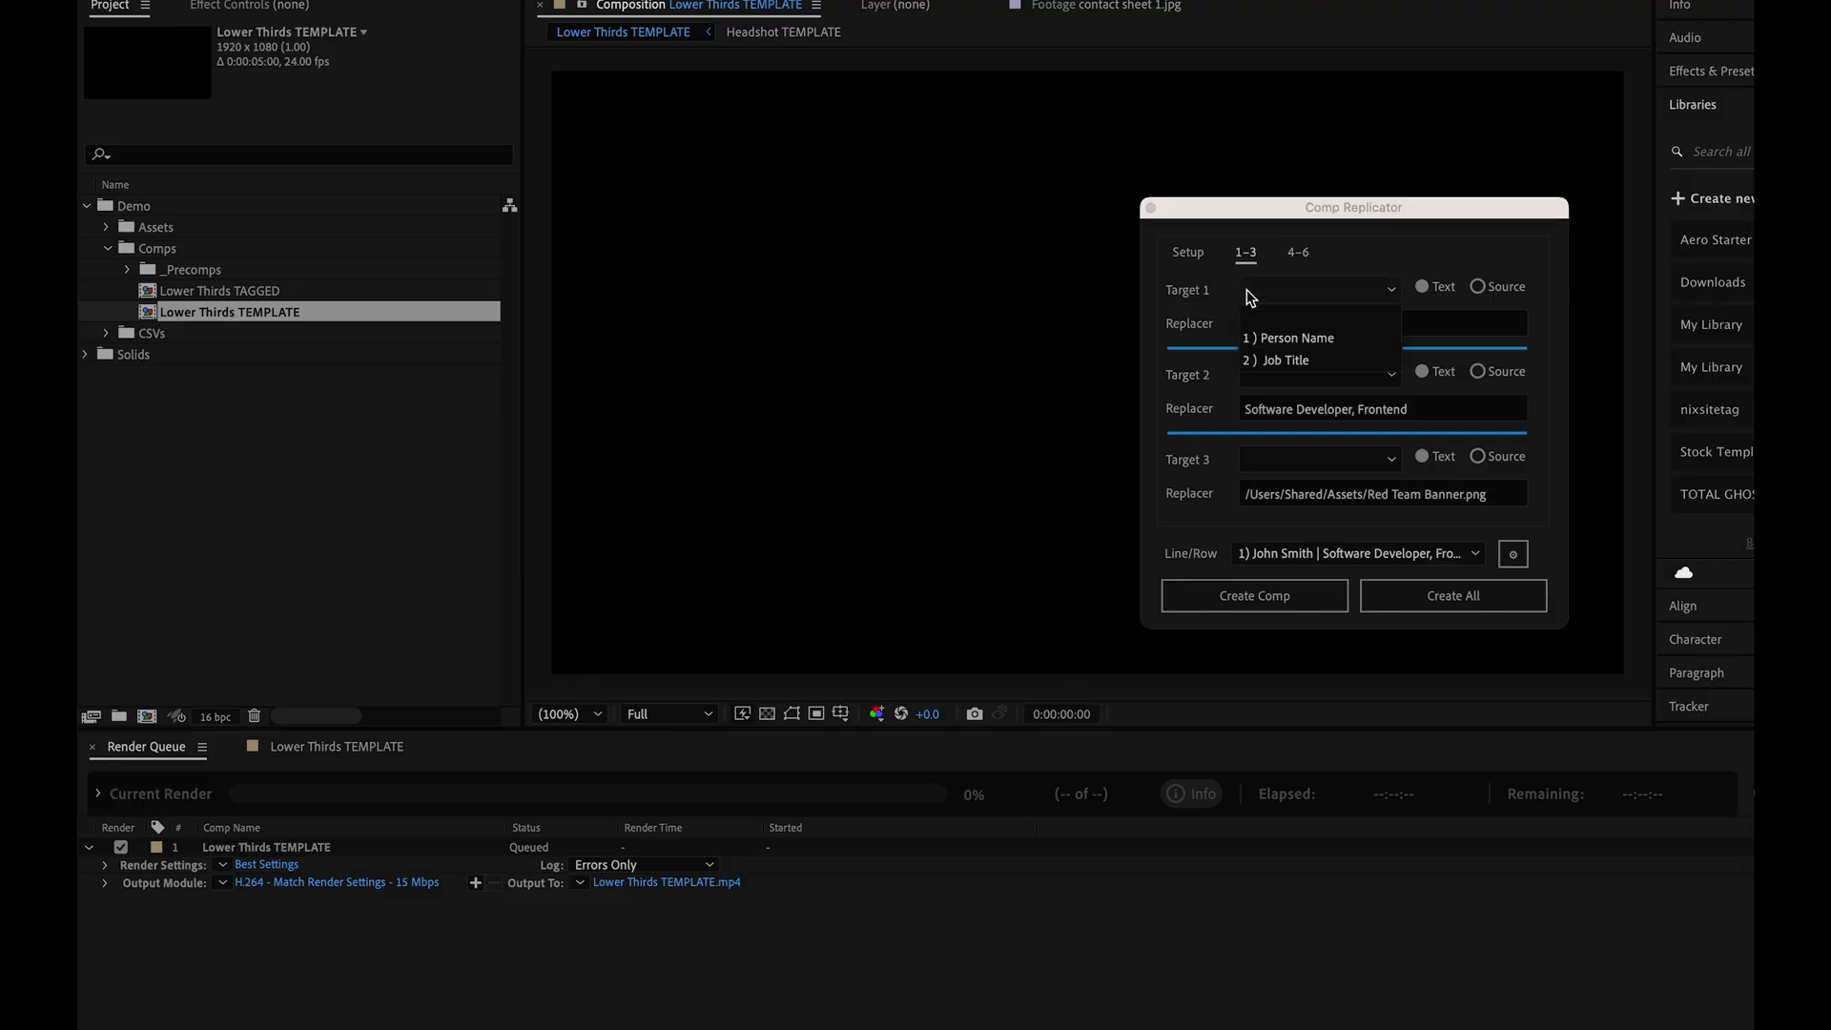
left_click(1246, 289)
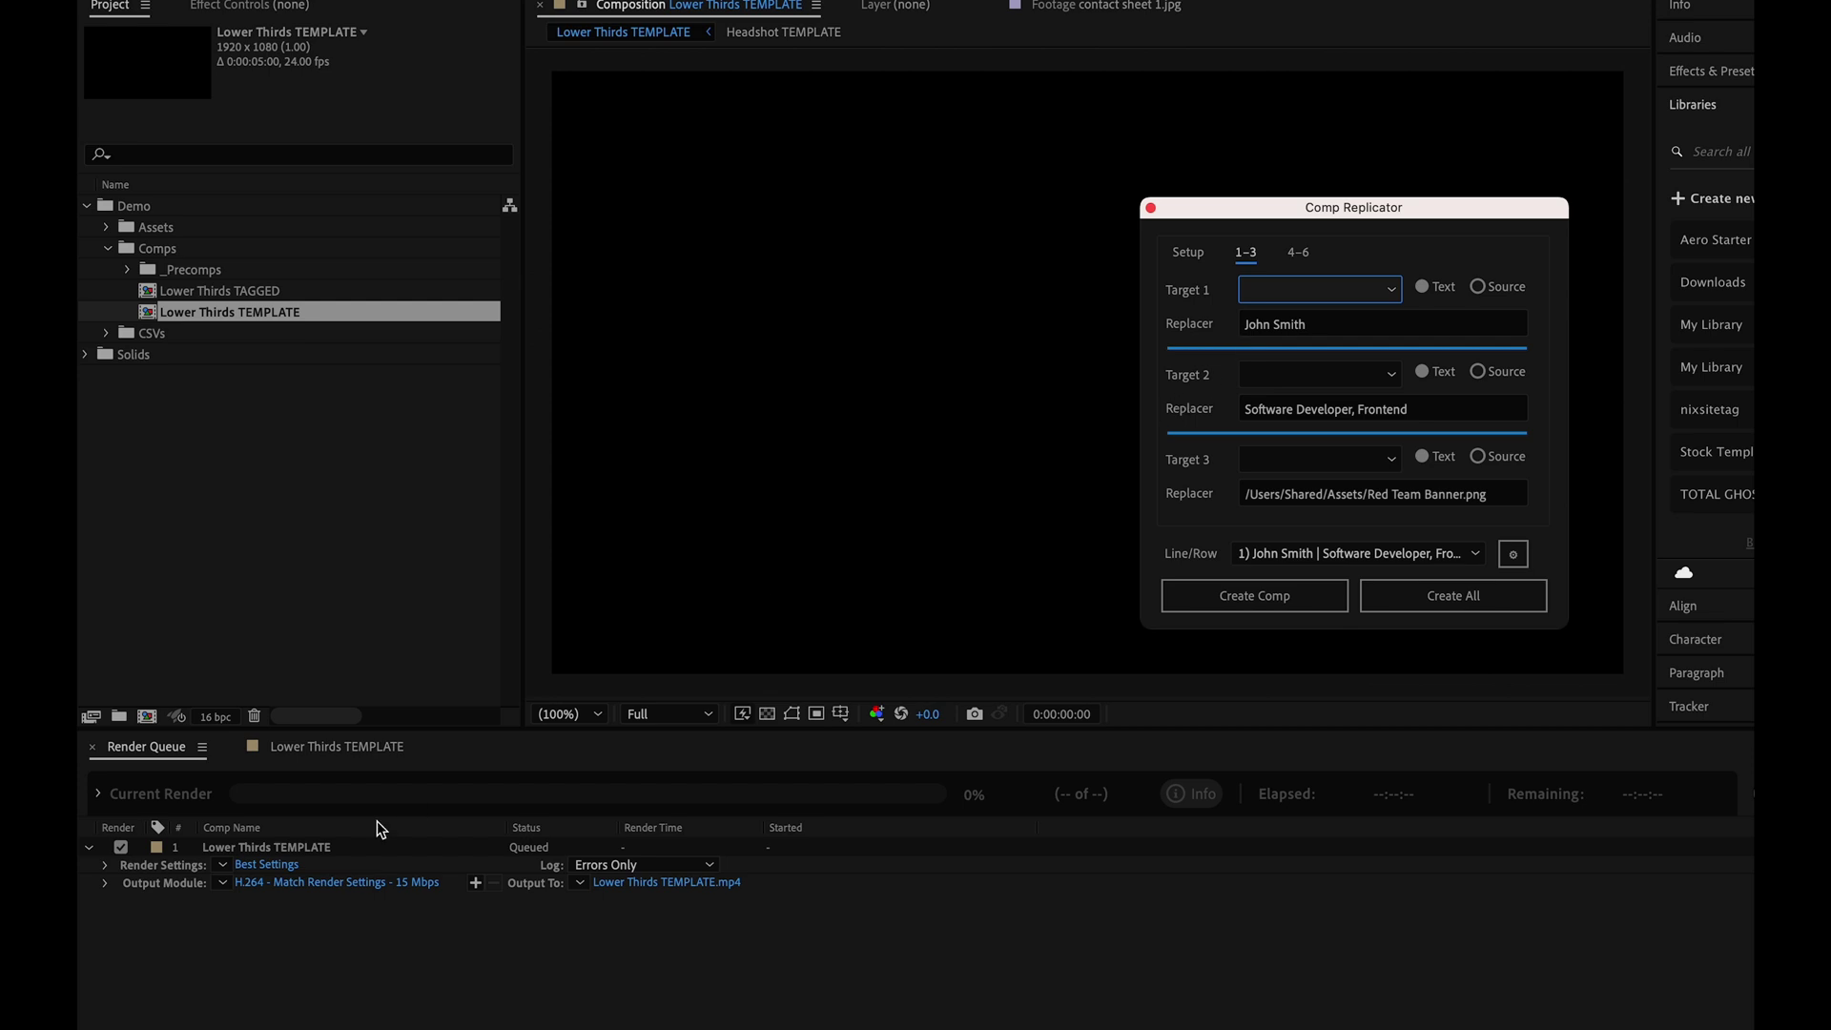
left_click(361, 751)
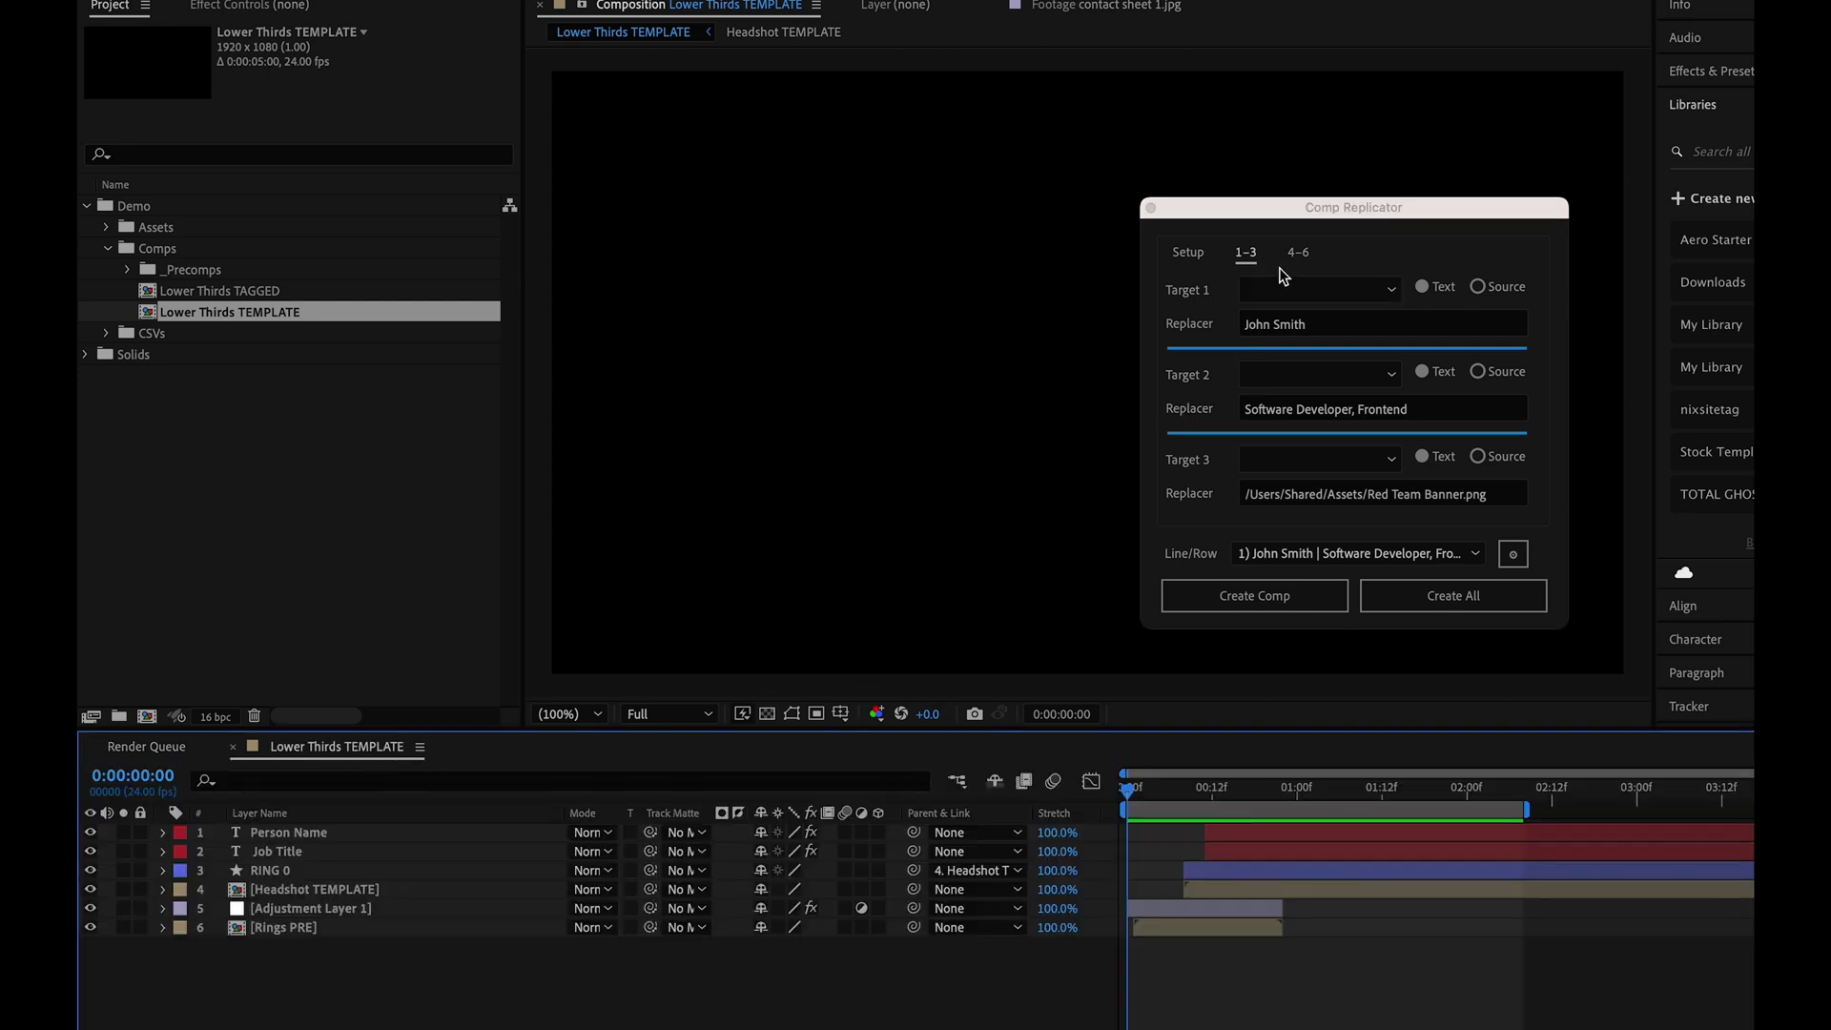
Step: Set Target 1 to the Person Name layer and Target 2 to Job Title
left_click(1266, 288)
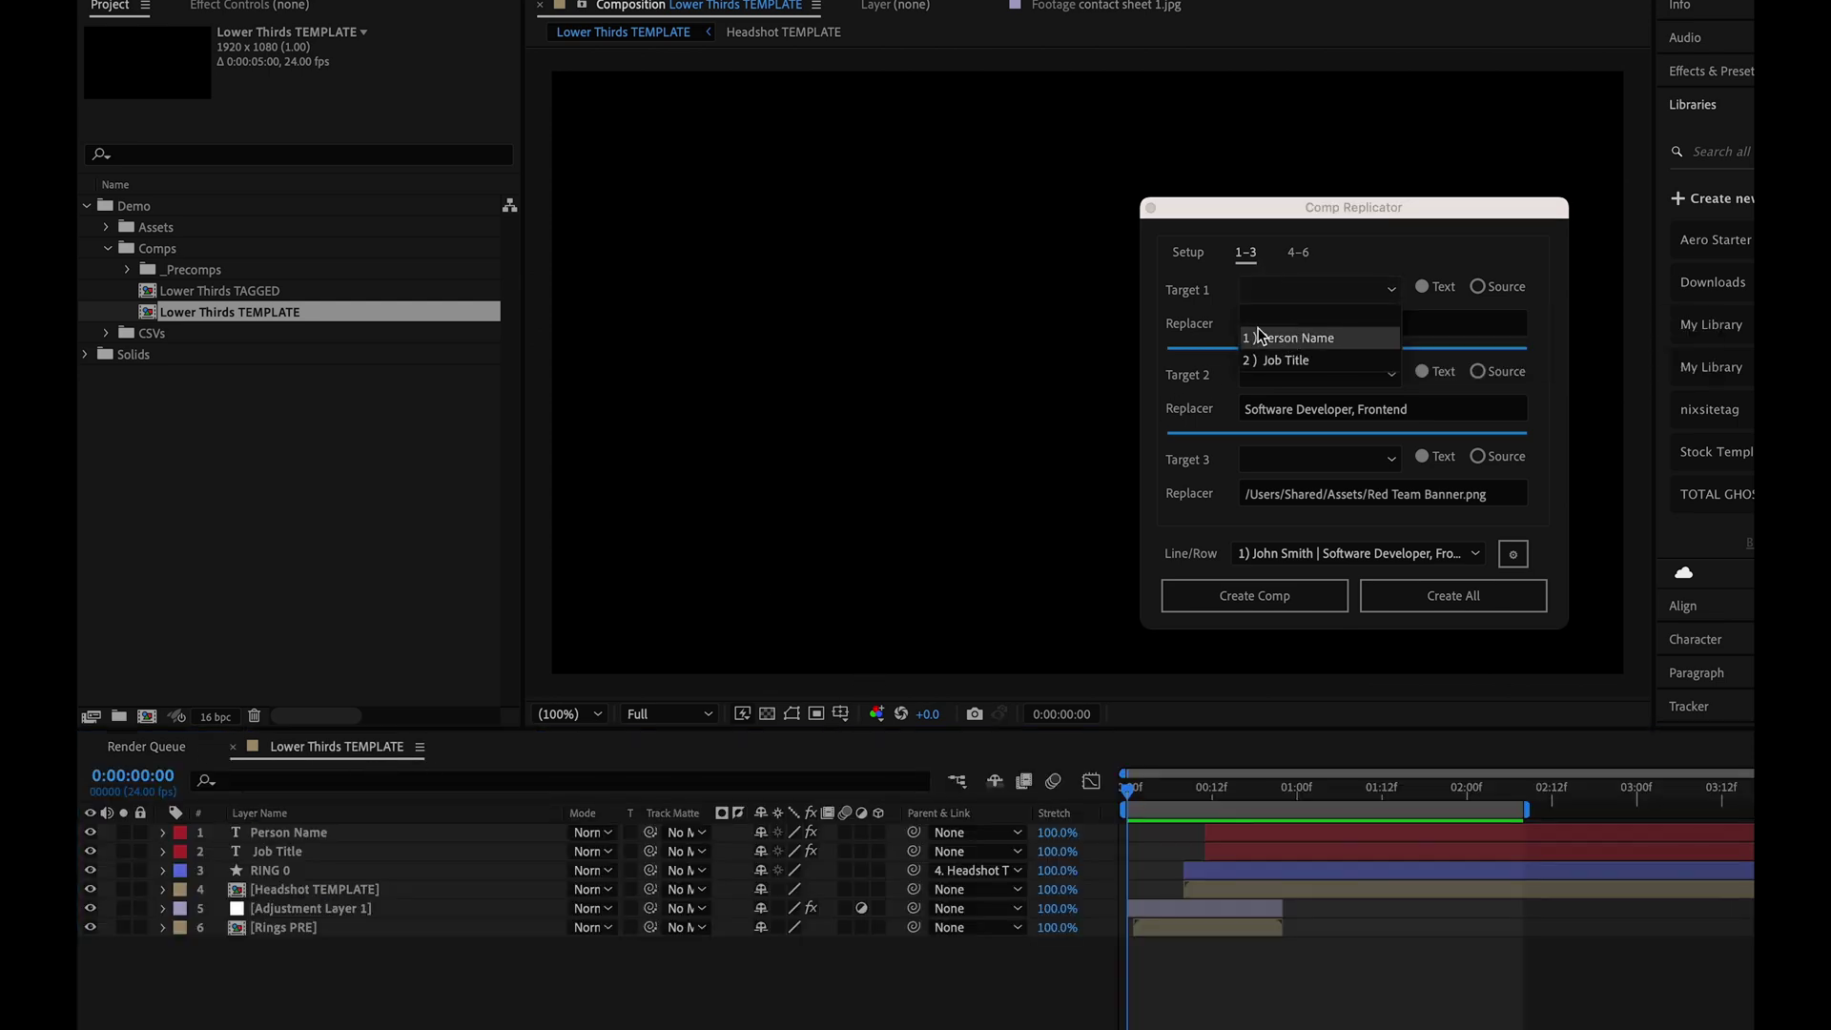
left_click(1289, 339)
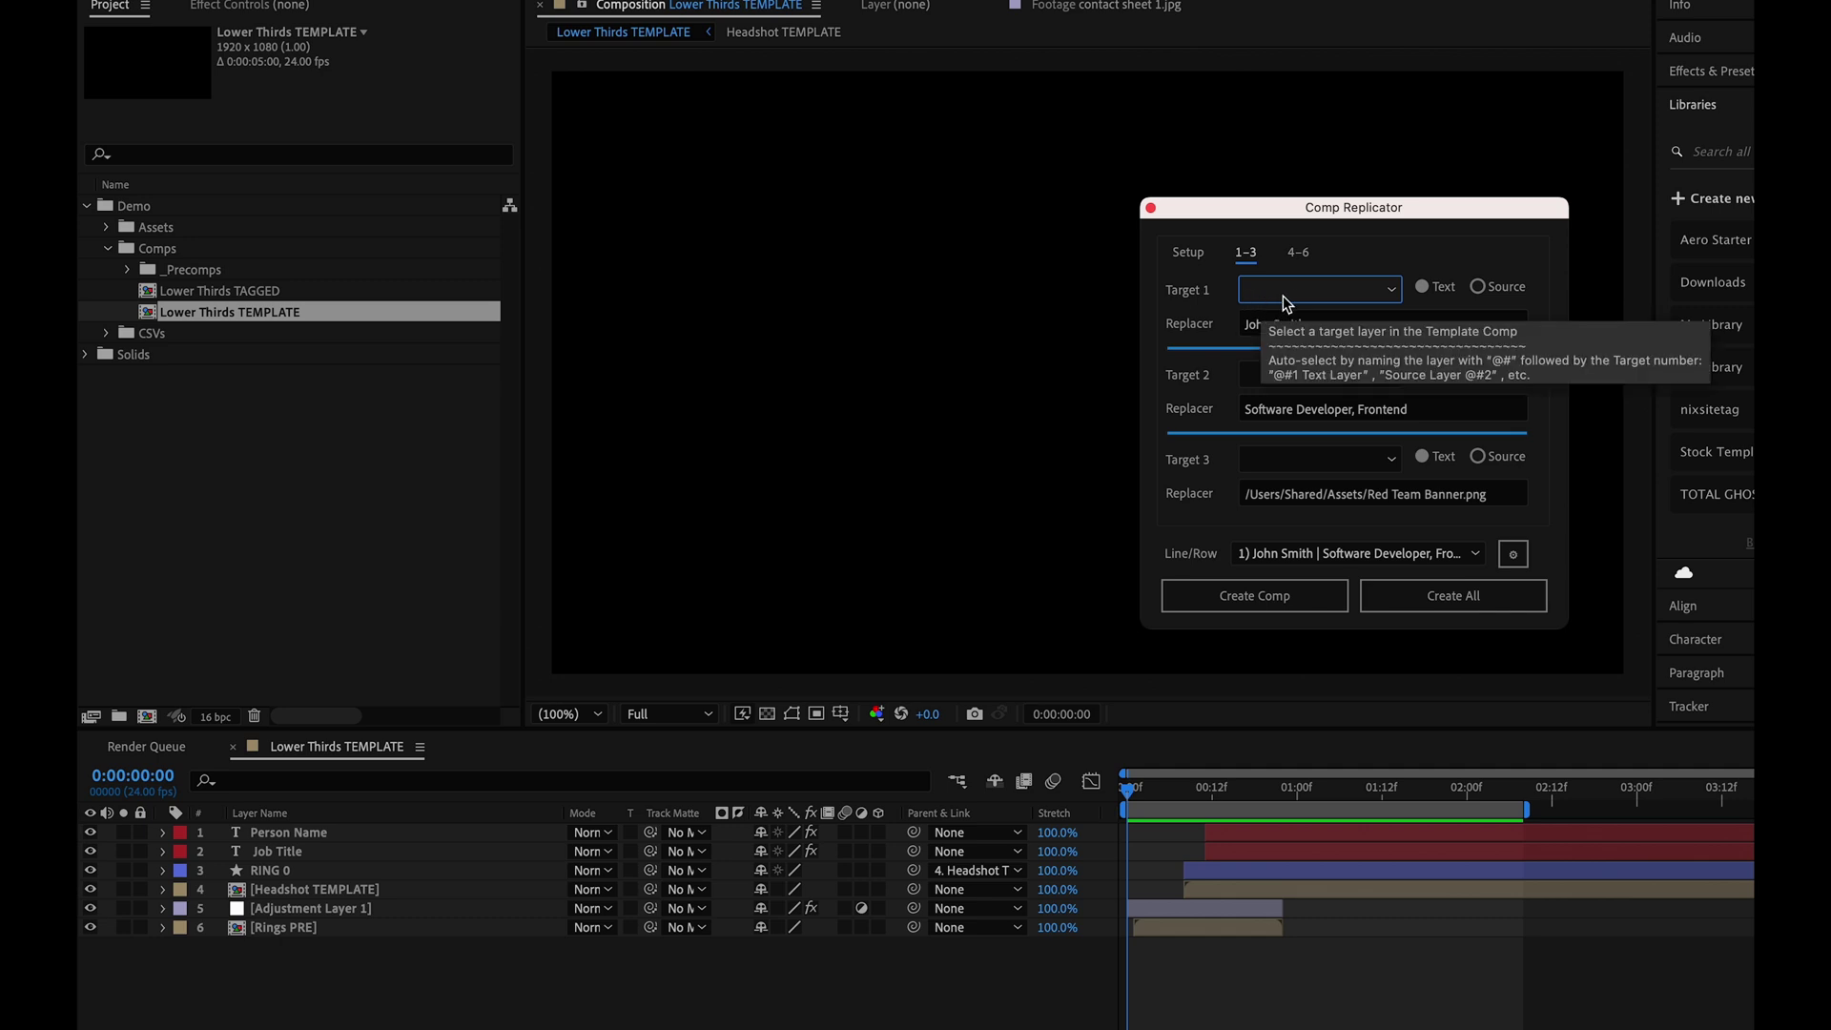
mouse_move(1400, 322)
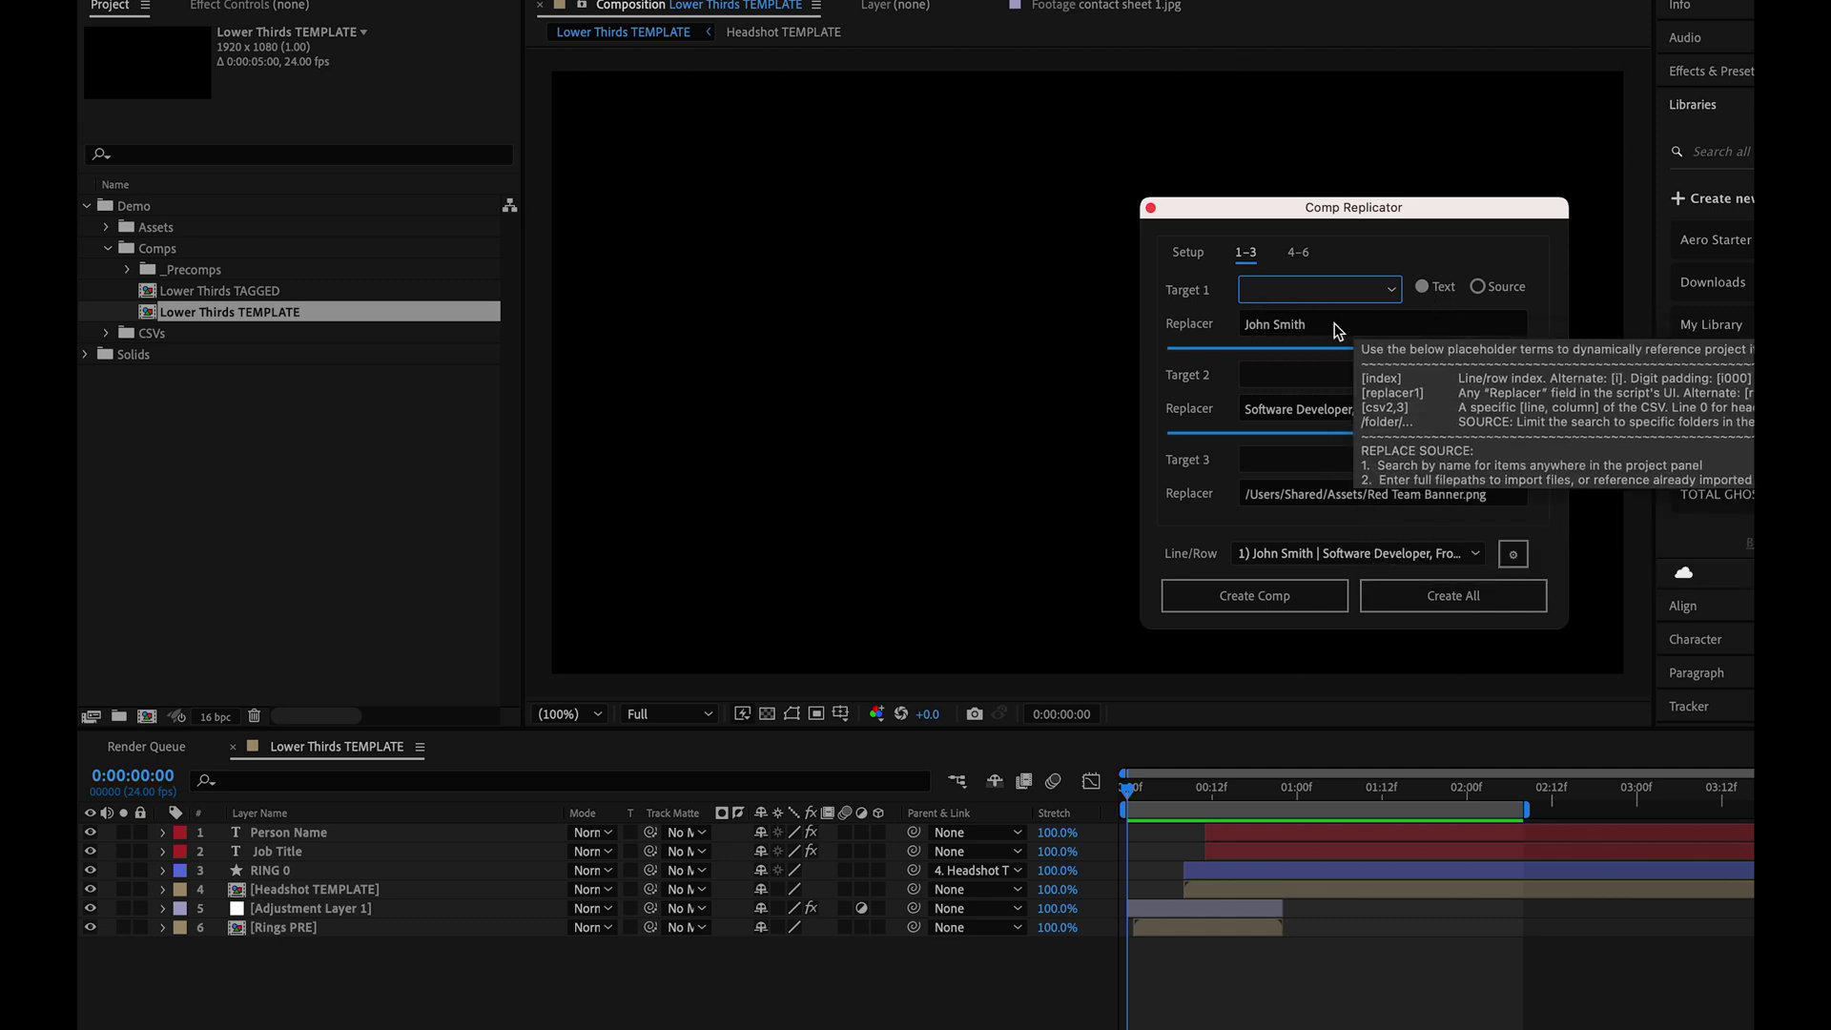
left_click(1376, 288)
left_click(1343, 331)
left_click(1325, 378)
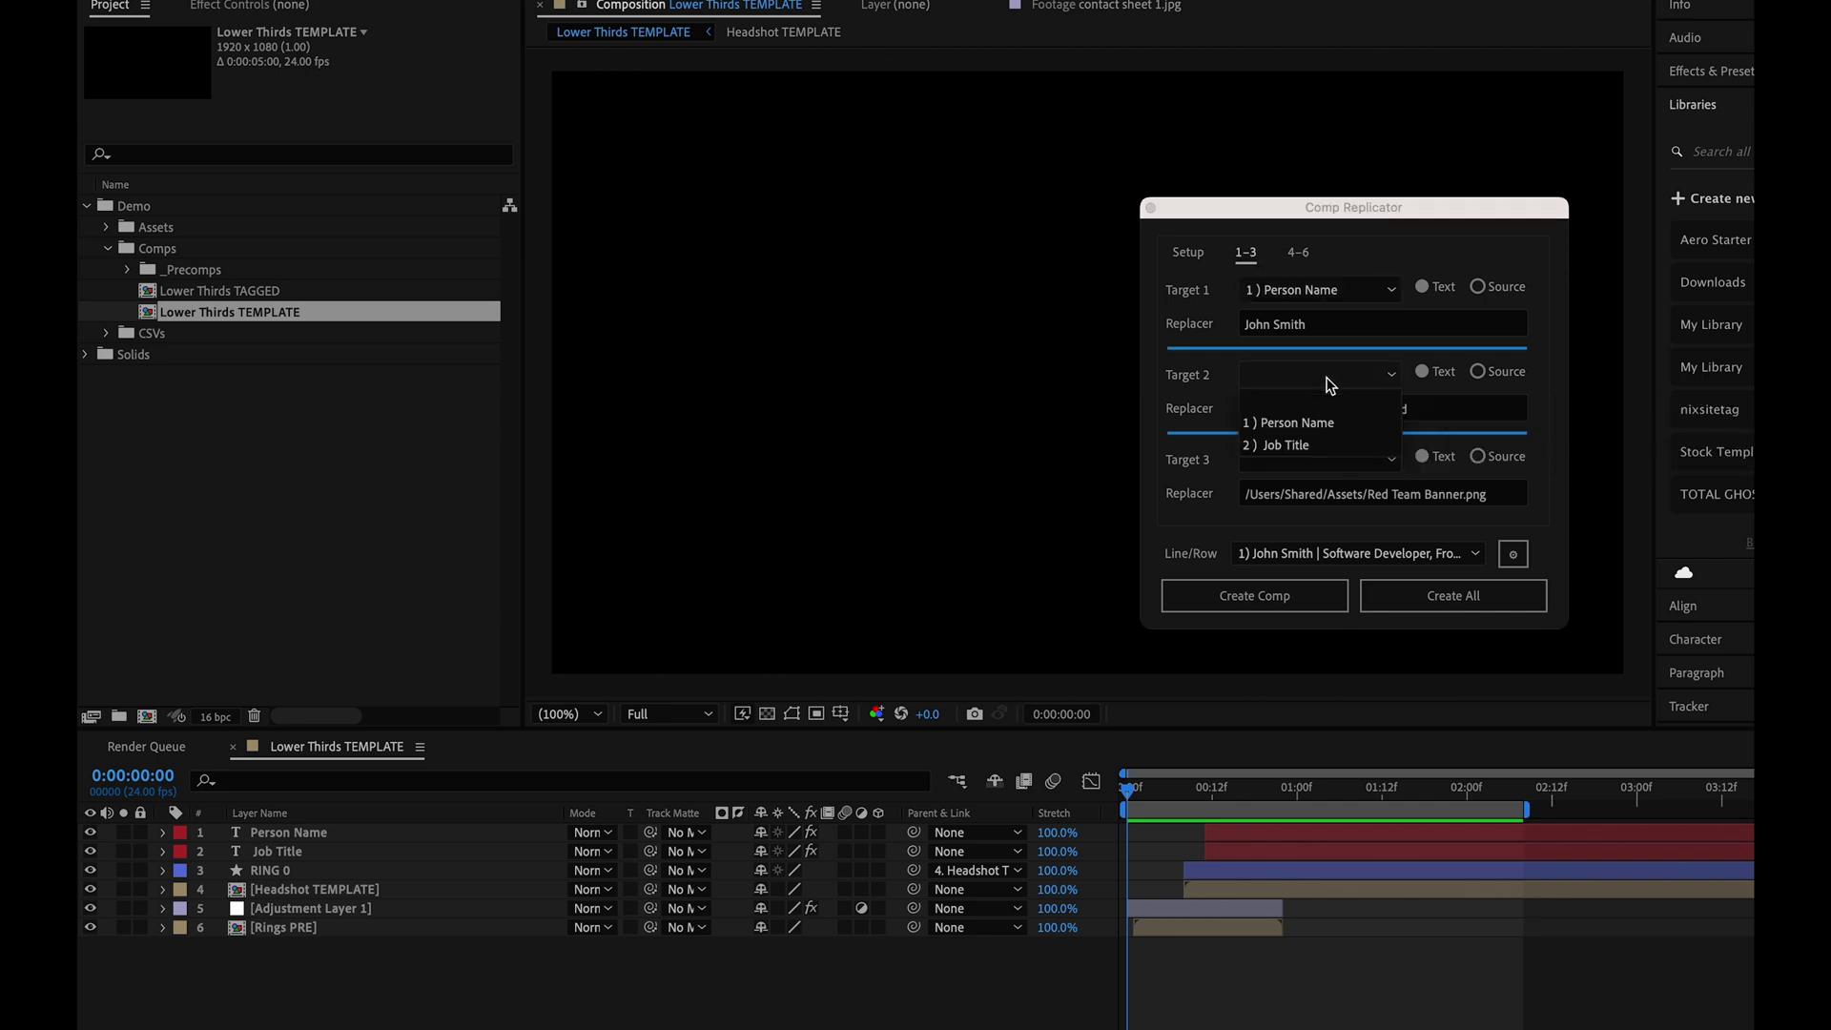
left_click(1316, 444)
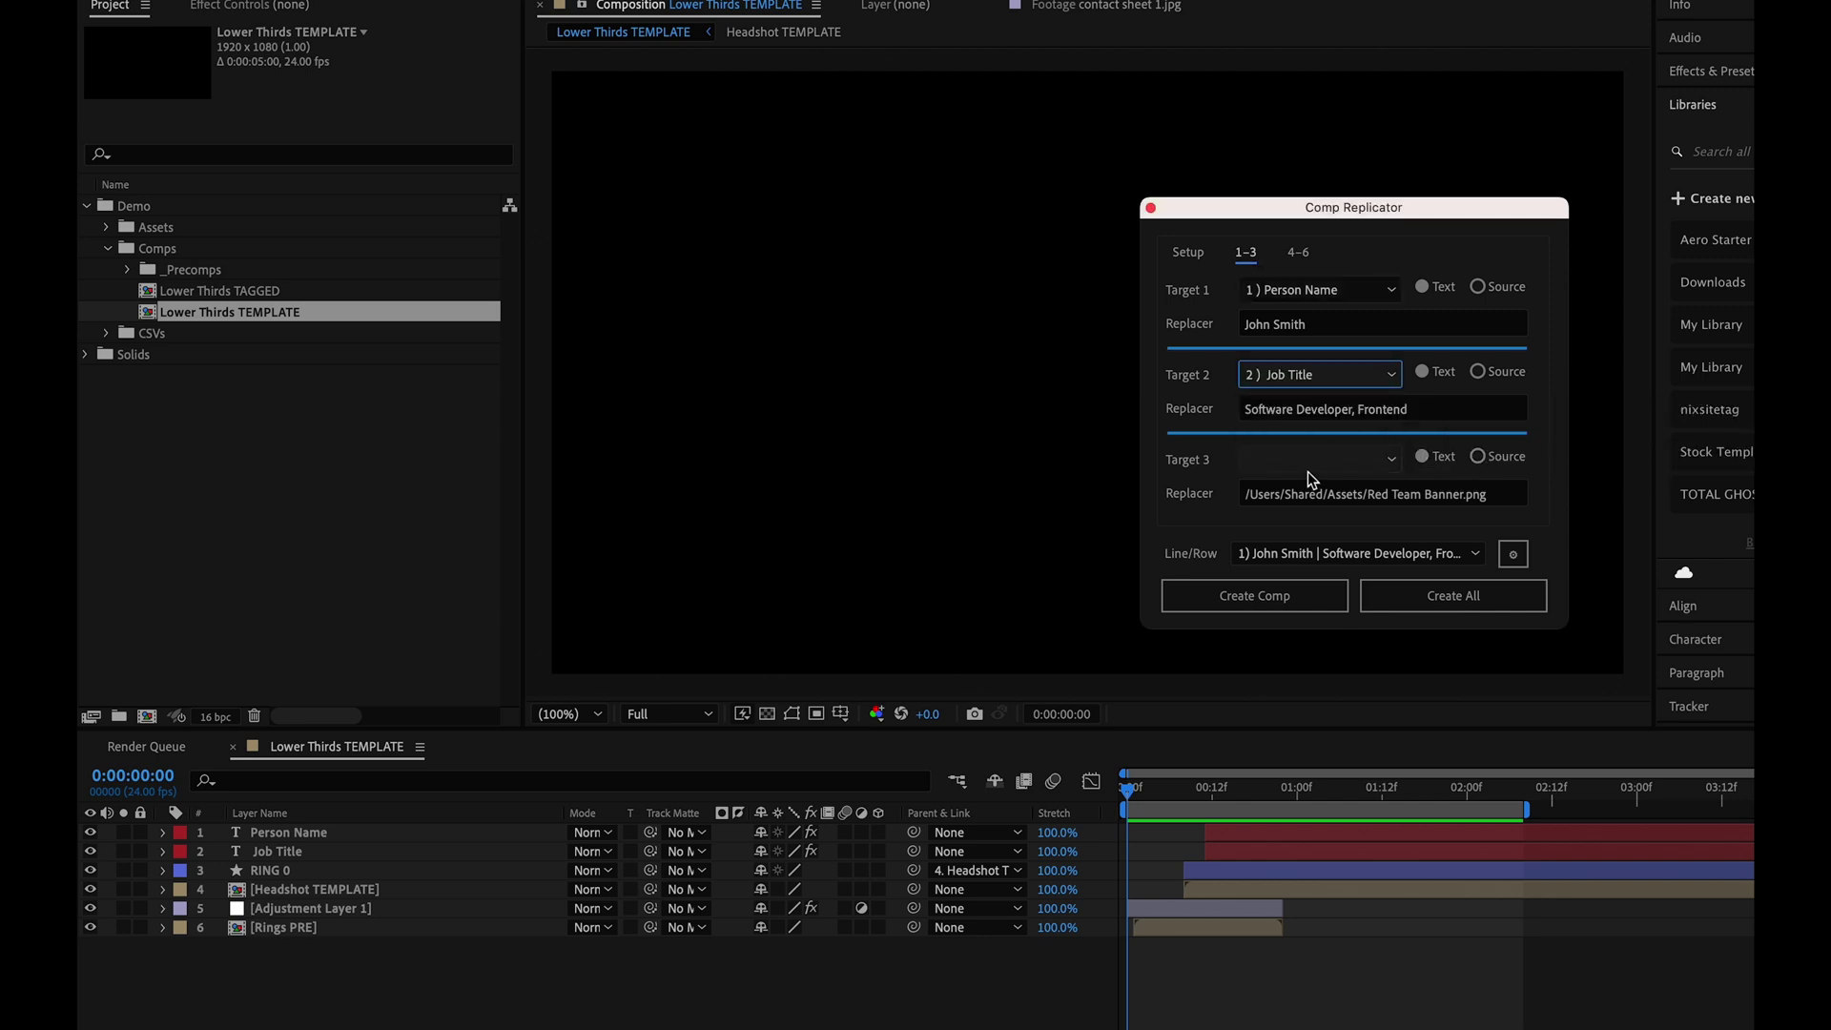
left_click(1302, 459)
Step: Set Target 3 to Source mode on the Team Banner layer, swapping in the CSV banner image
left_click(1301, 460)
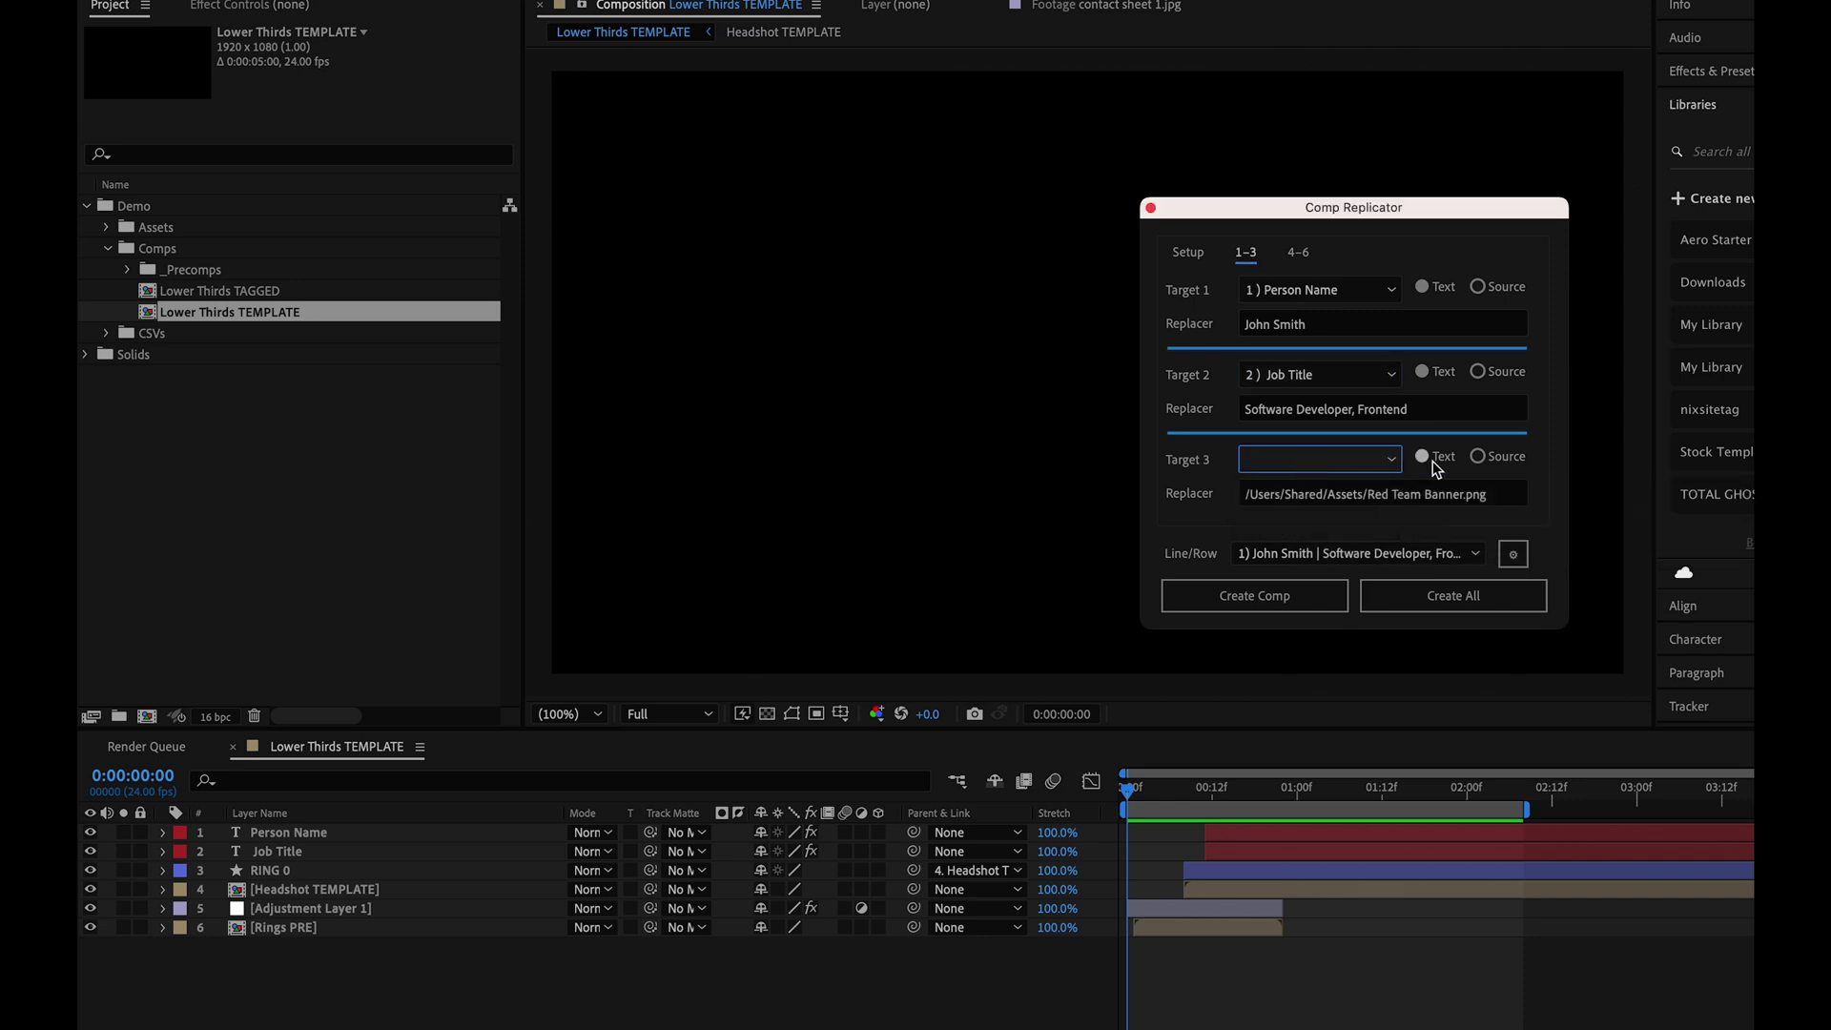
left_click(1477, 456)
left_click(1411, 495)
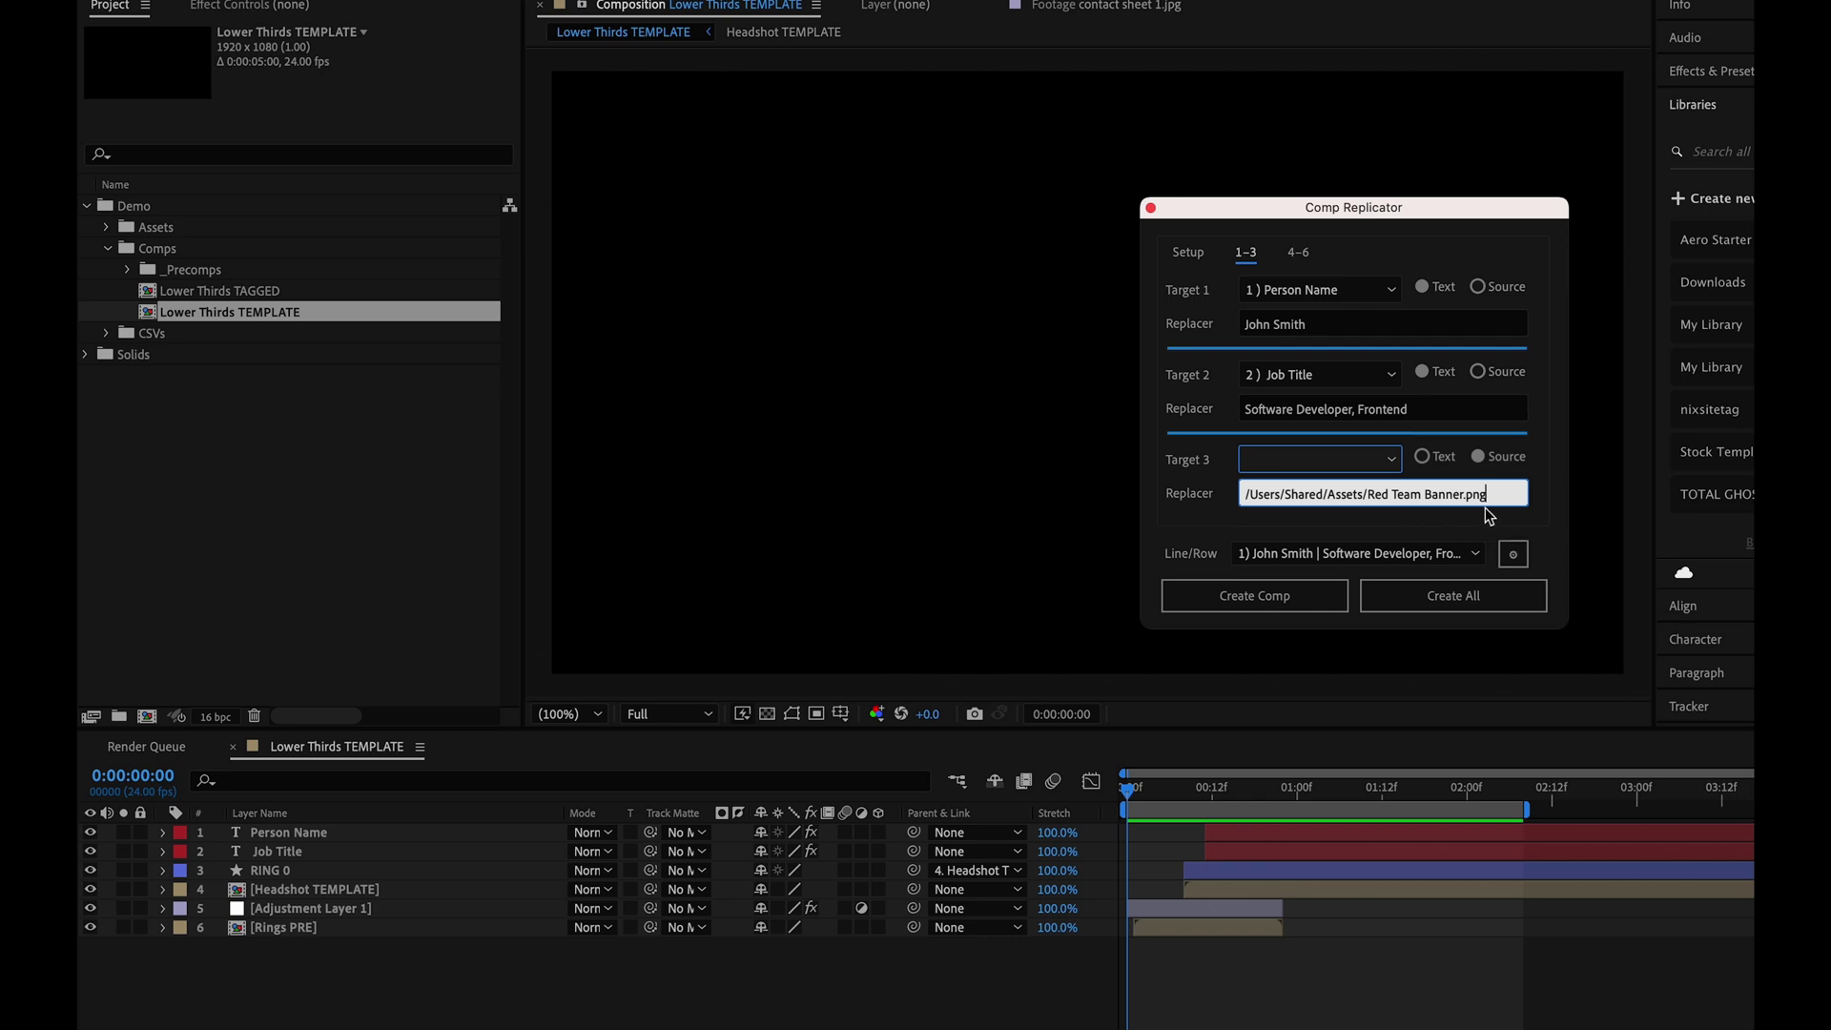
left_click(1477, 457)
left_click(1337, 466)
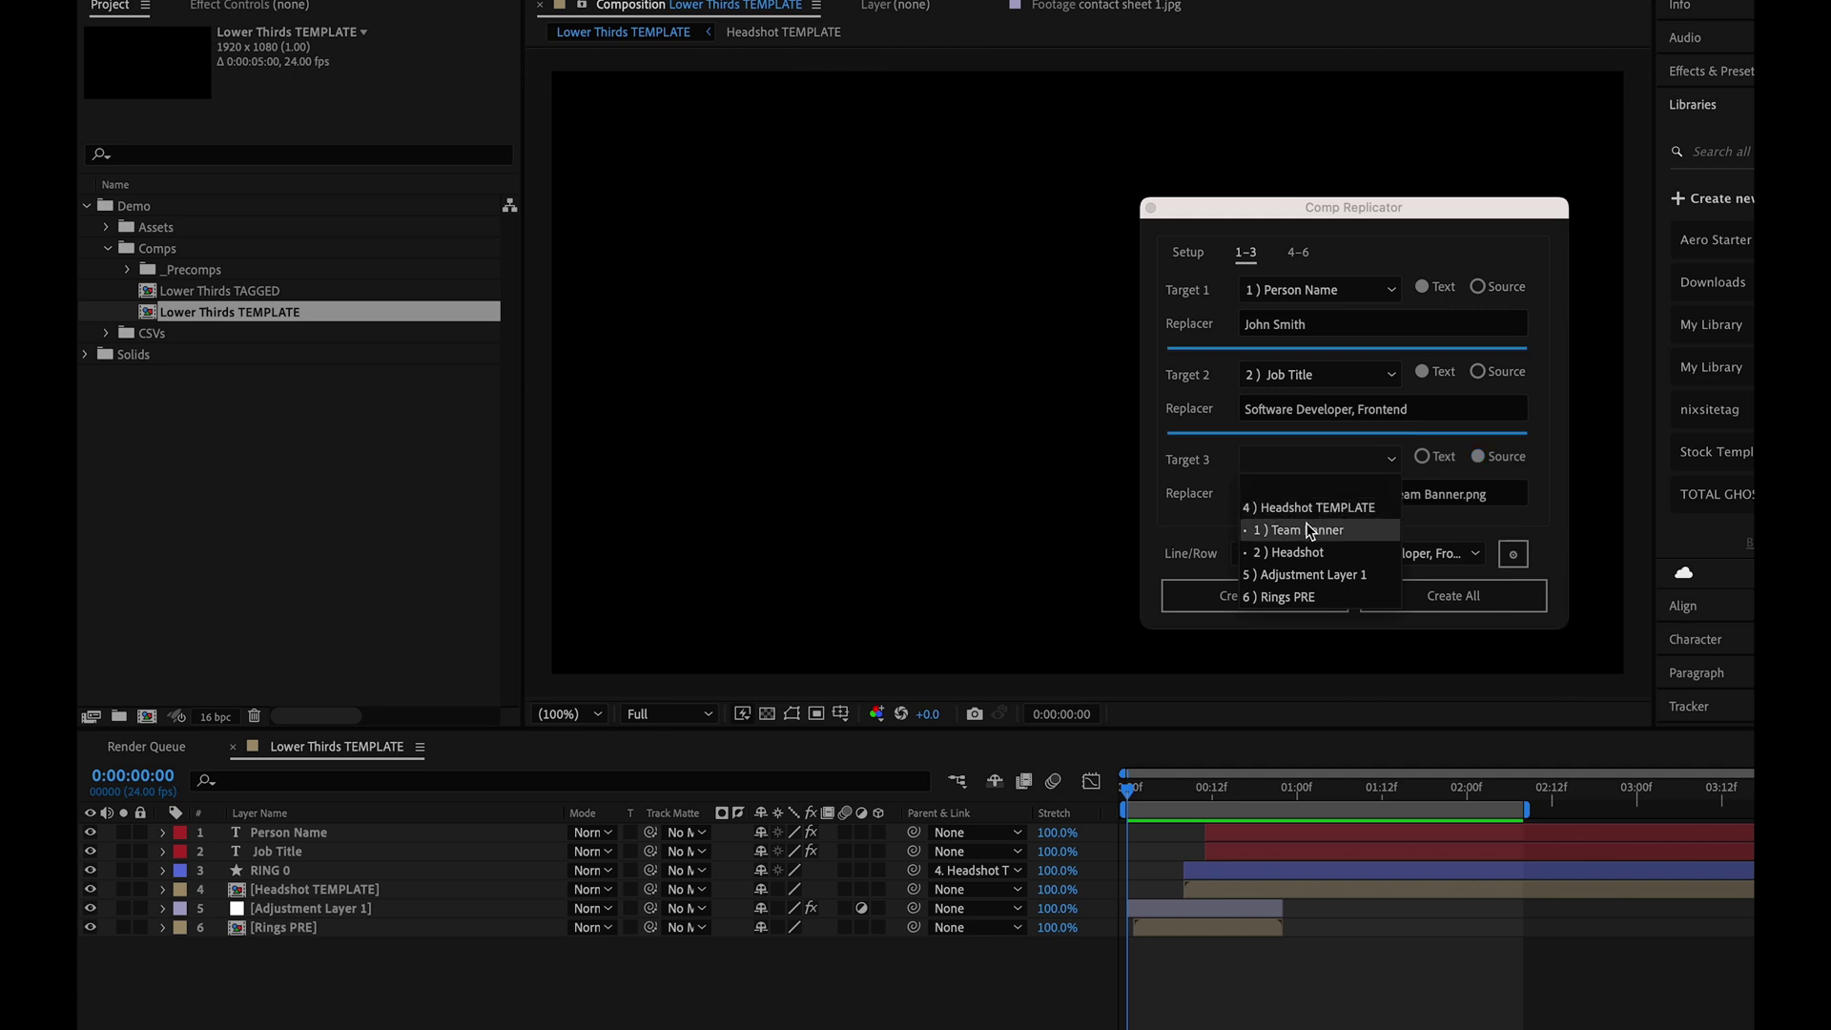
left_click(1310, 530)
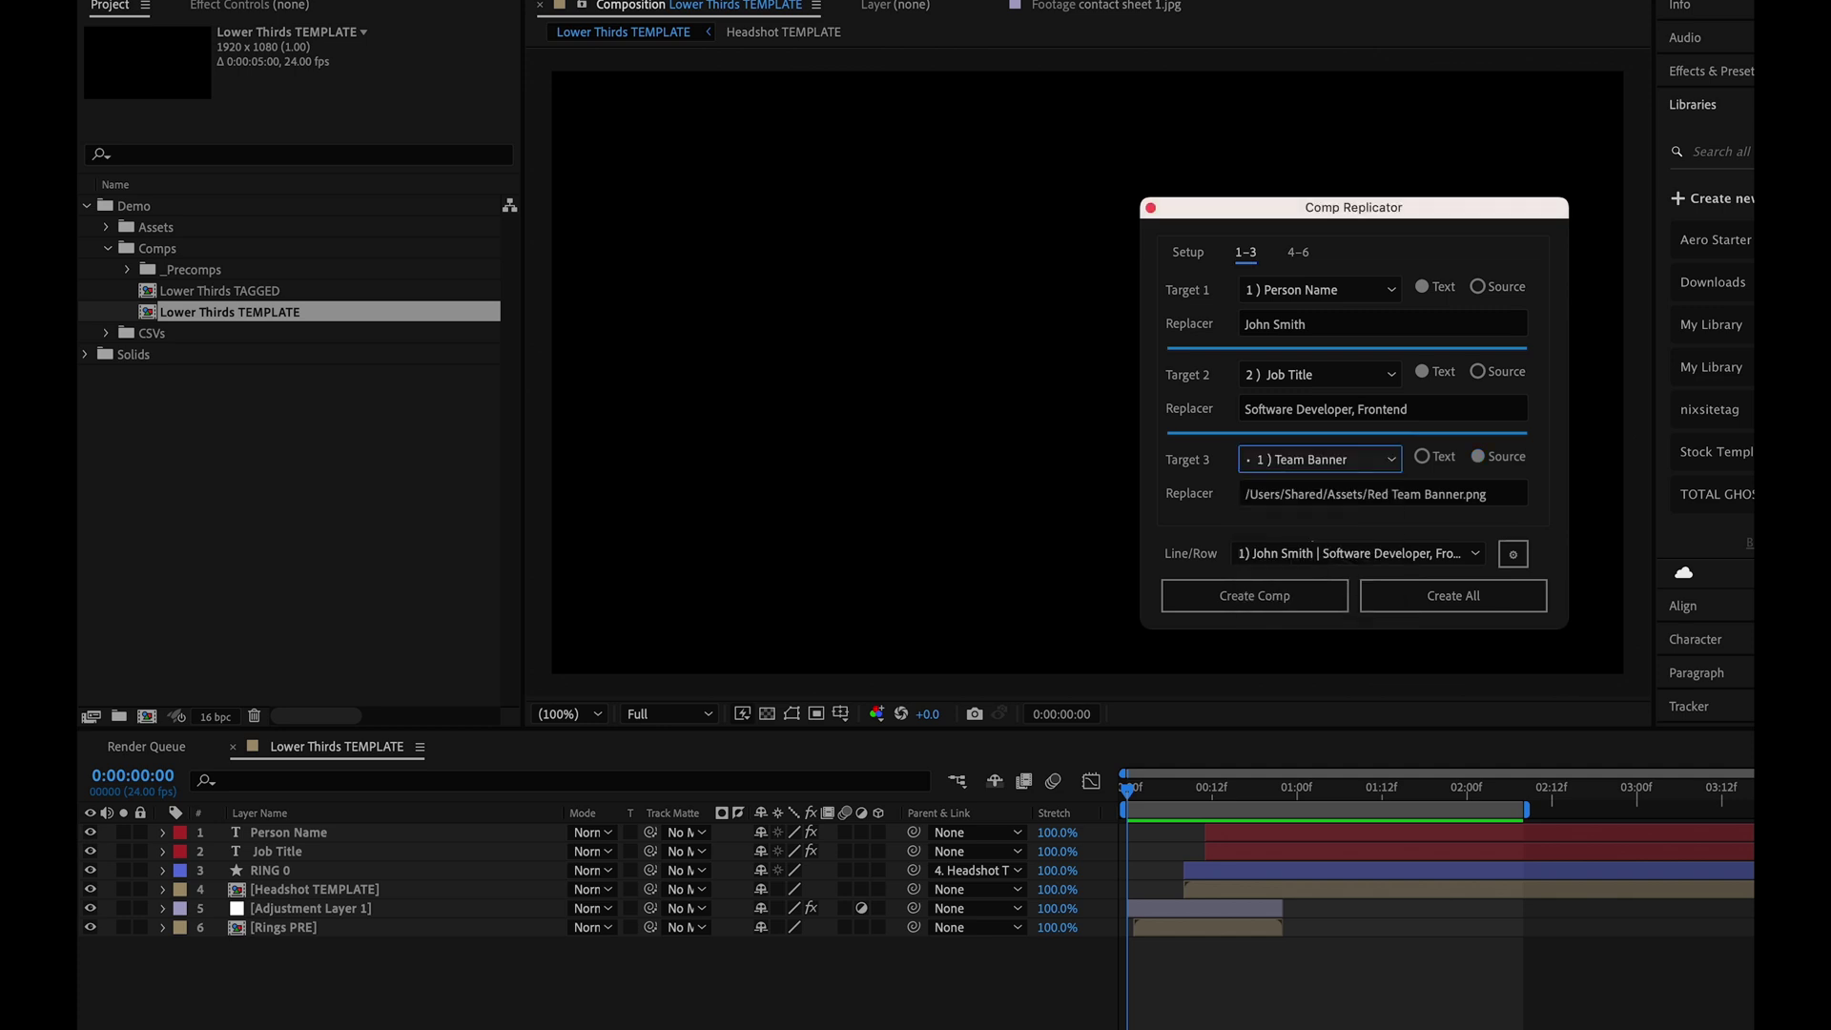
left_click(1297, 251)
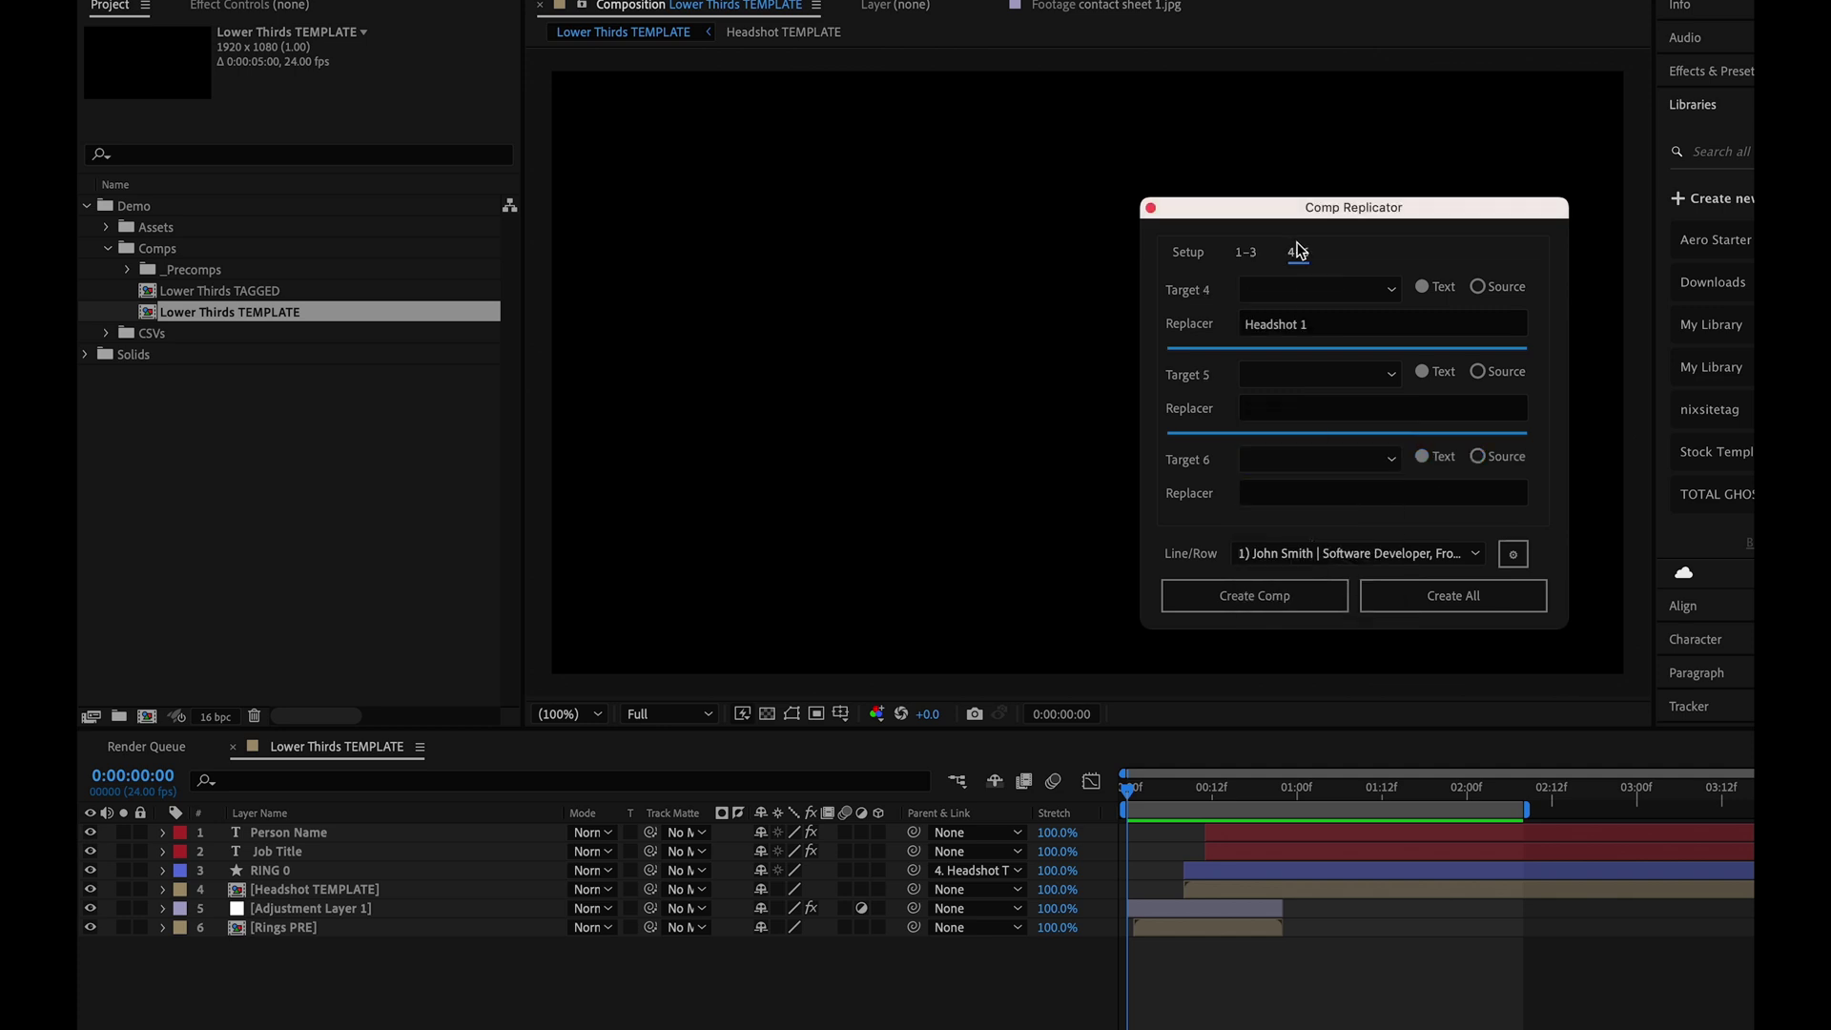
Step: Set Target 4 to the Headshot layer
left_click(1273, 288)
left_click(1275, 295)
left_click(1274, 294)
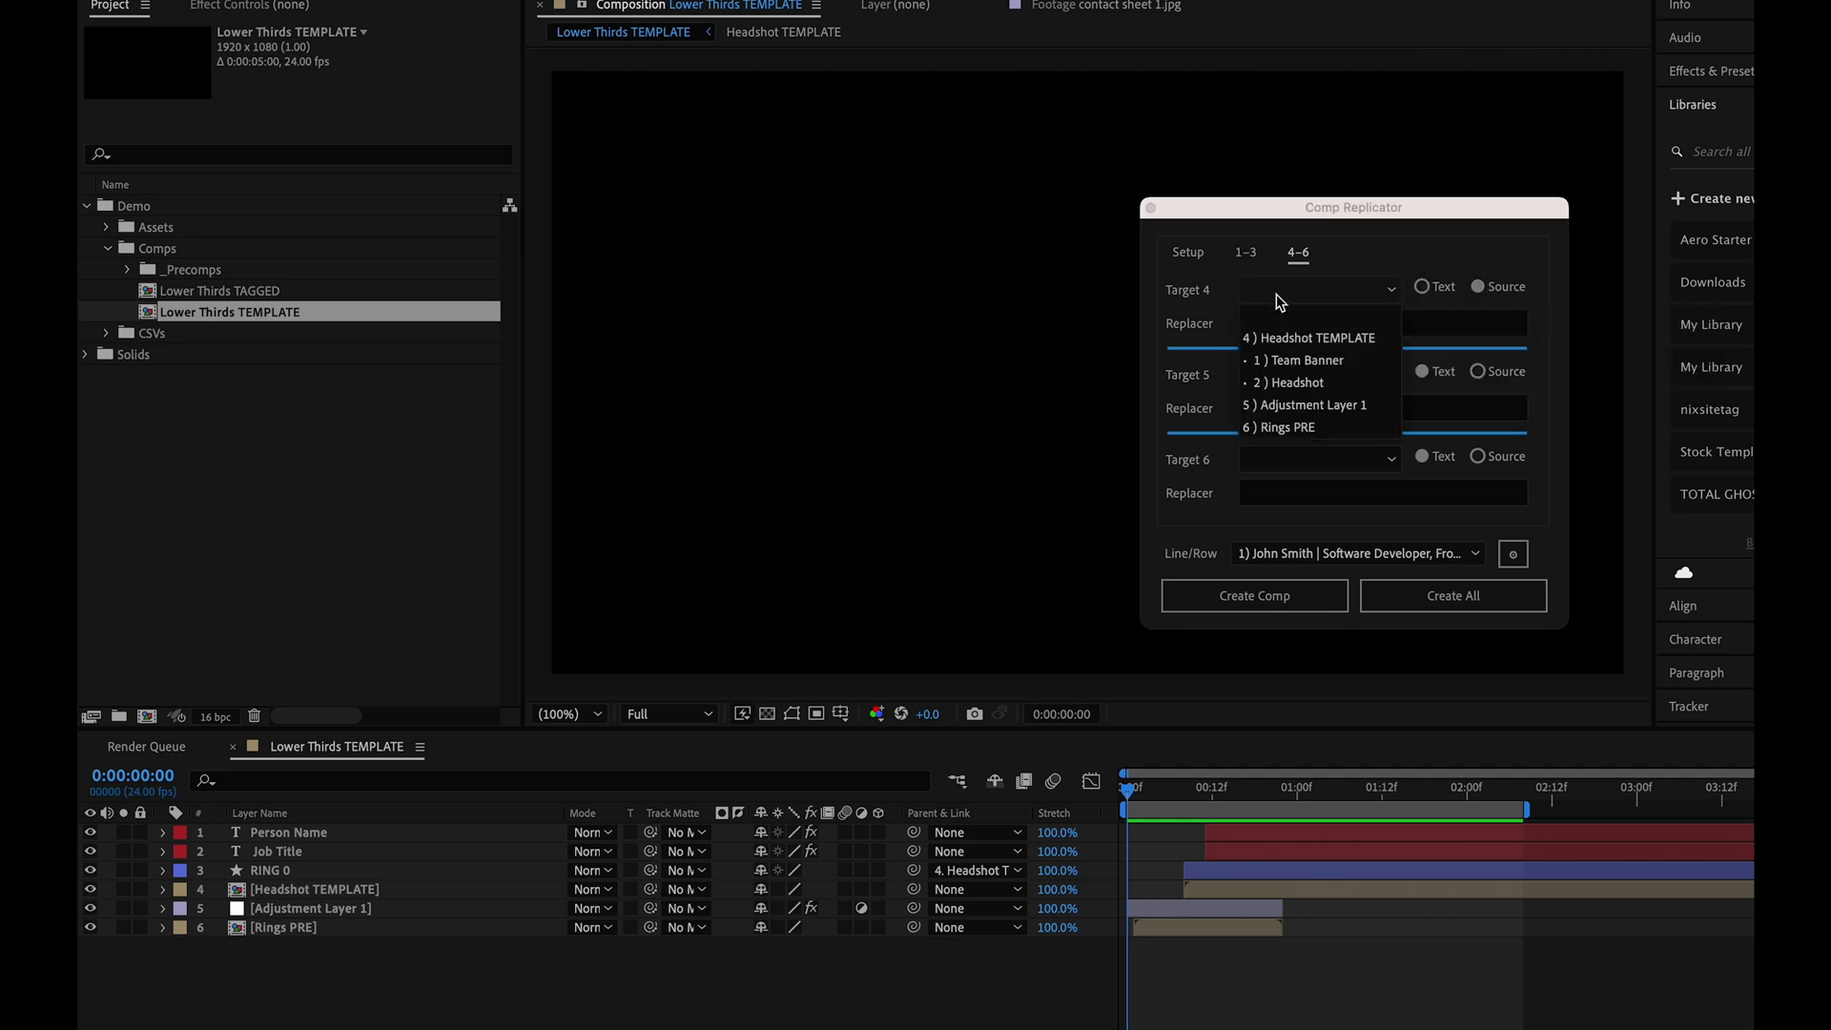
left_click(1269, 379)
mouse_move(1289, 330)
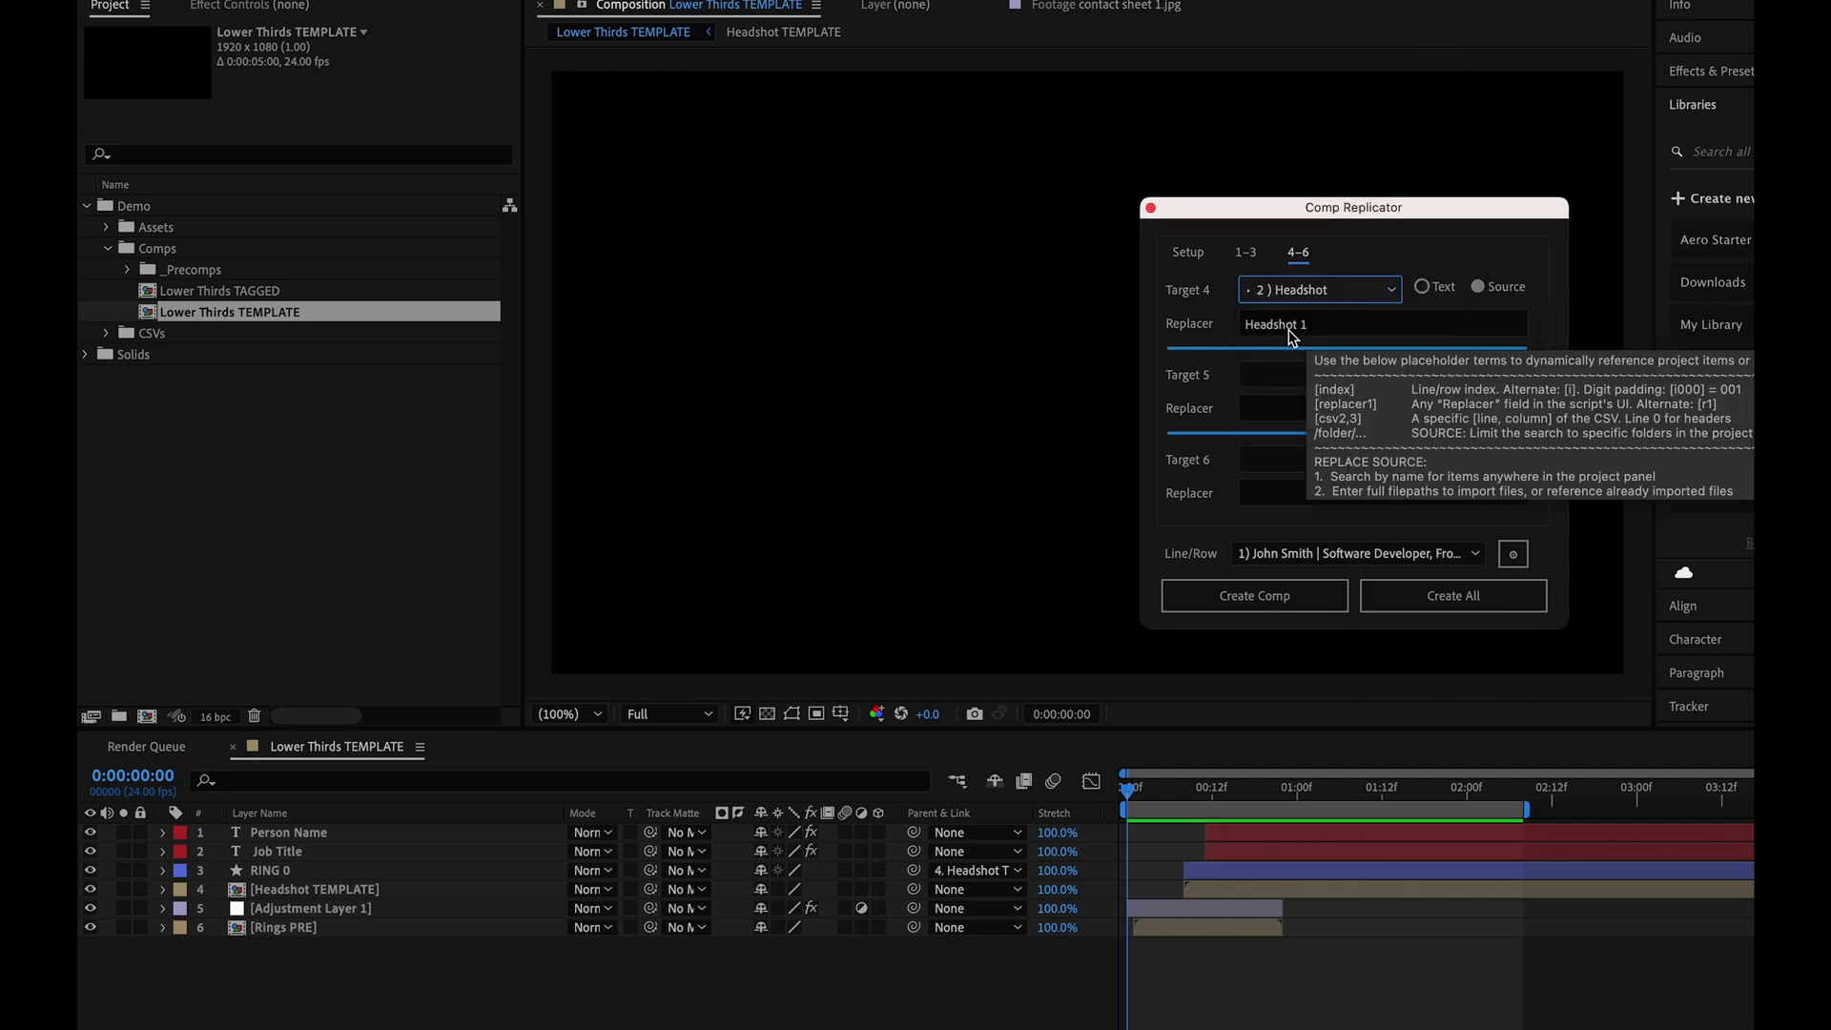
Step: Expand the Assets, _Precomps and Headshot Comps folders and select Headshot 1
left_click(111, 228)
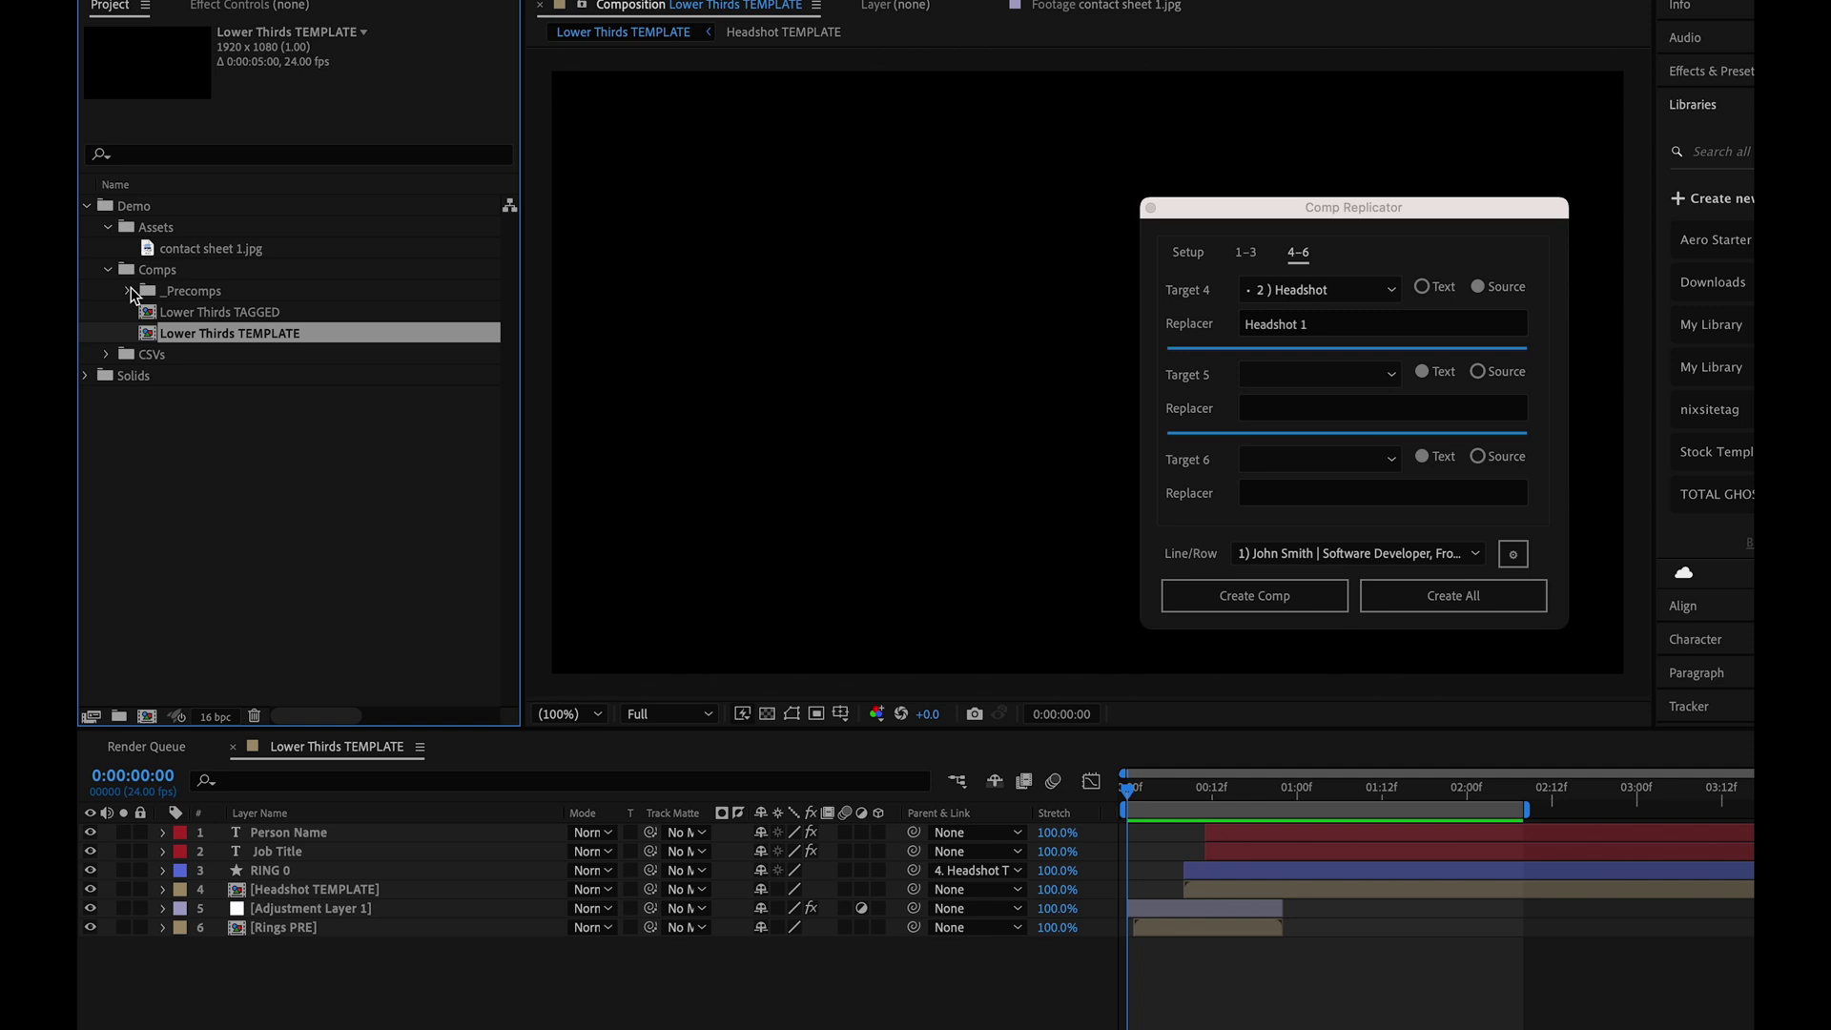
left_click(128, 291)
left_click(142, 313)
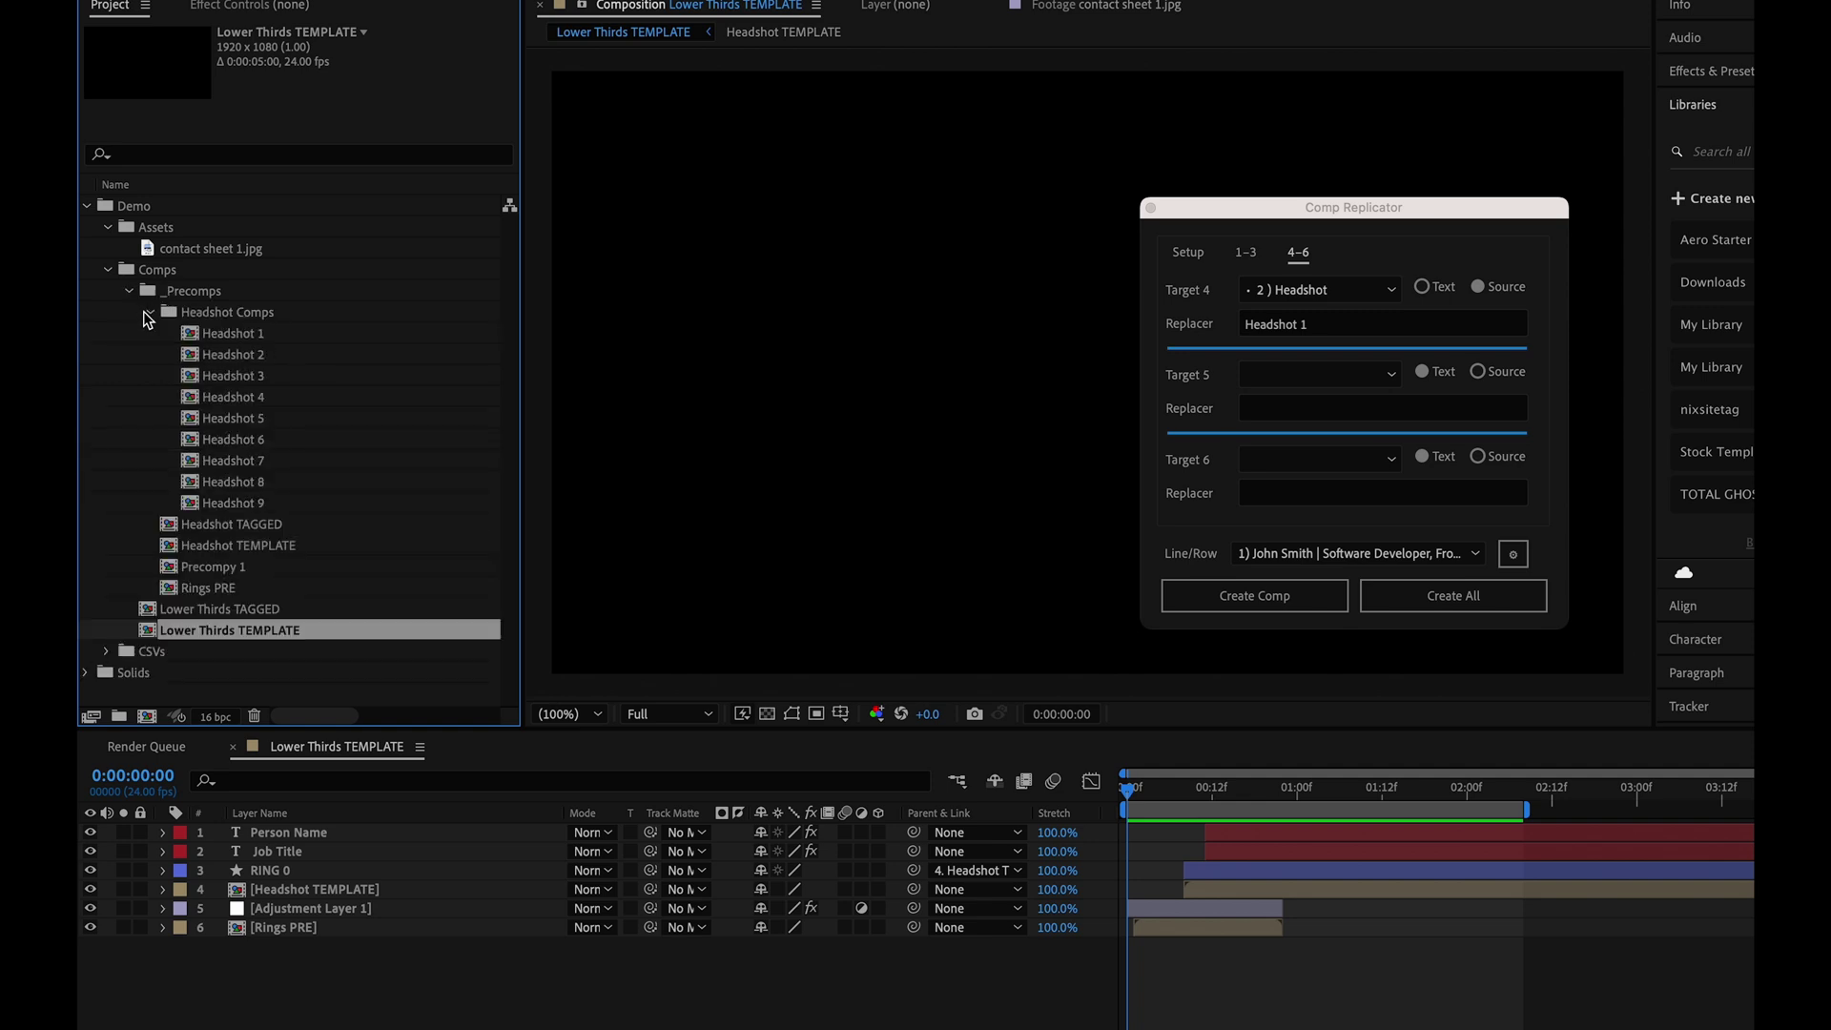
left_click(231, 335)
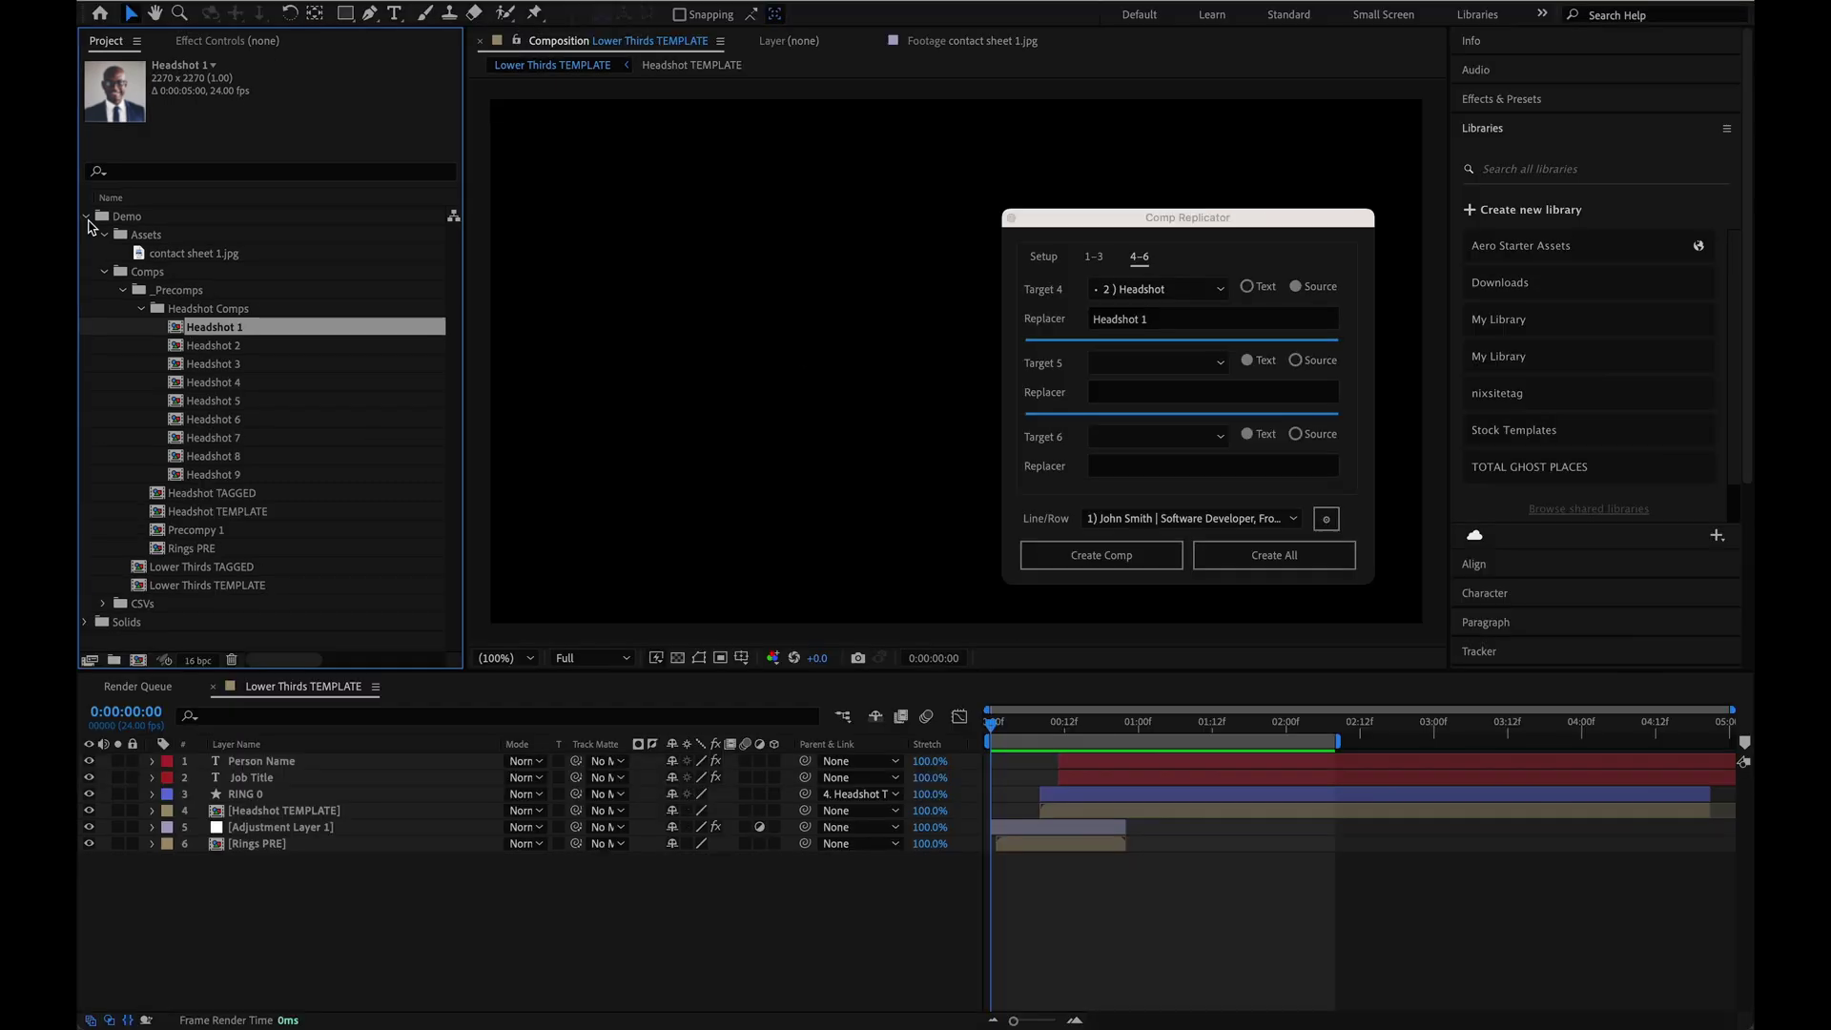
left_click(87, 206)
Step: Create and preview comp 01 from CSV row 1, then create comp 02 from row 2
left_click(1096, 255)
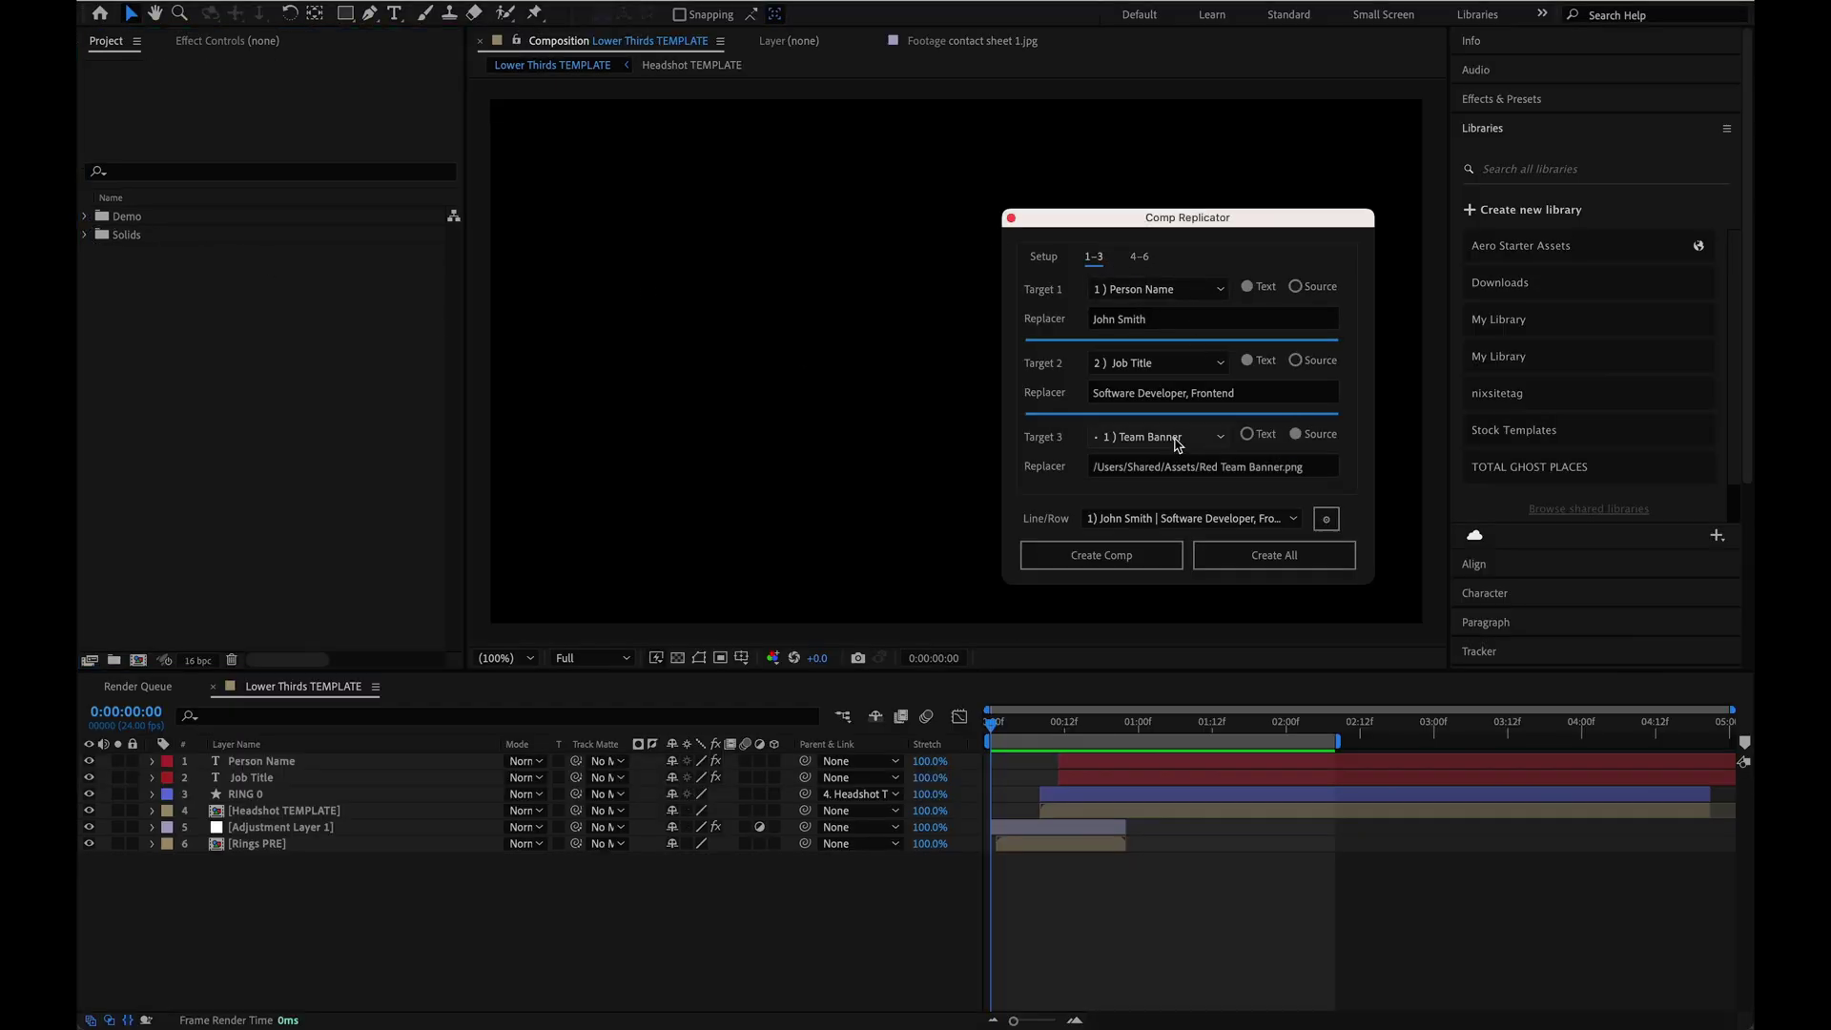
left_click(1130, 561)
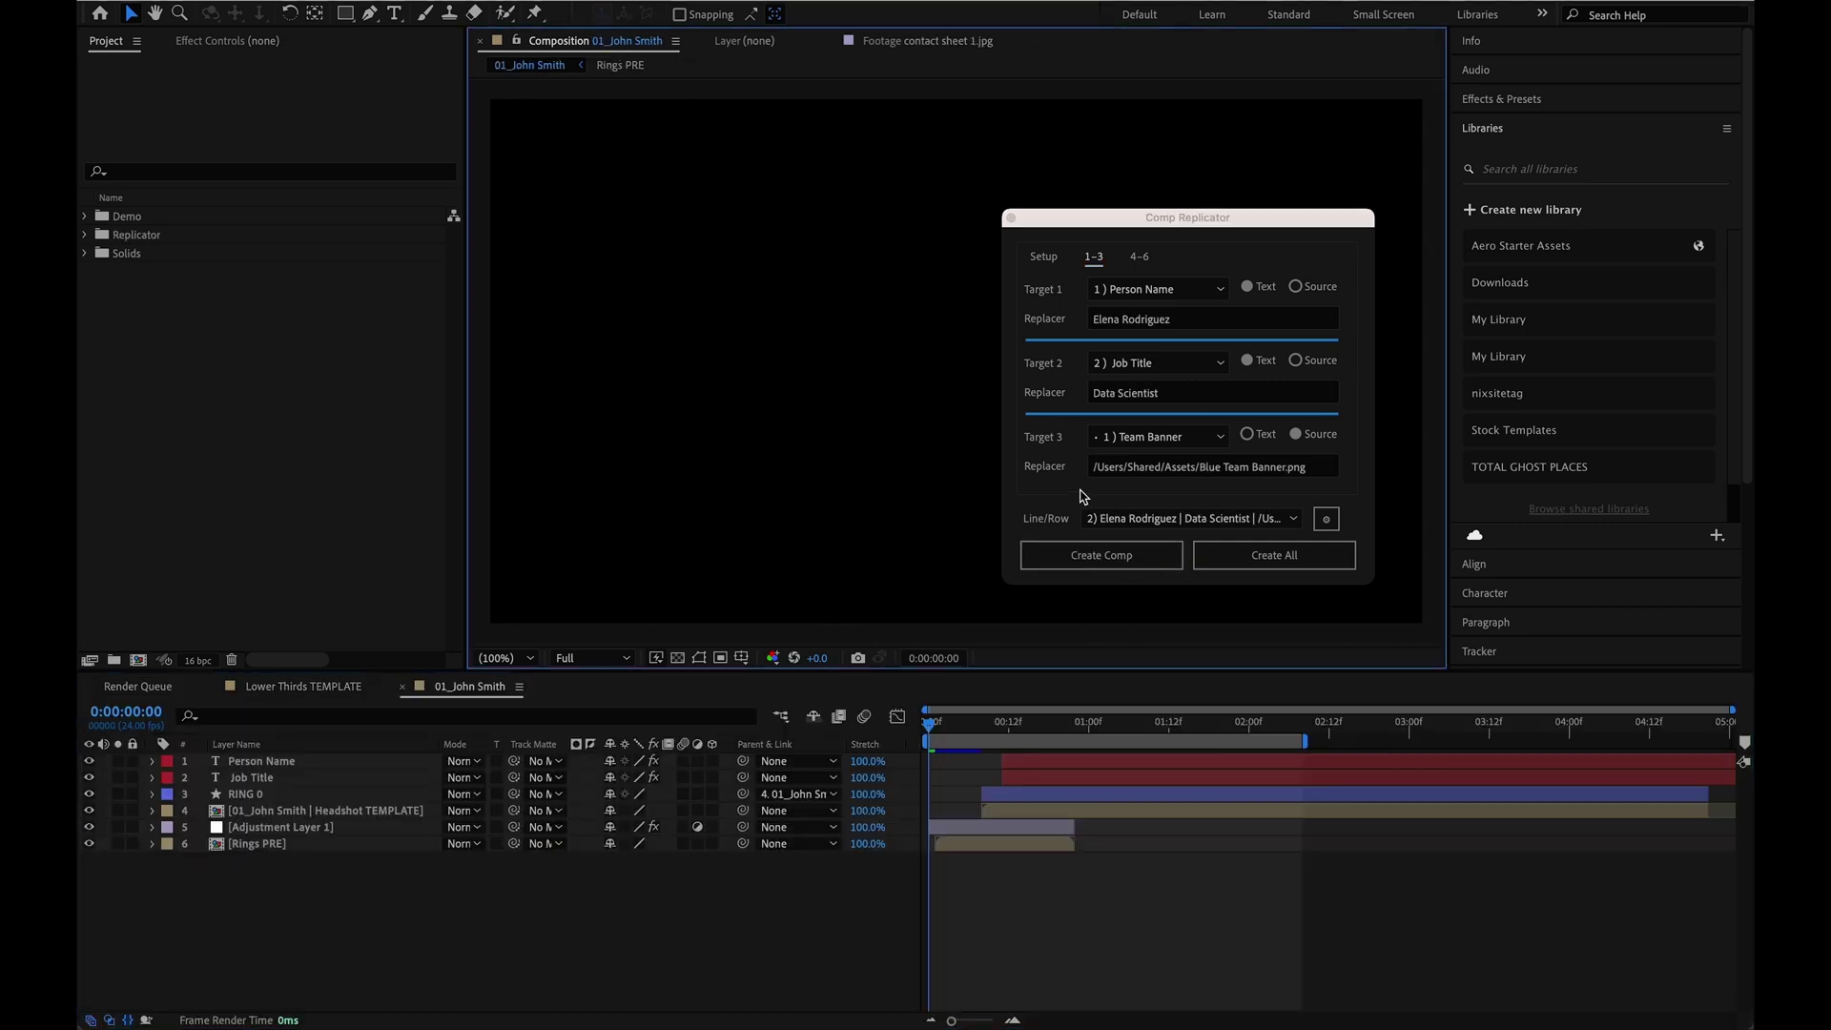
key("space")
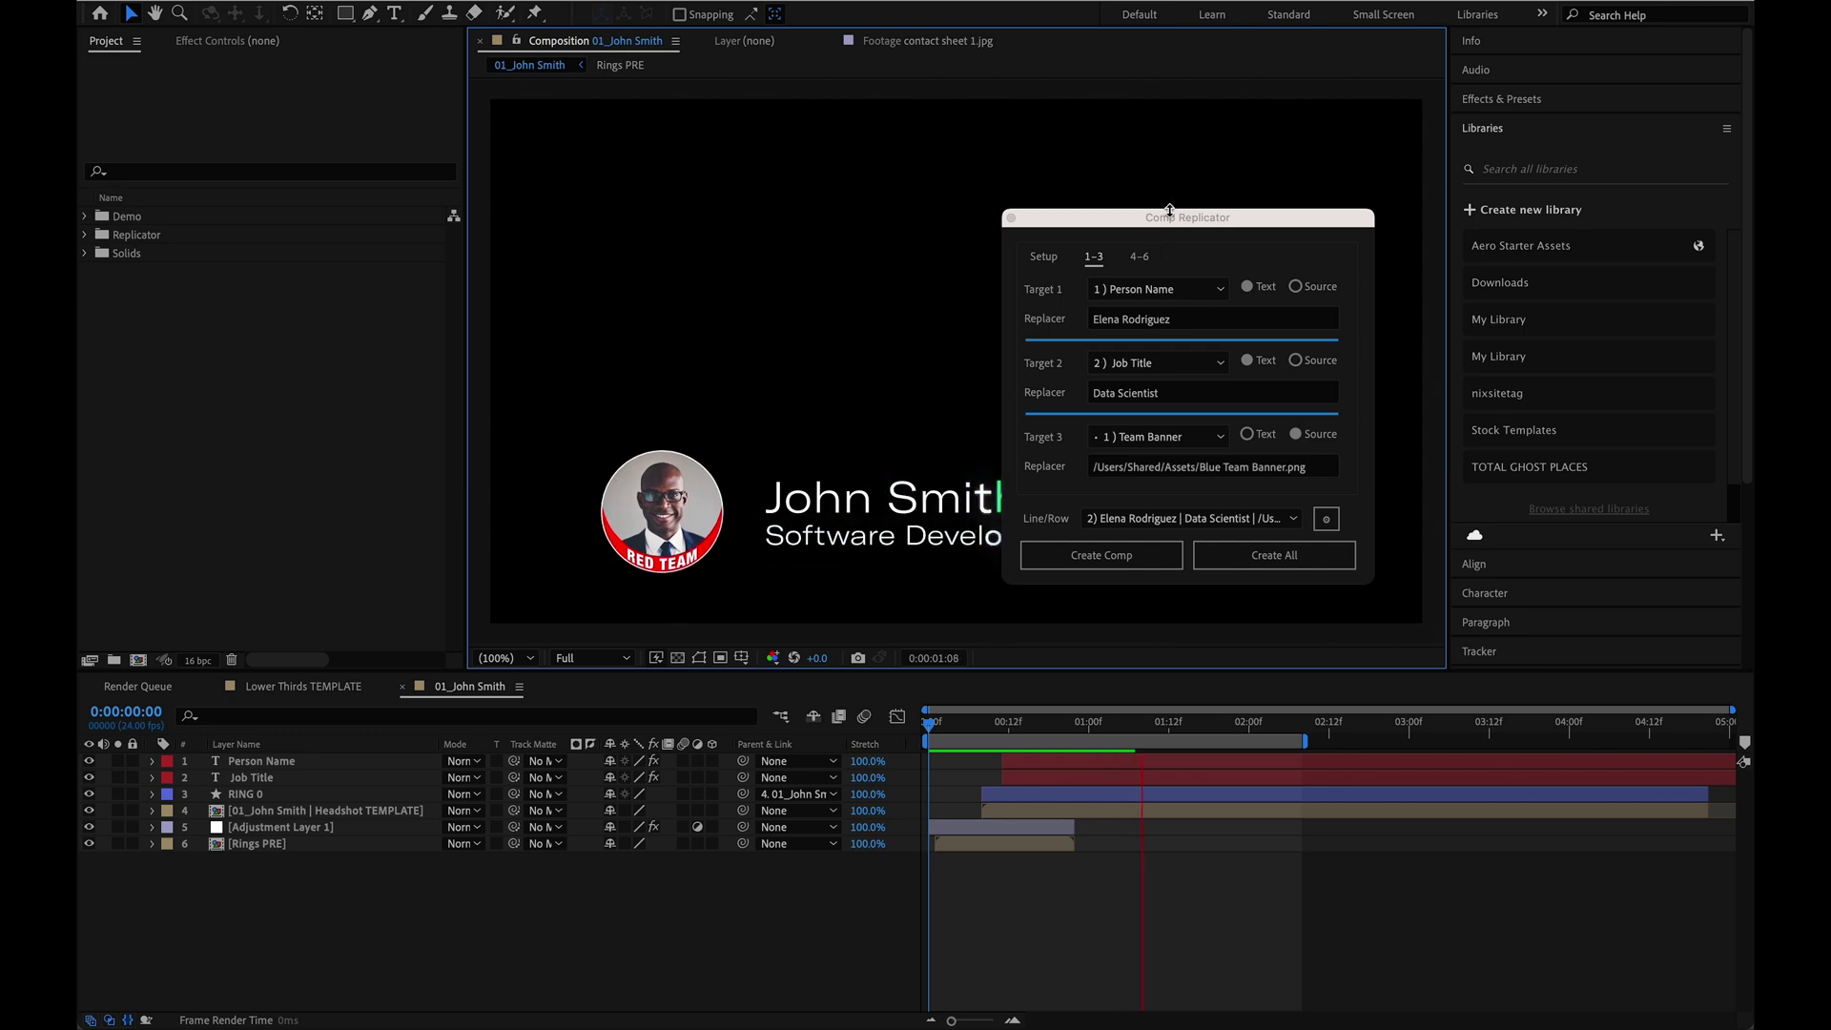
left_click_drag(1170, 210, 1328, 121)
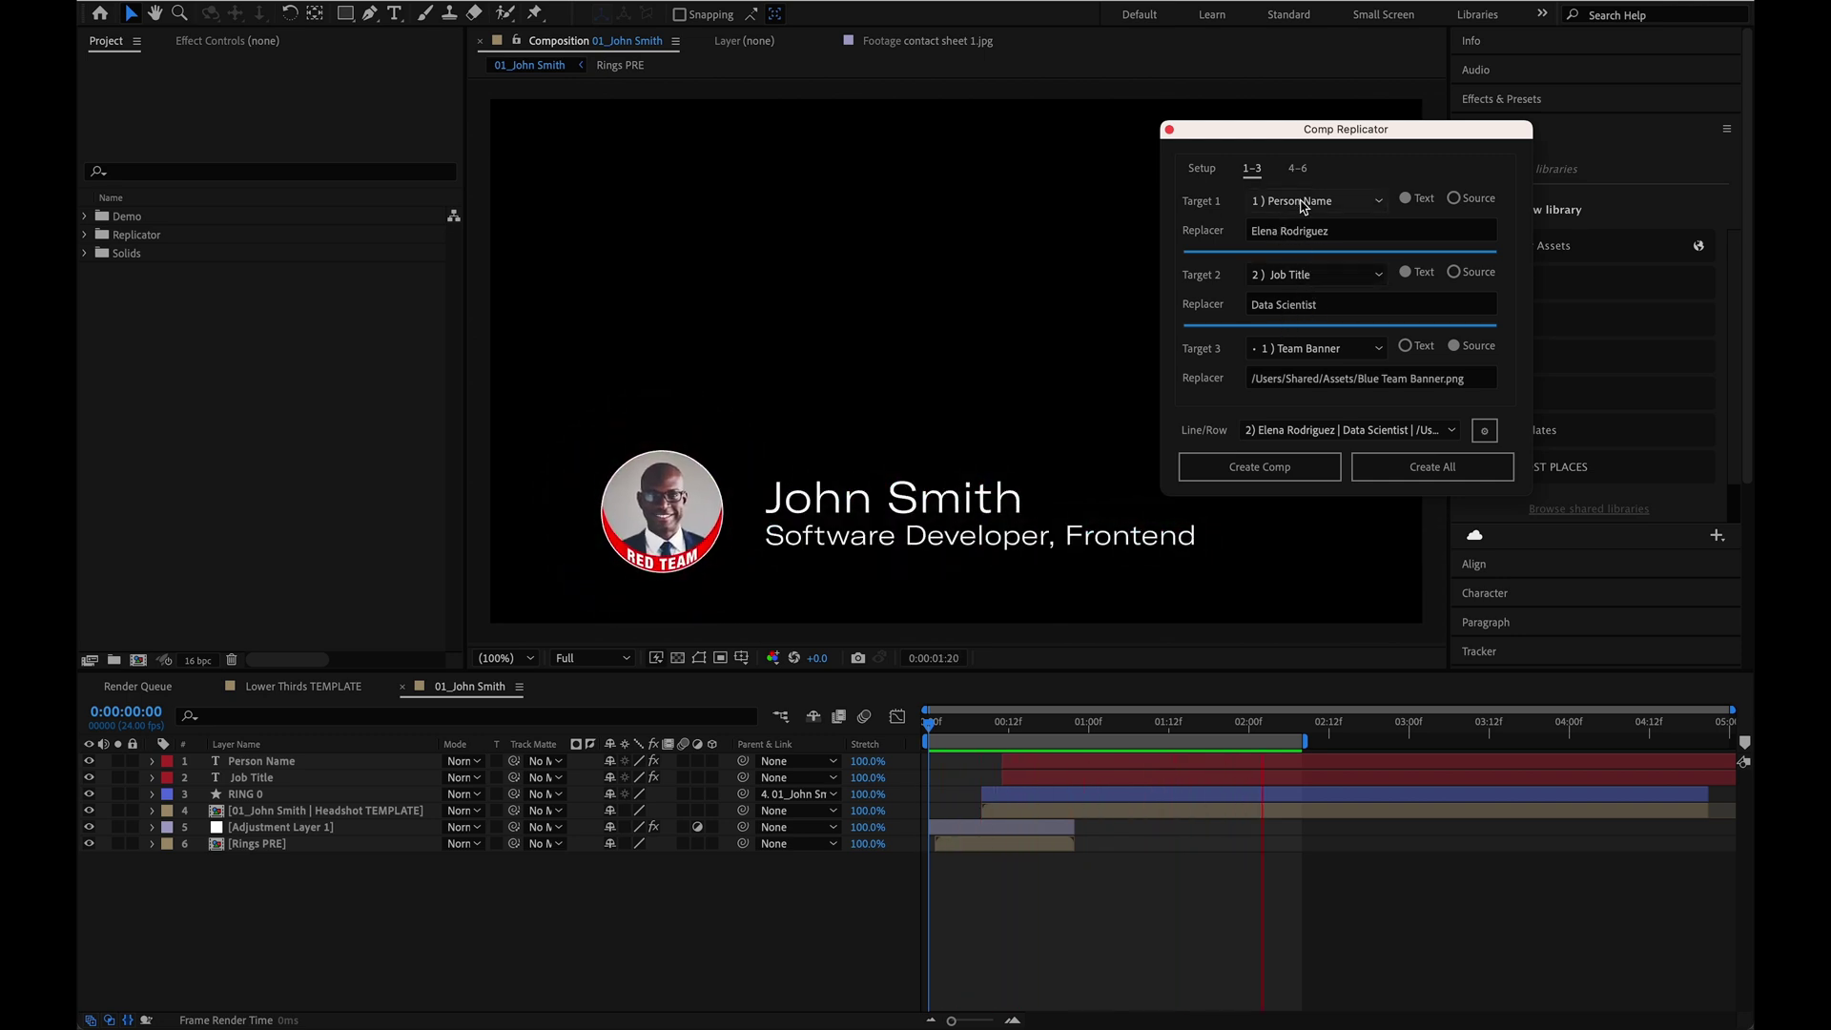
left_click(1268, 466)
Step: Preview comp 02, the Data Scientist lower third with the Blue Team banner
left_click(1041, 726)
key("space")
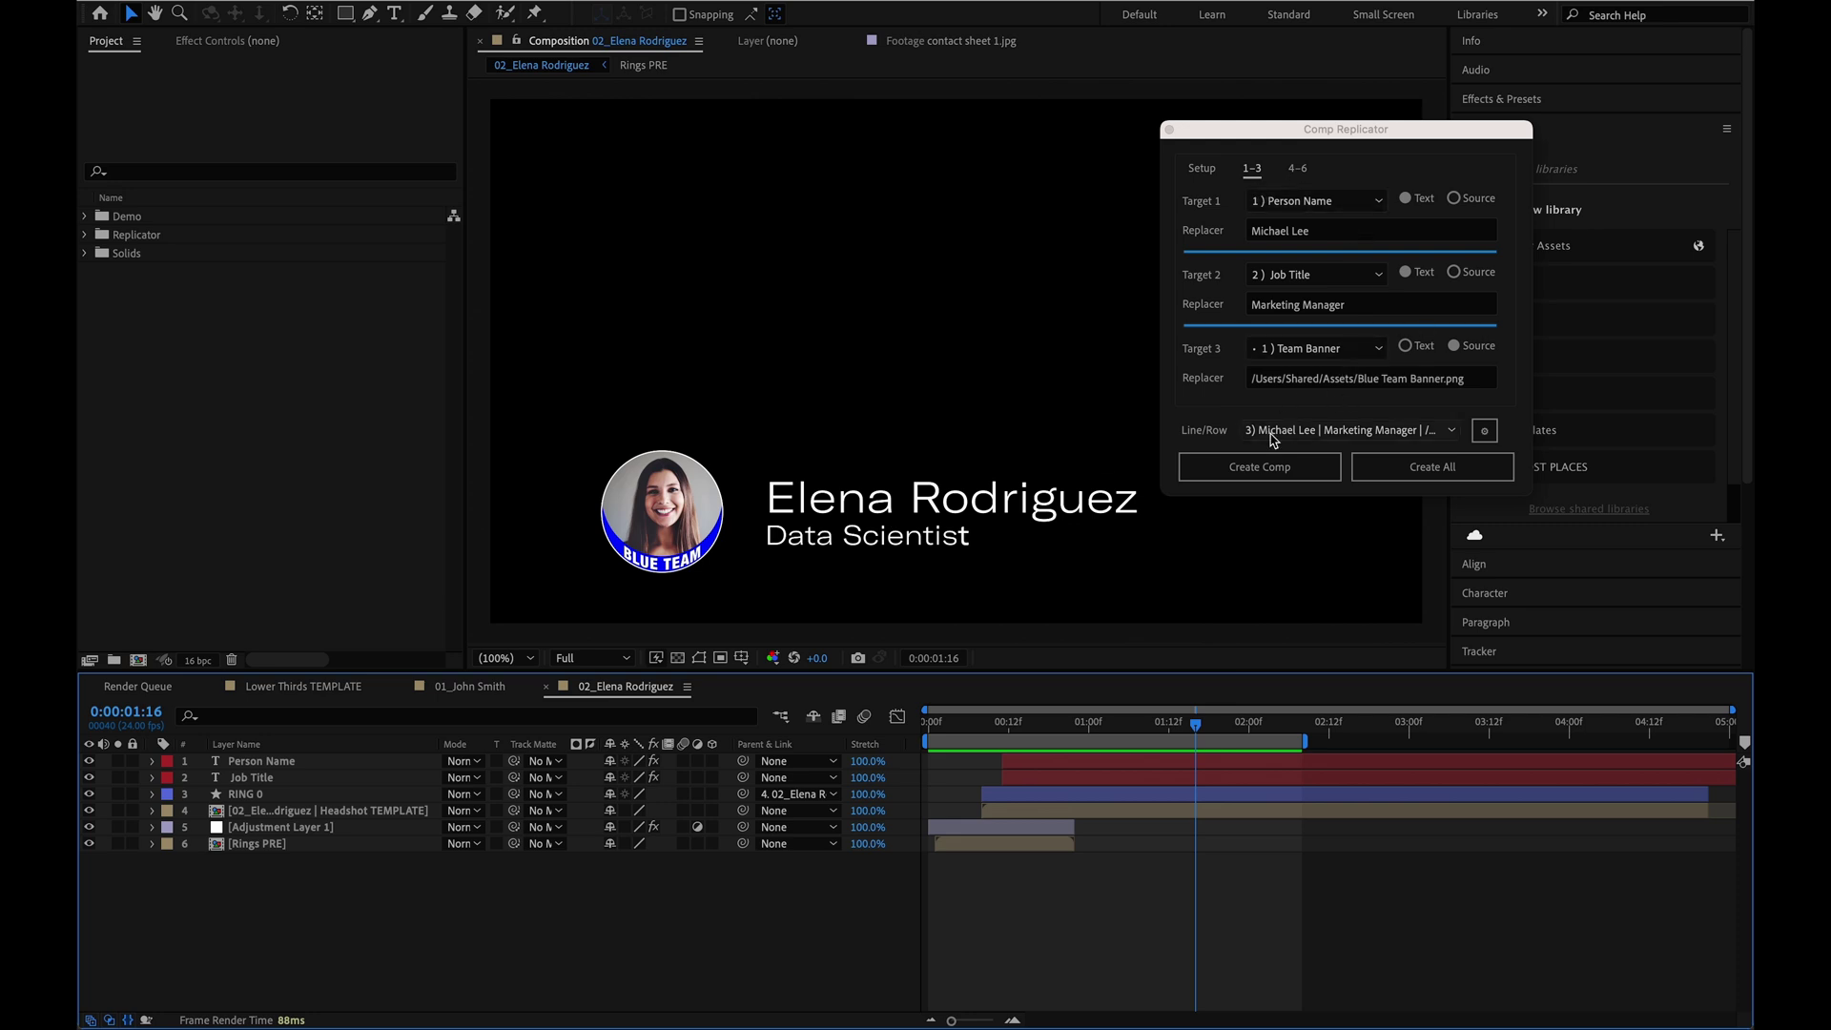
left_click(1273, 434)
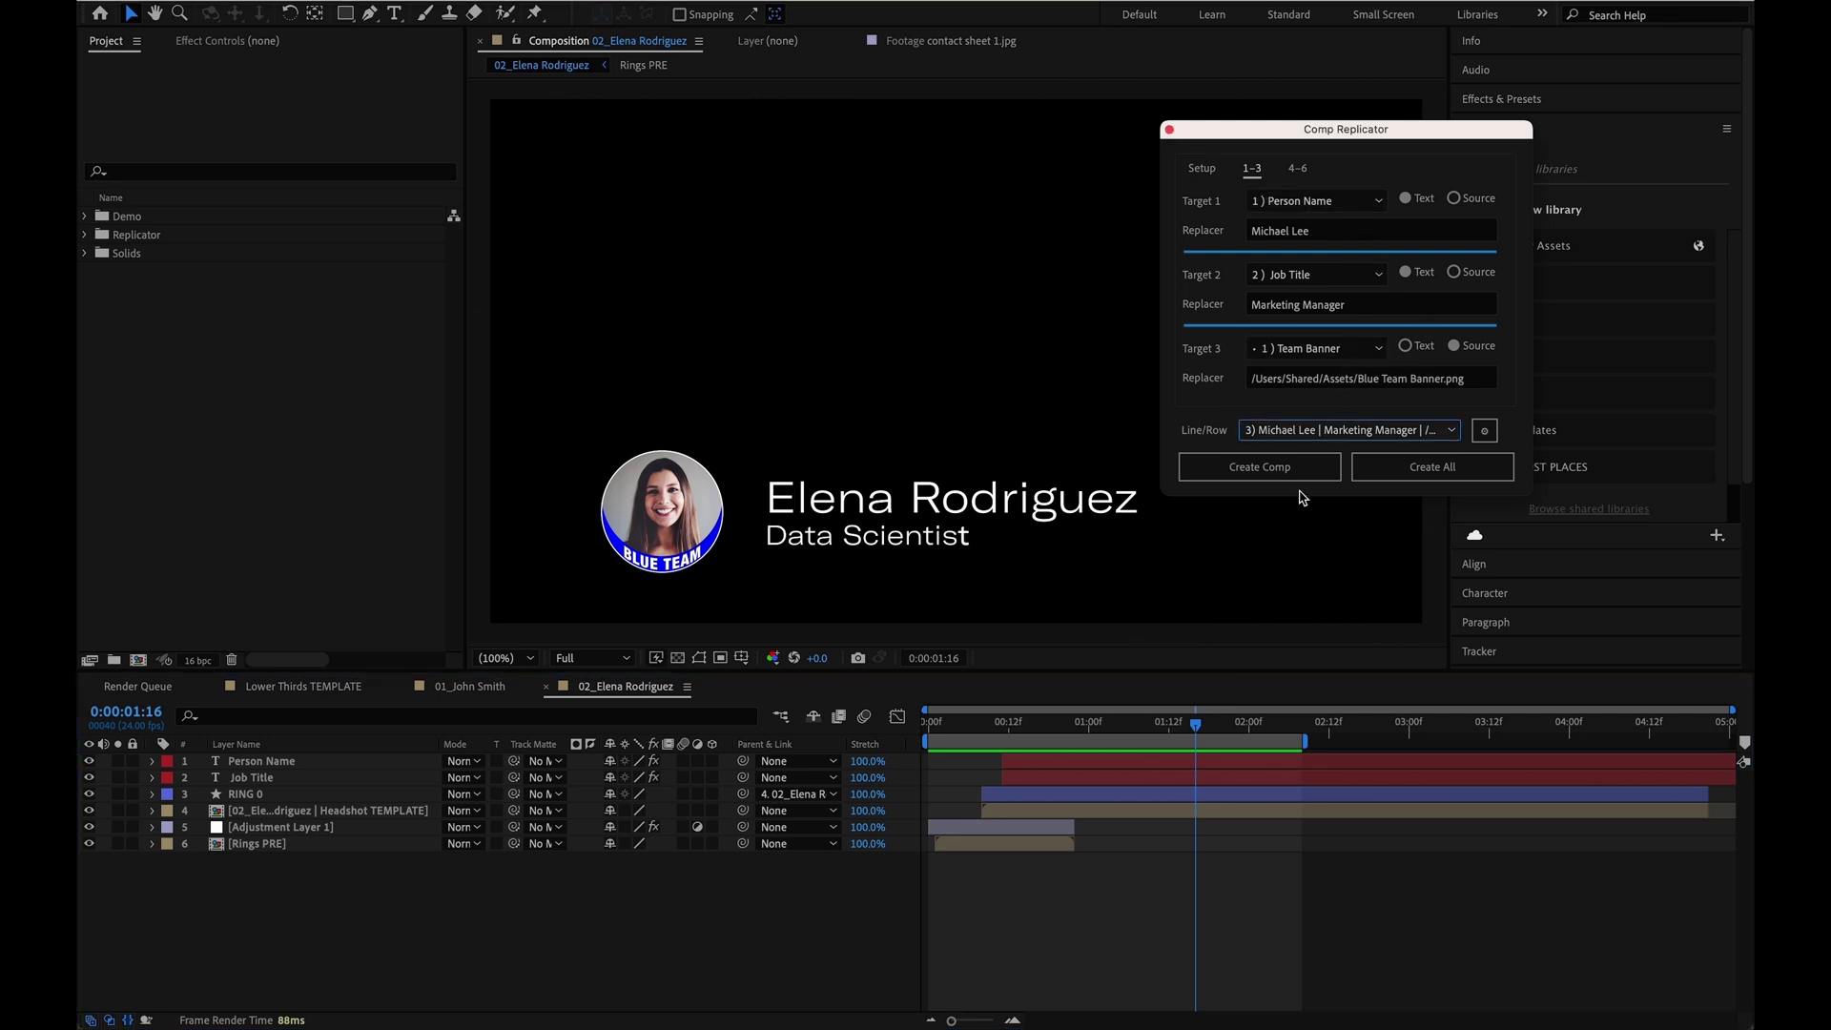
left_click(1312, 434)
Step: Pick row 2, change the Target 2 job title to 'Data Analyst', and update comp 02
left_click(1315, 445)
left_click(1314, 434)
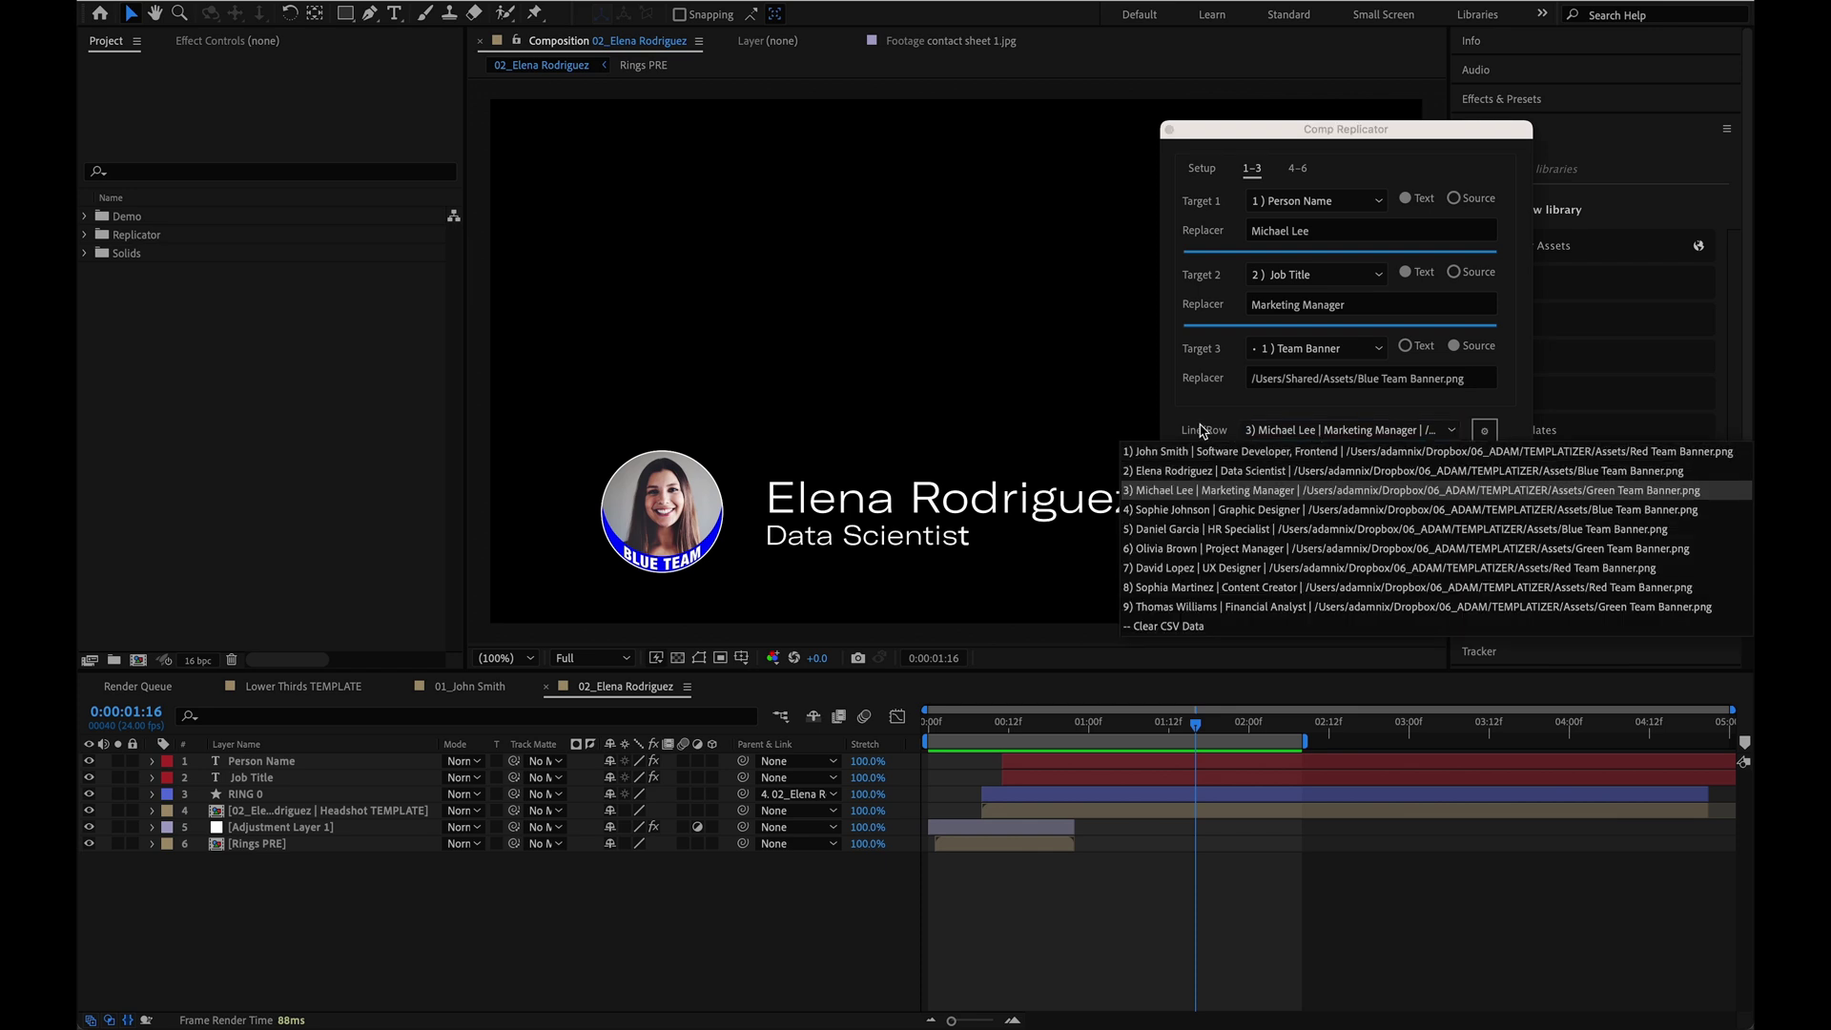
left_click(1236, 476)
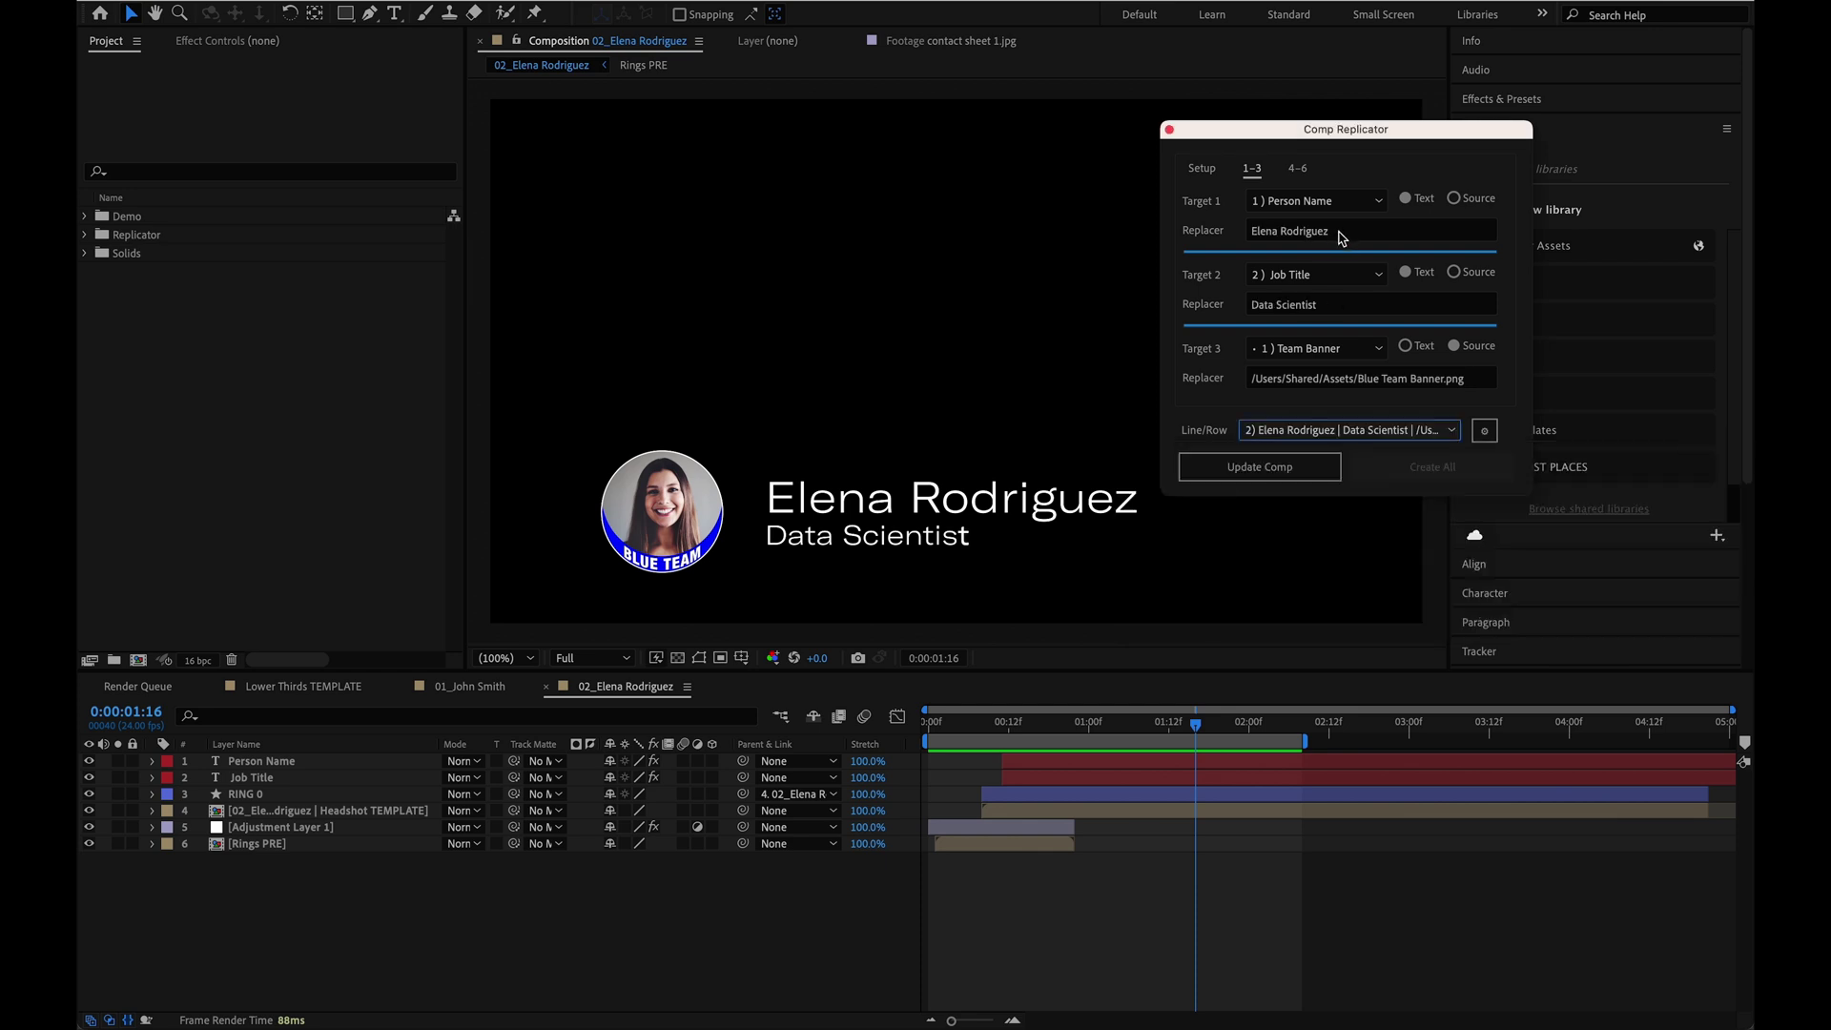
double_click(1340, 305)
type("Analy")
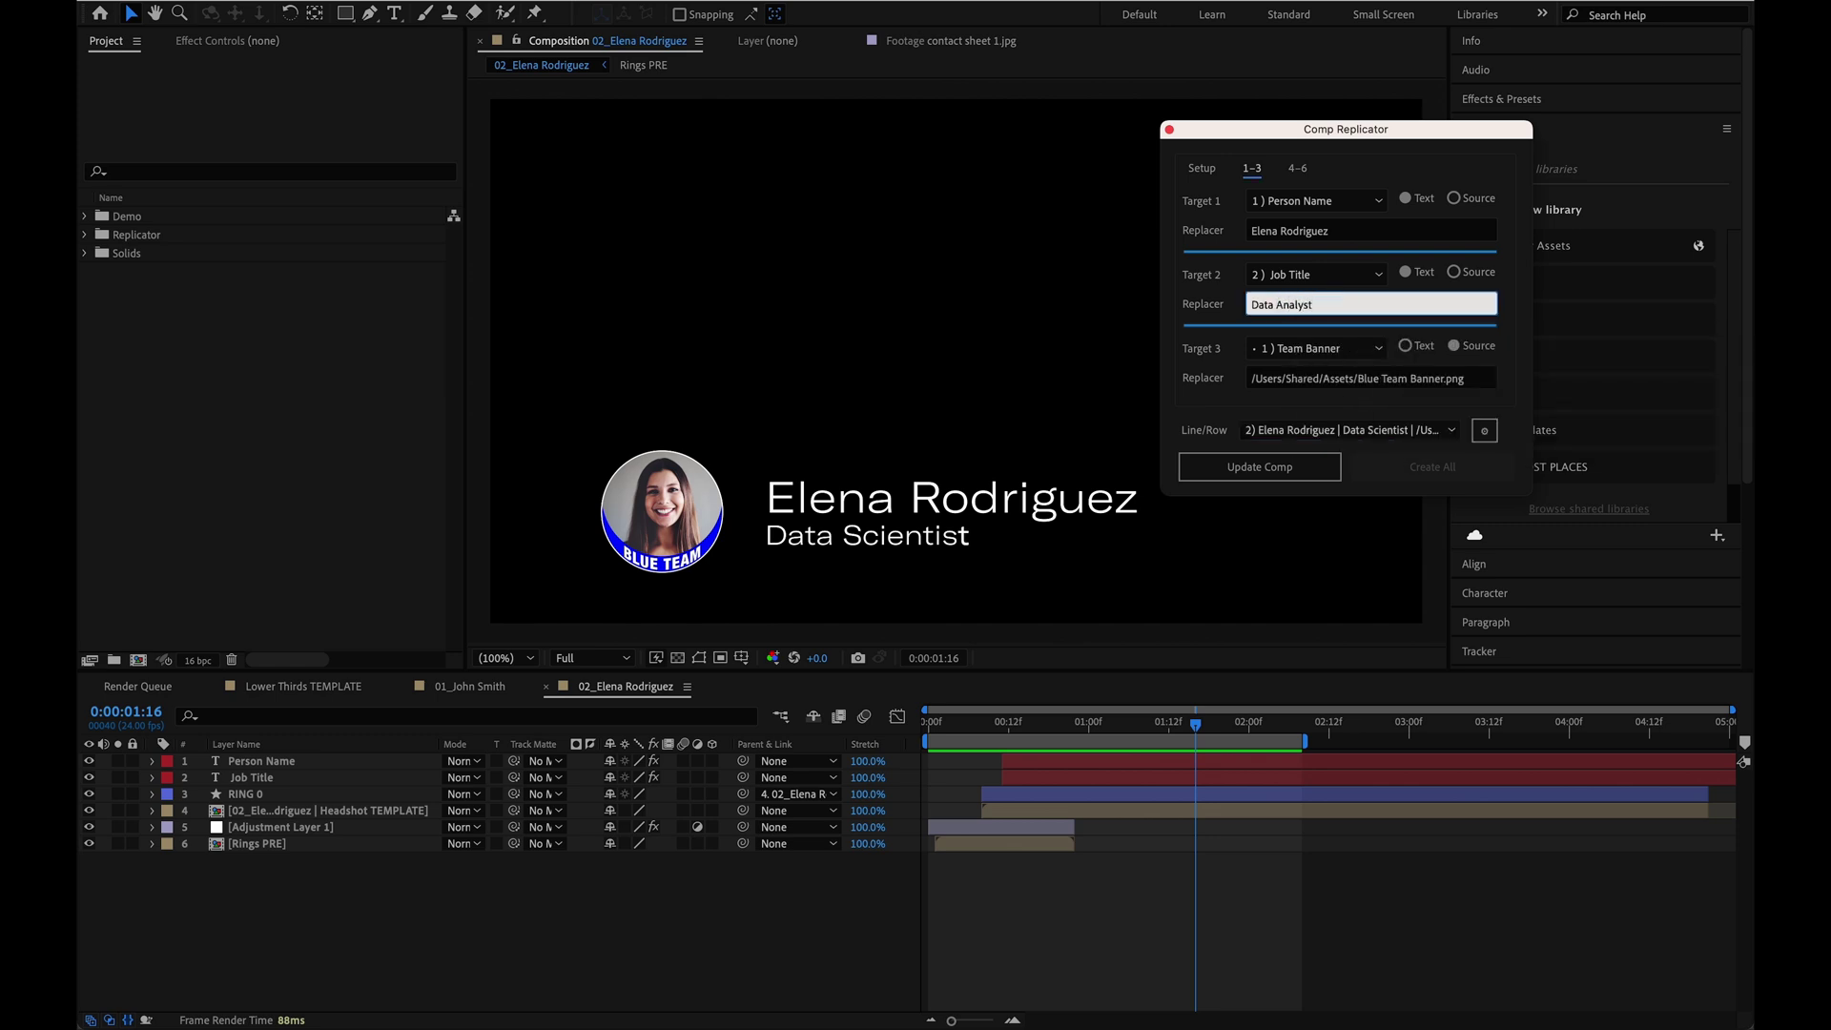
left_click(1280, 469)
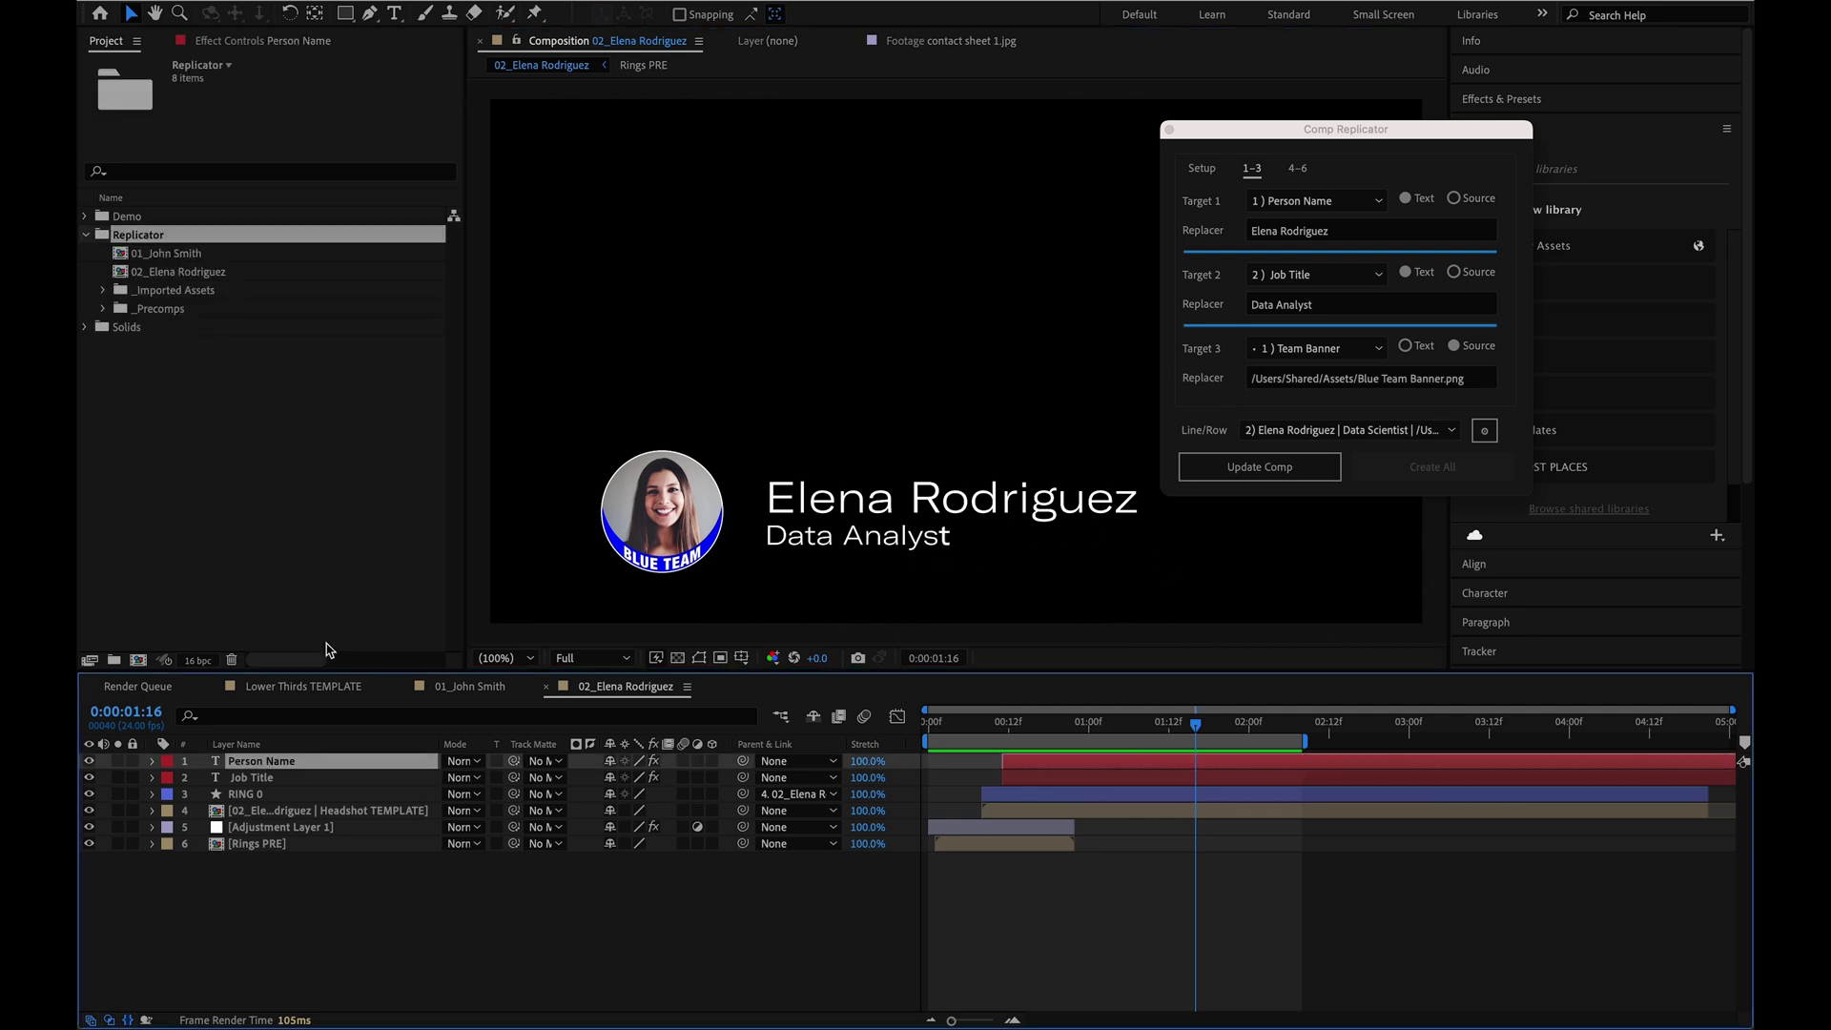
left_click(196, 685)
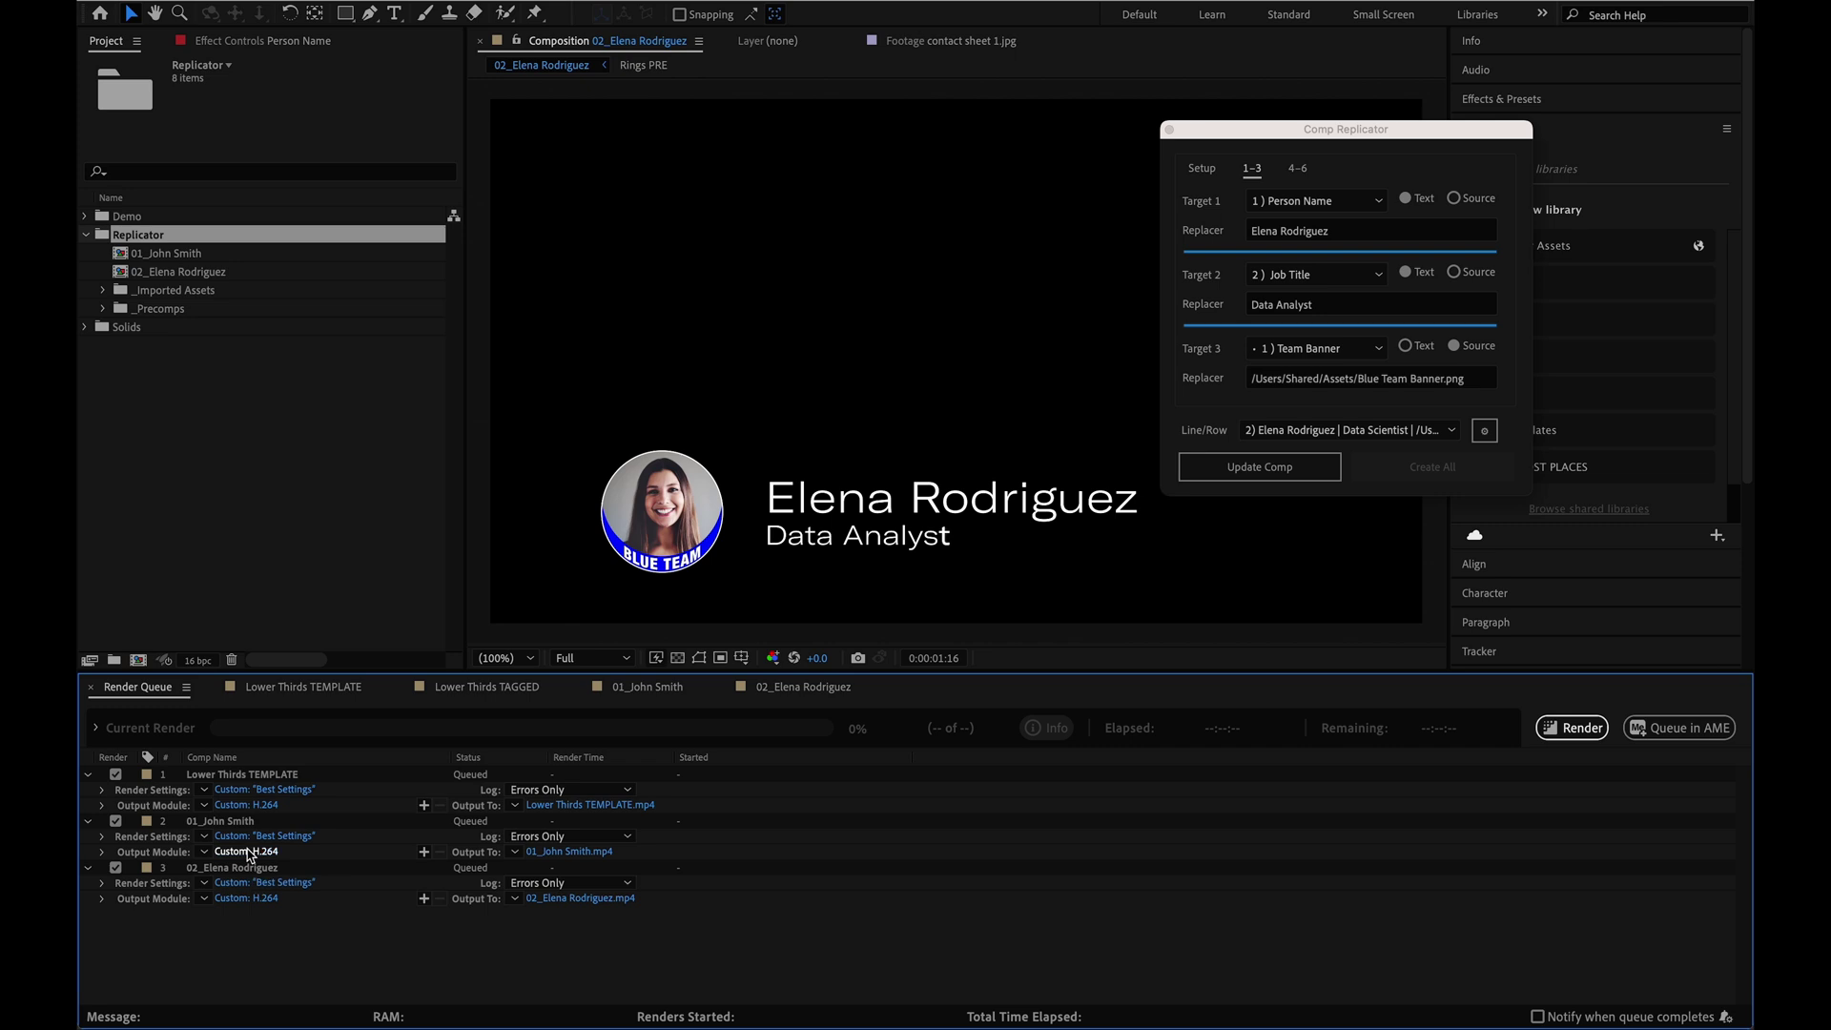
Step: Review item 1's Render Settings and Output Module unchanged, then return to the Lower Thirds TEMPLATE timeline
left_click(250, 790)
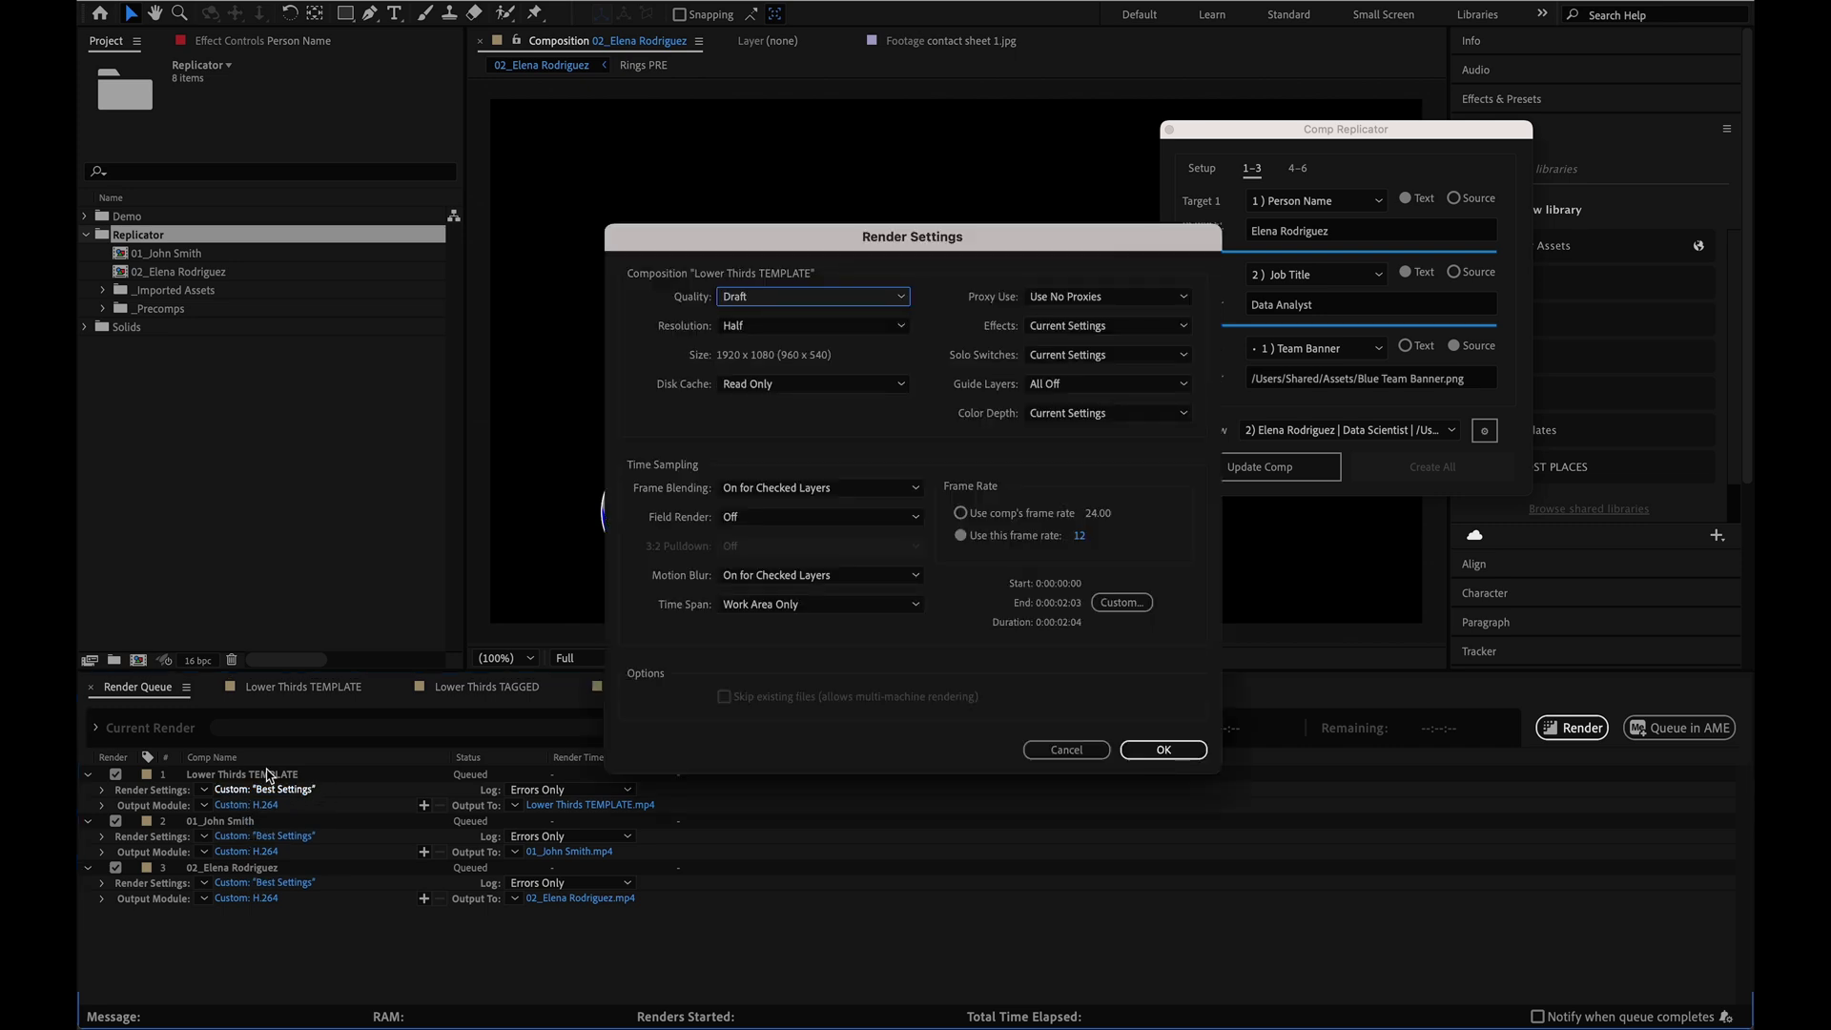
left_click(1163, 749)
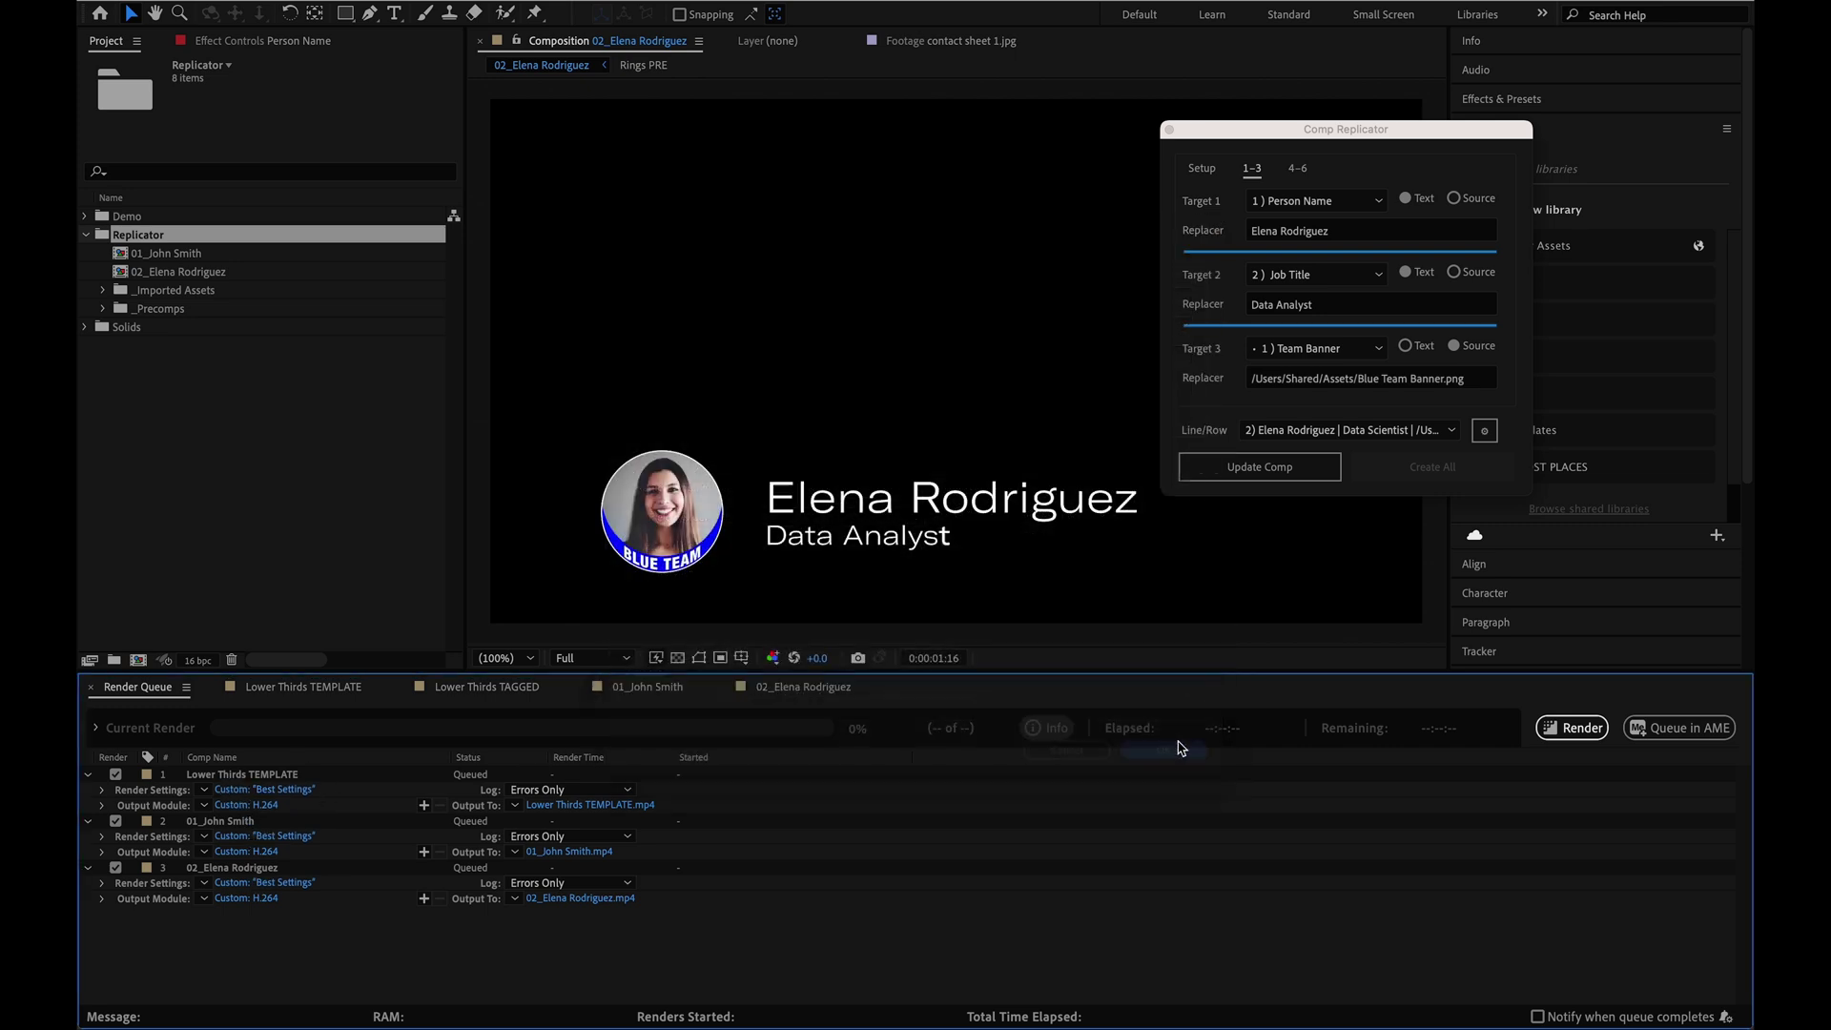
left_click(246, 805)
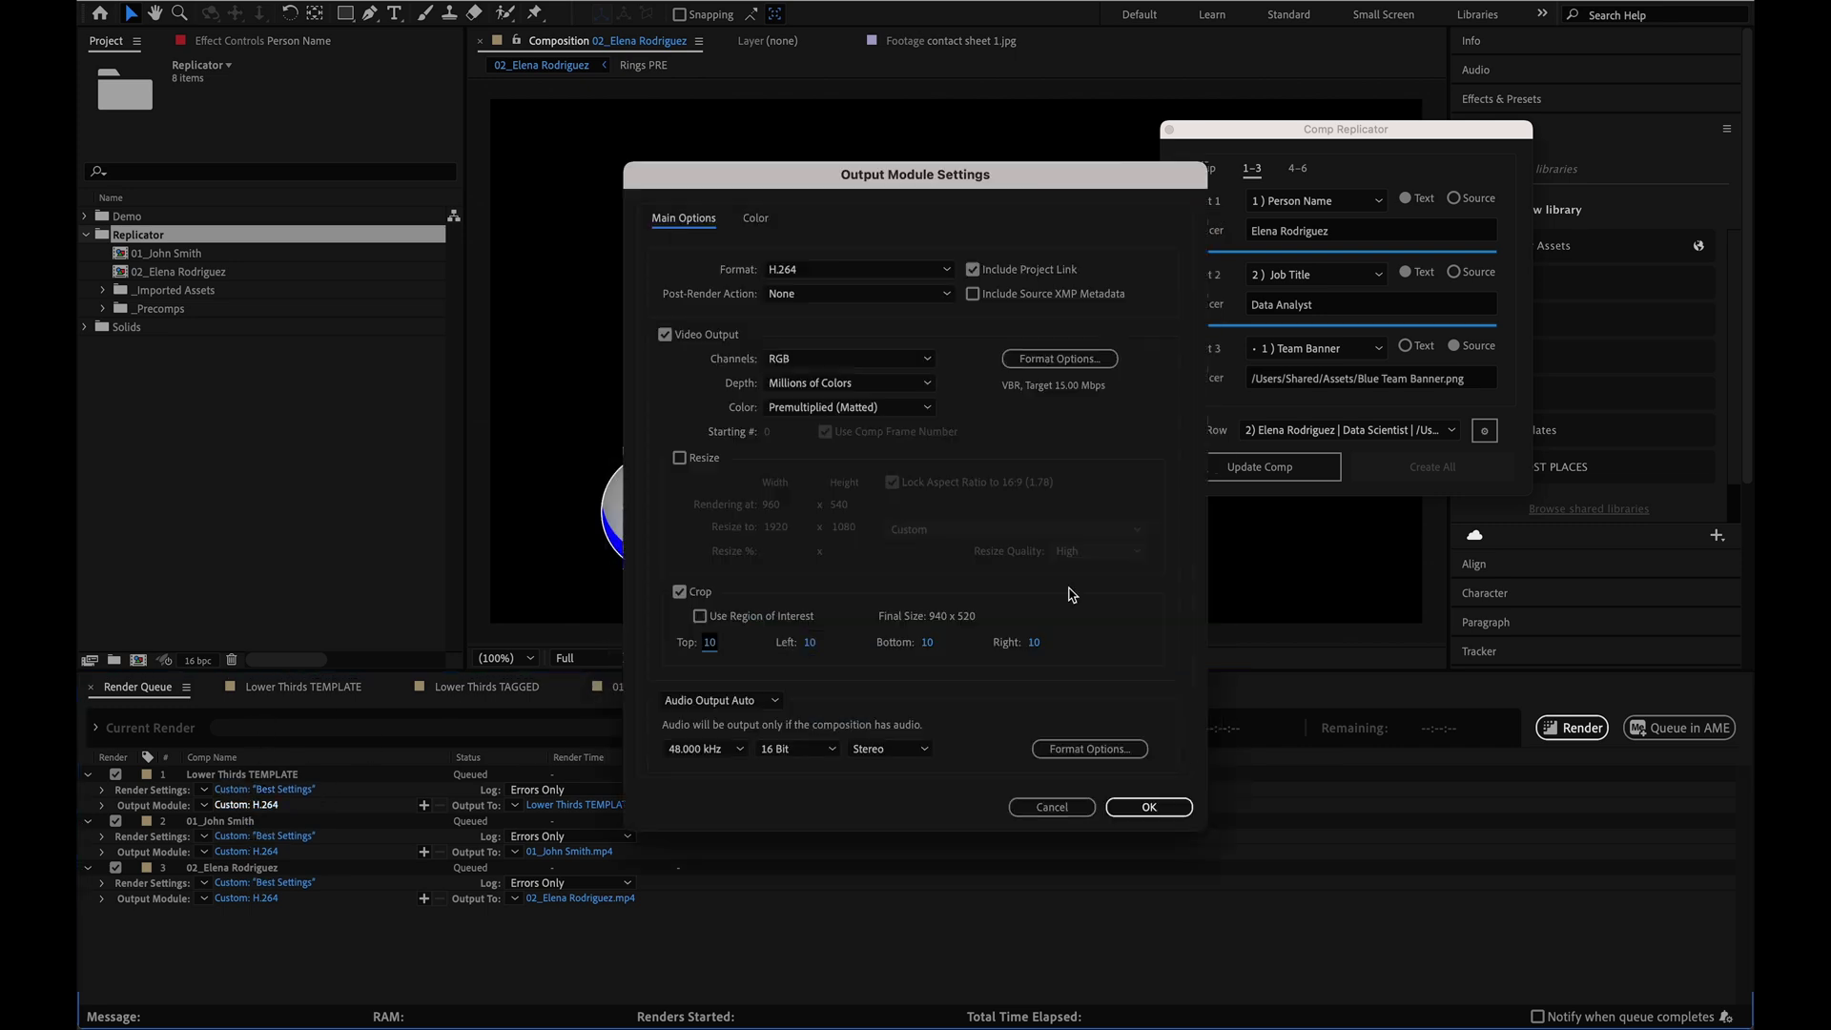
left_click(1149, 808)
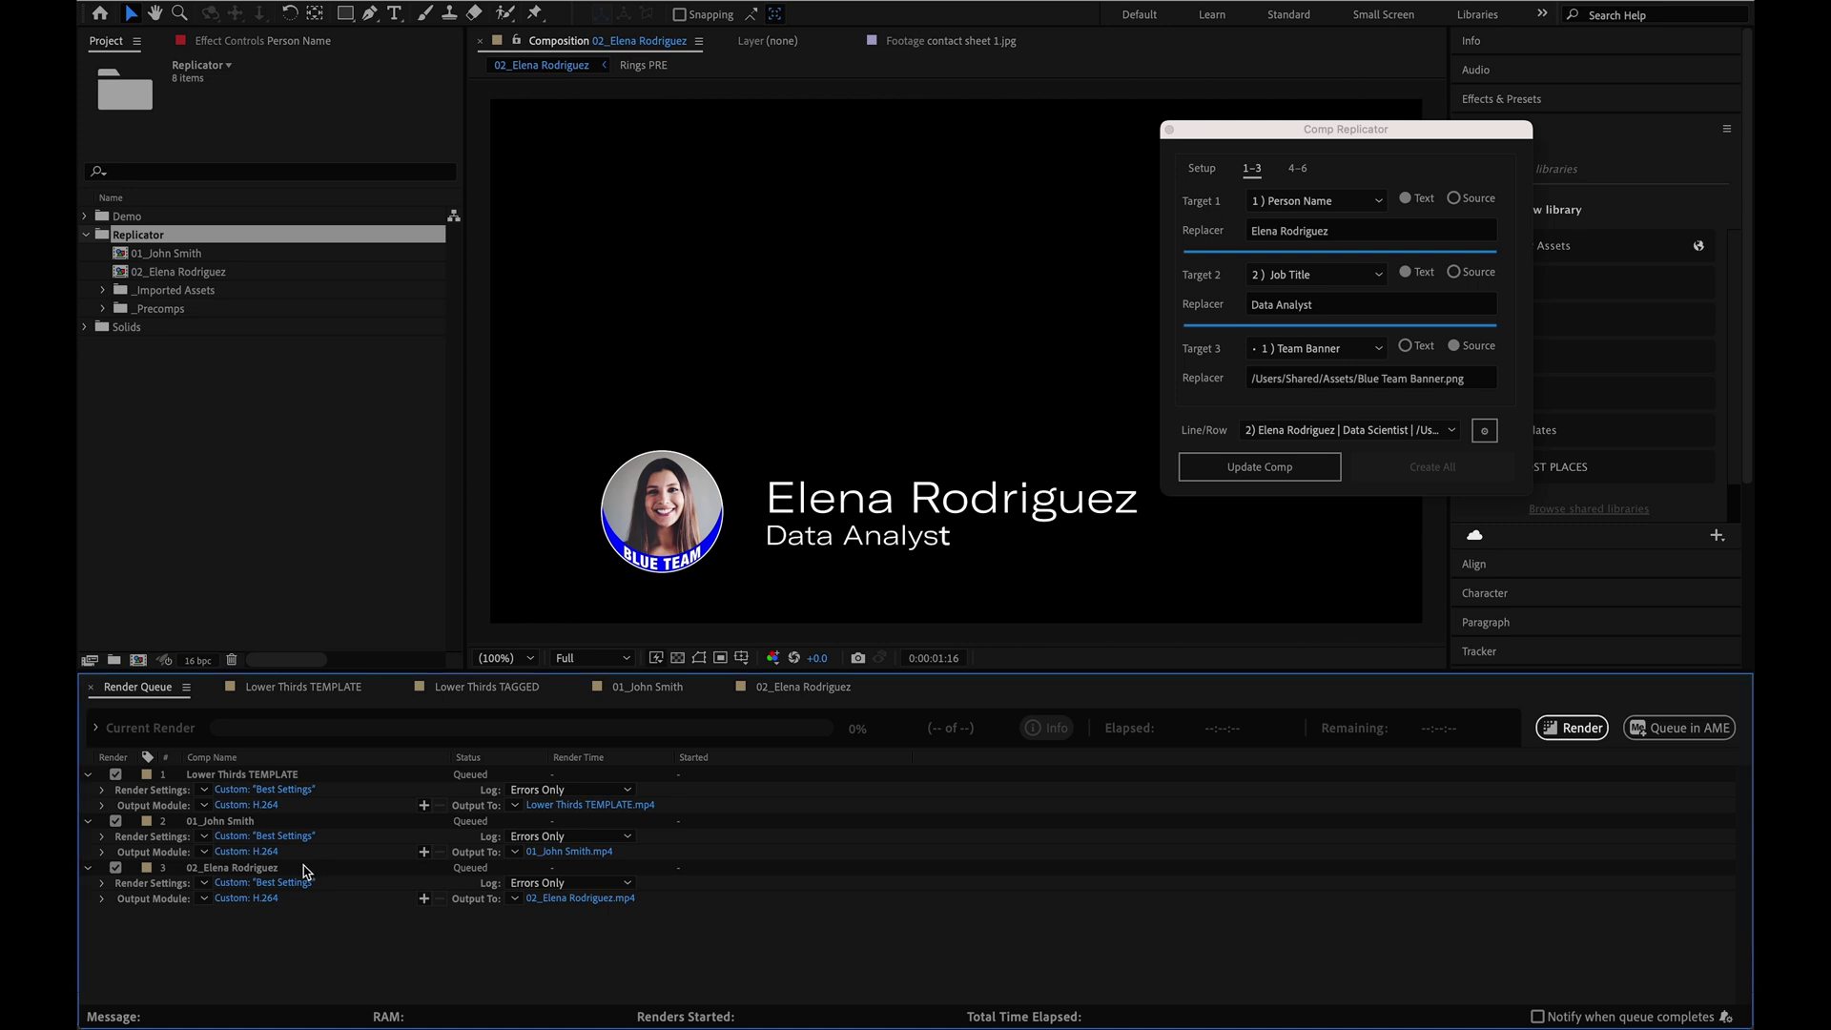
left_click(314, 686)
left_click(312, 762)
Step: Rename layer 1 to '@#1 Person Name' by prefixing its name with @#1
key("Return")
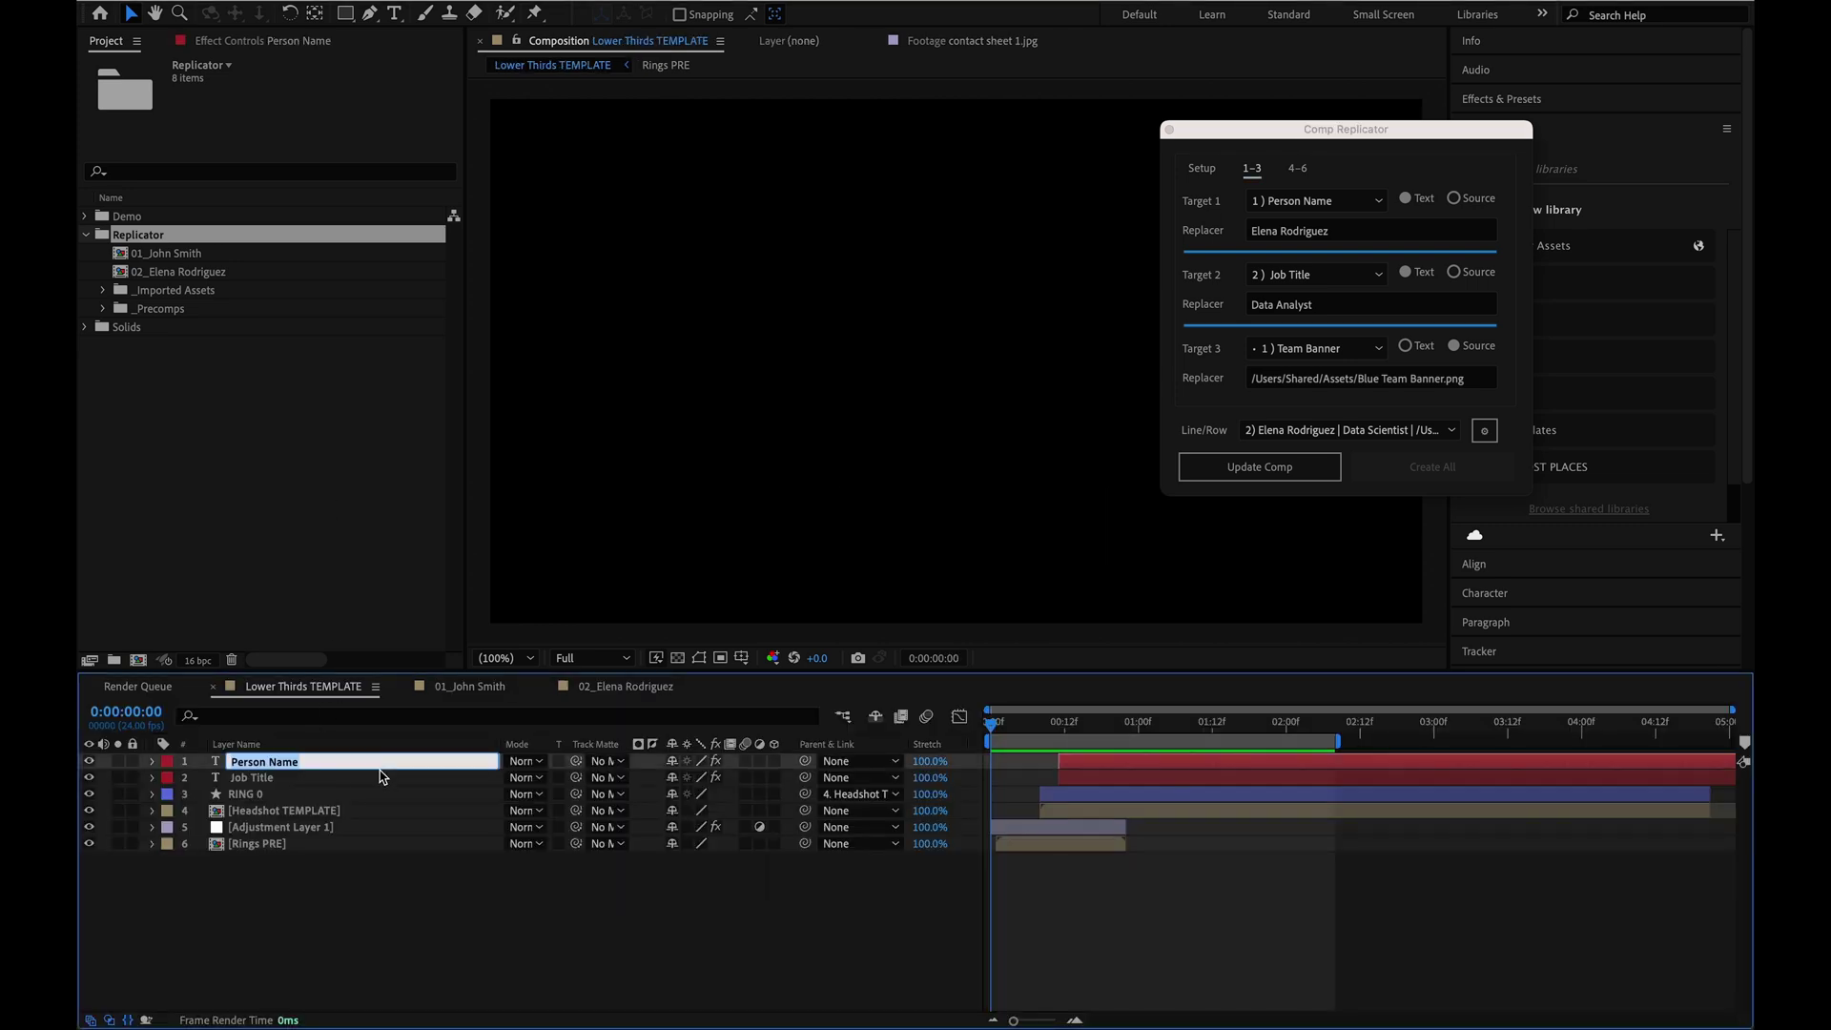
key("Left")
type("@#1")
key("Return")
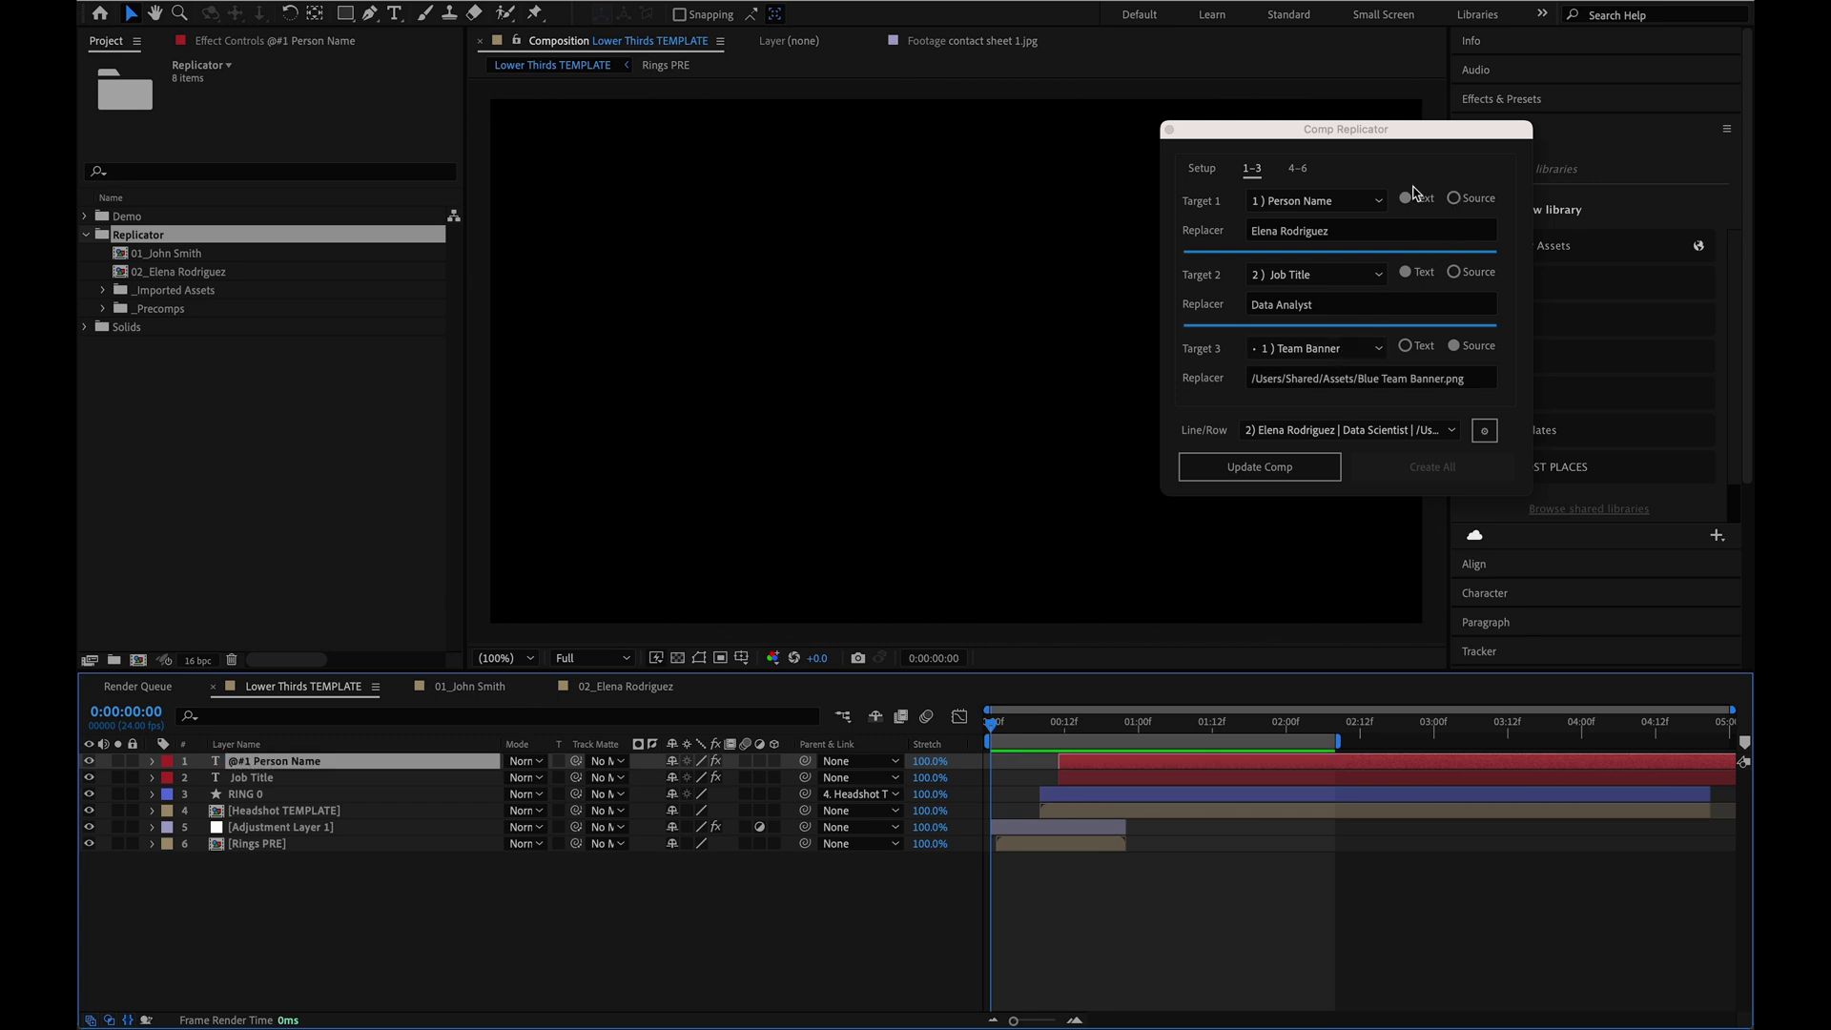
Step: Refresh the replicator's layers, check Target 1, and set the template comp to Lower Thirds TAGGED
left_click(1202, 168)
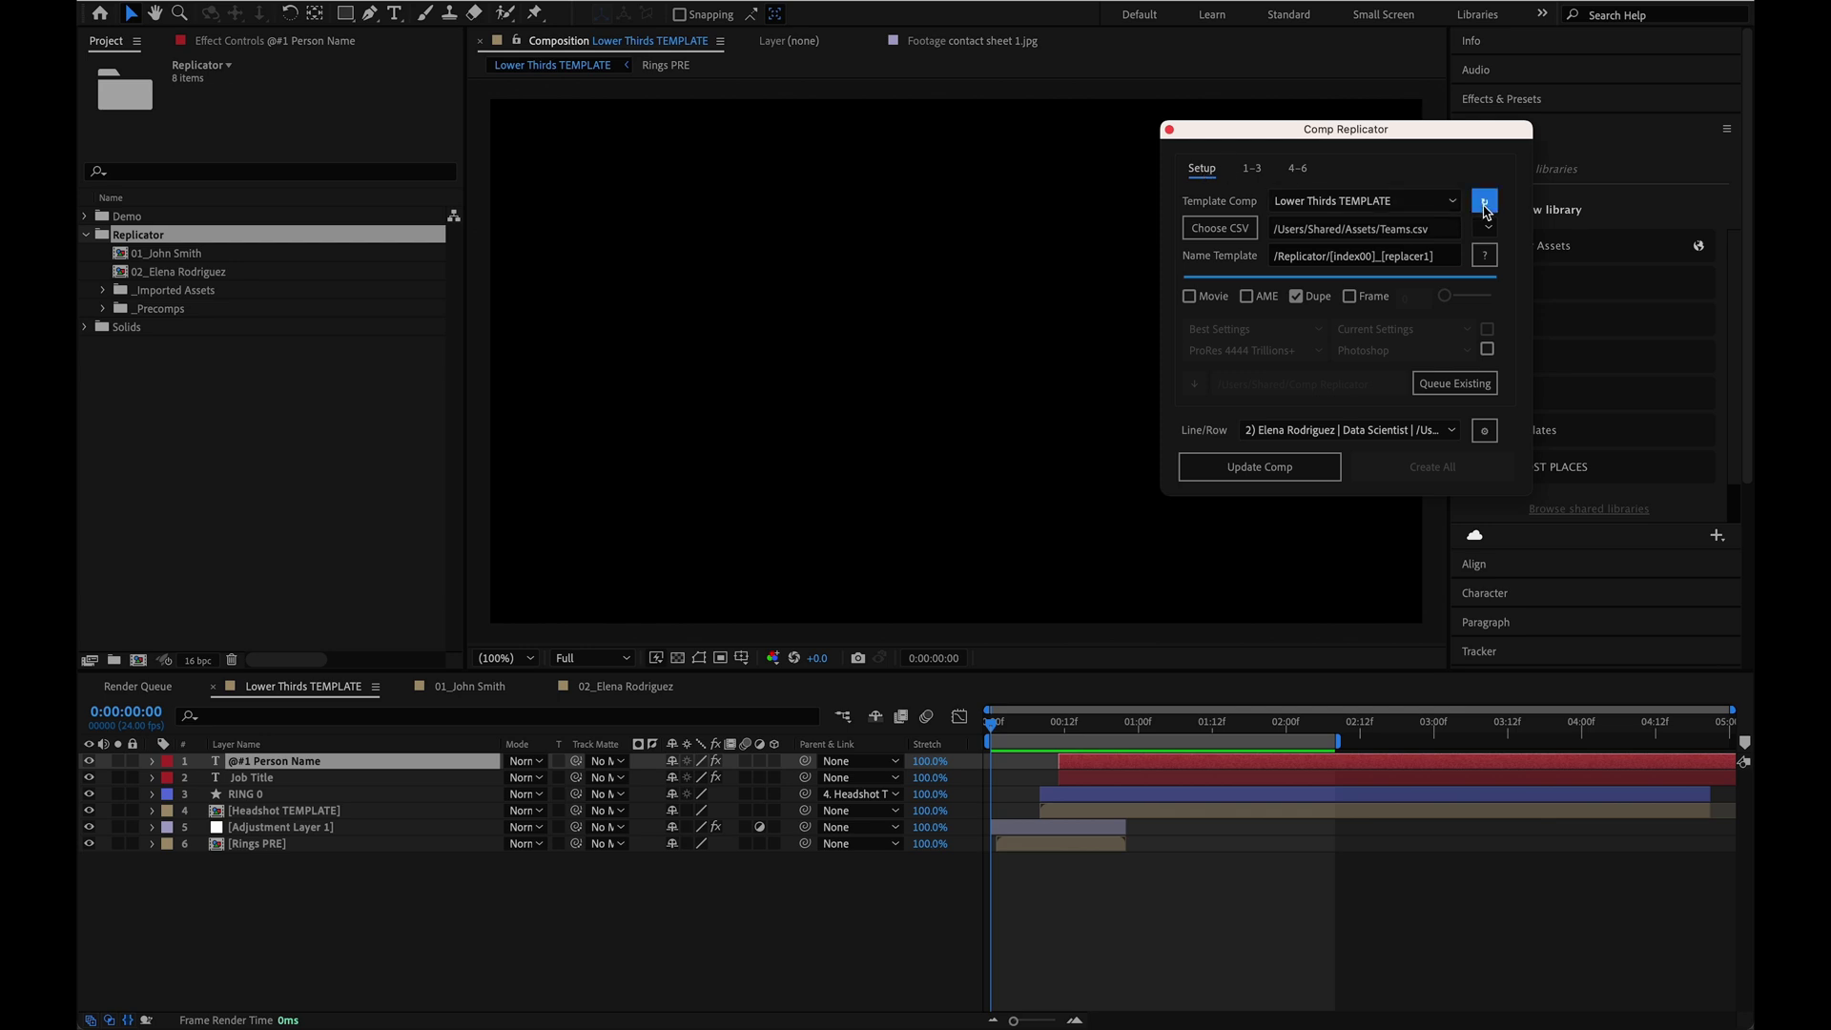
left_click(1483, 202)
left_click(1252, 170)
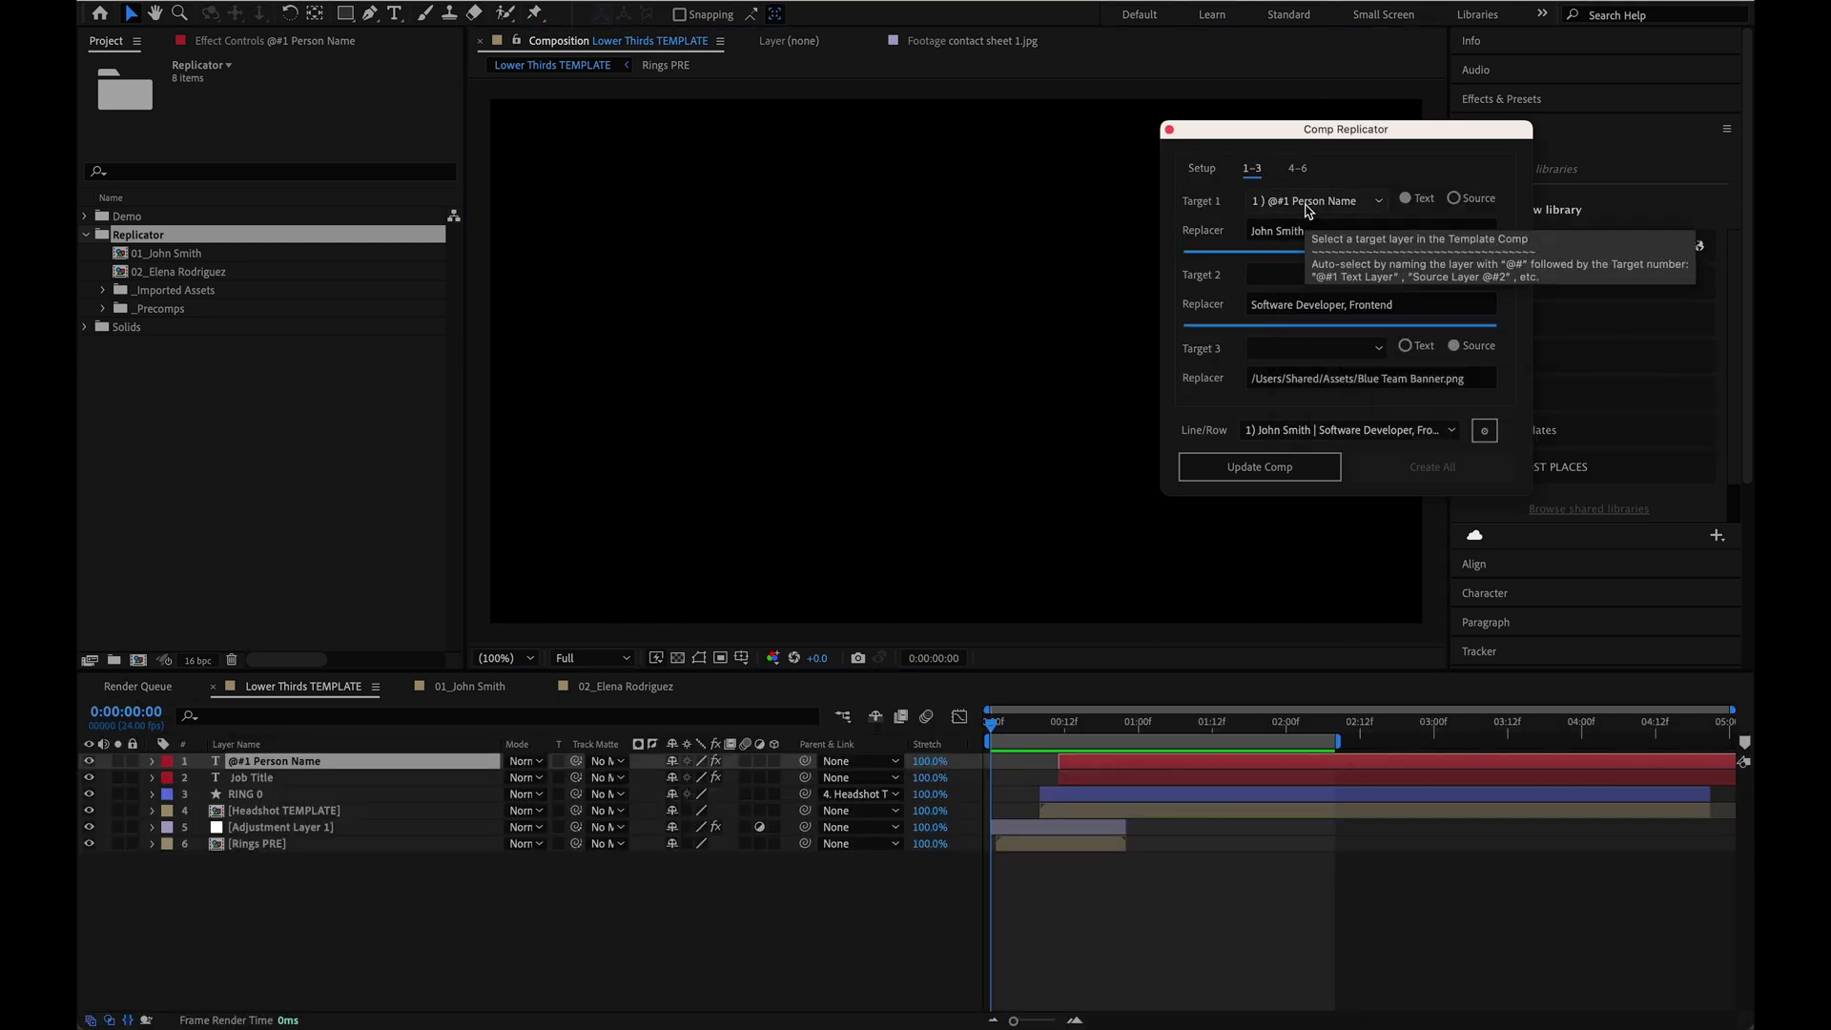
left_click(1259, 202)
left_click(1306, 204)
left_click(1200, 168)
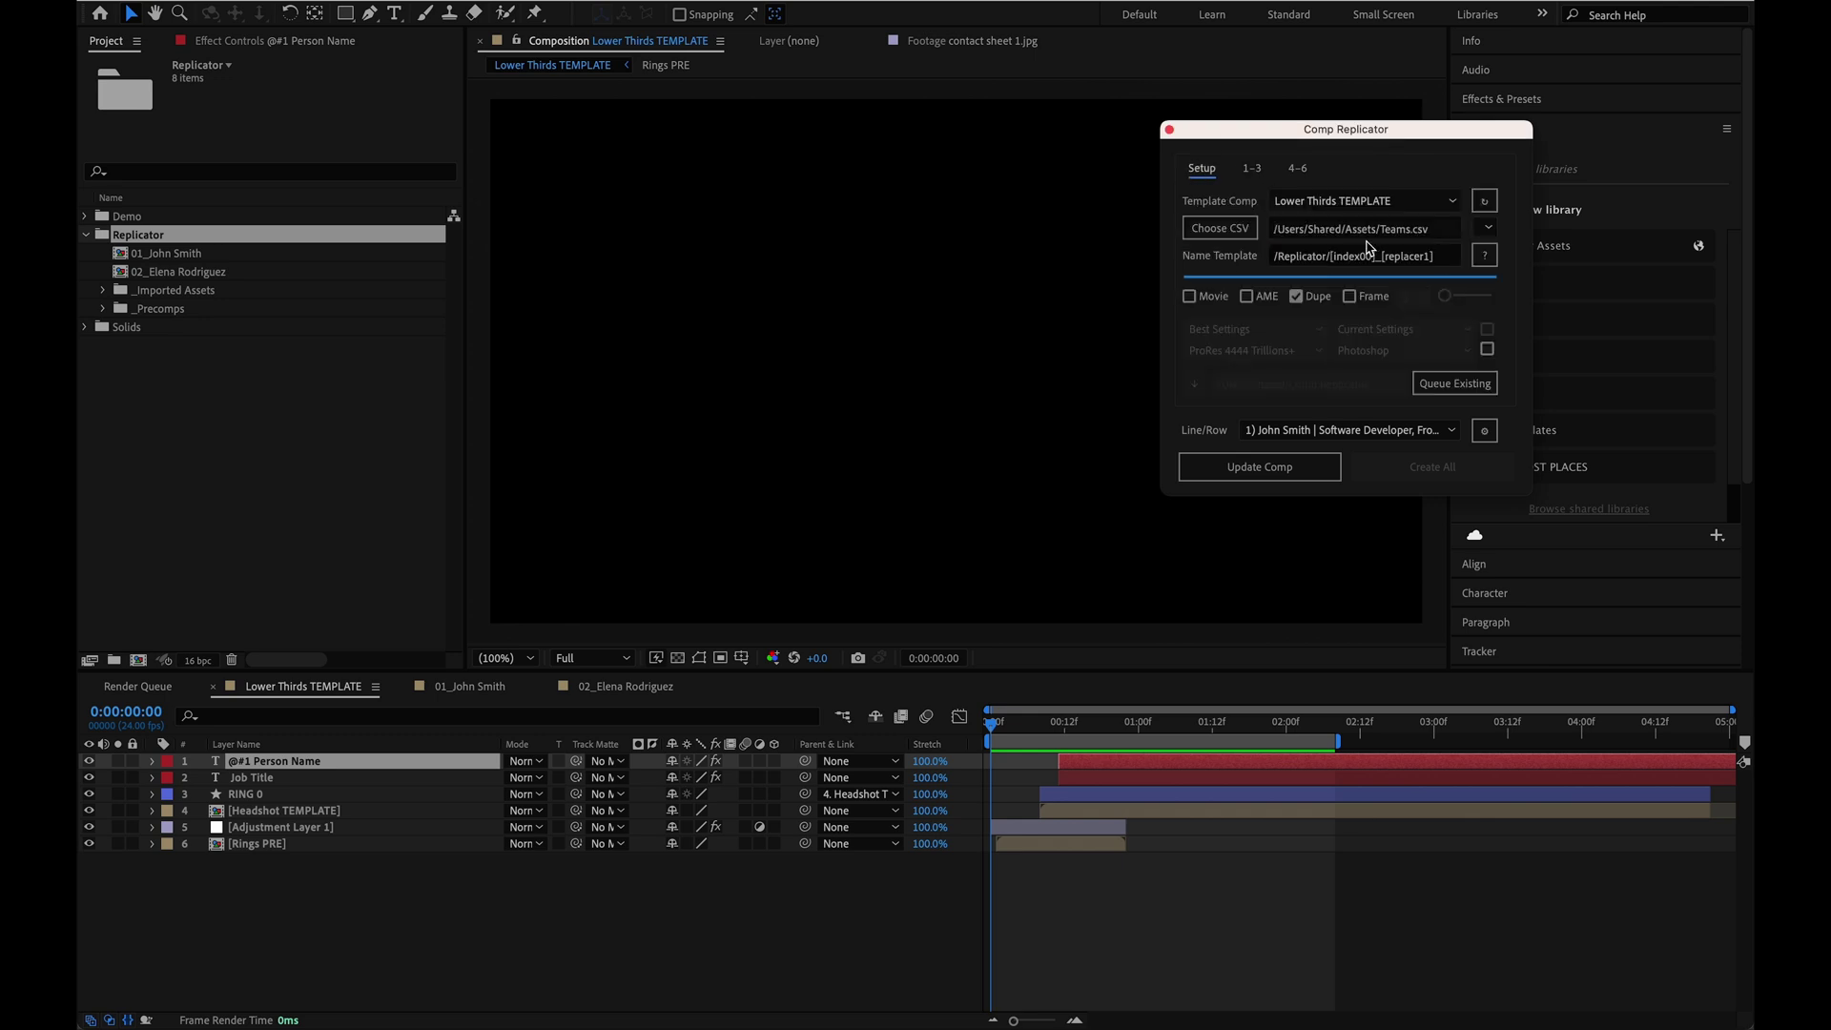
left_click(1383, 203)
left_click(1351, 495)
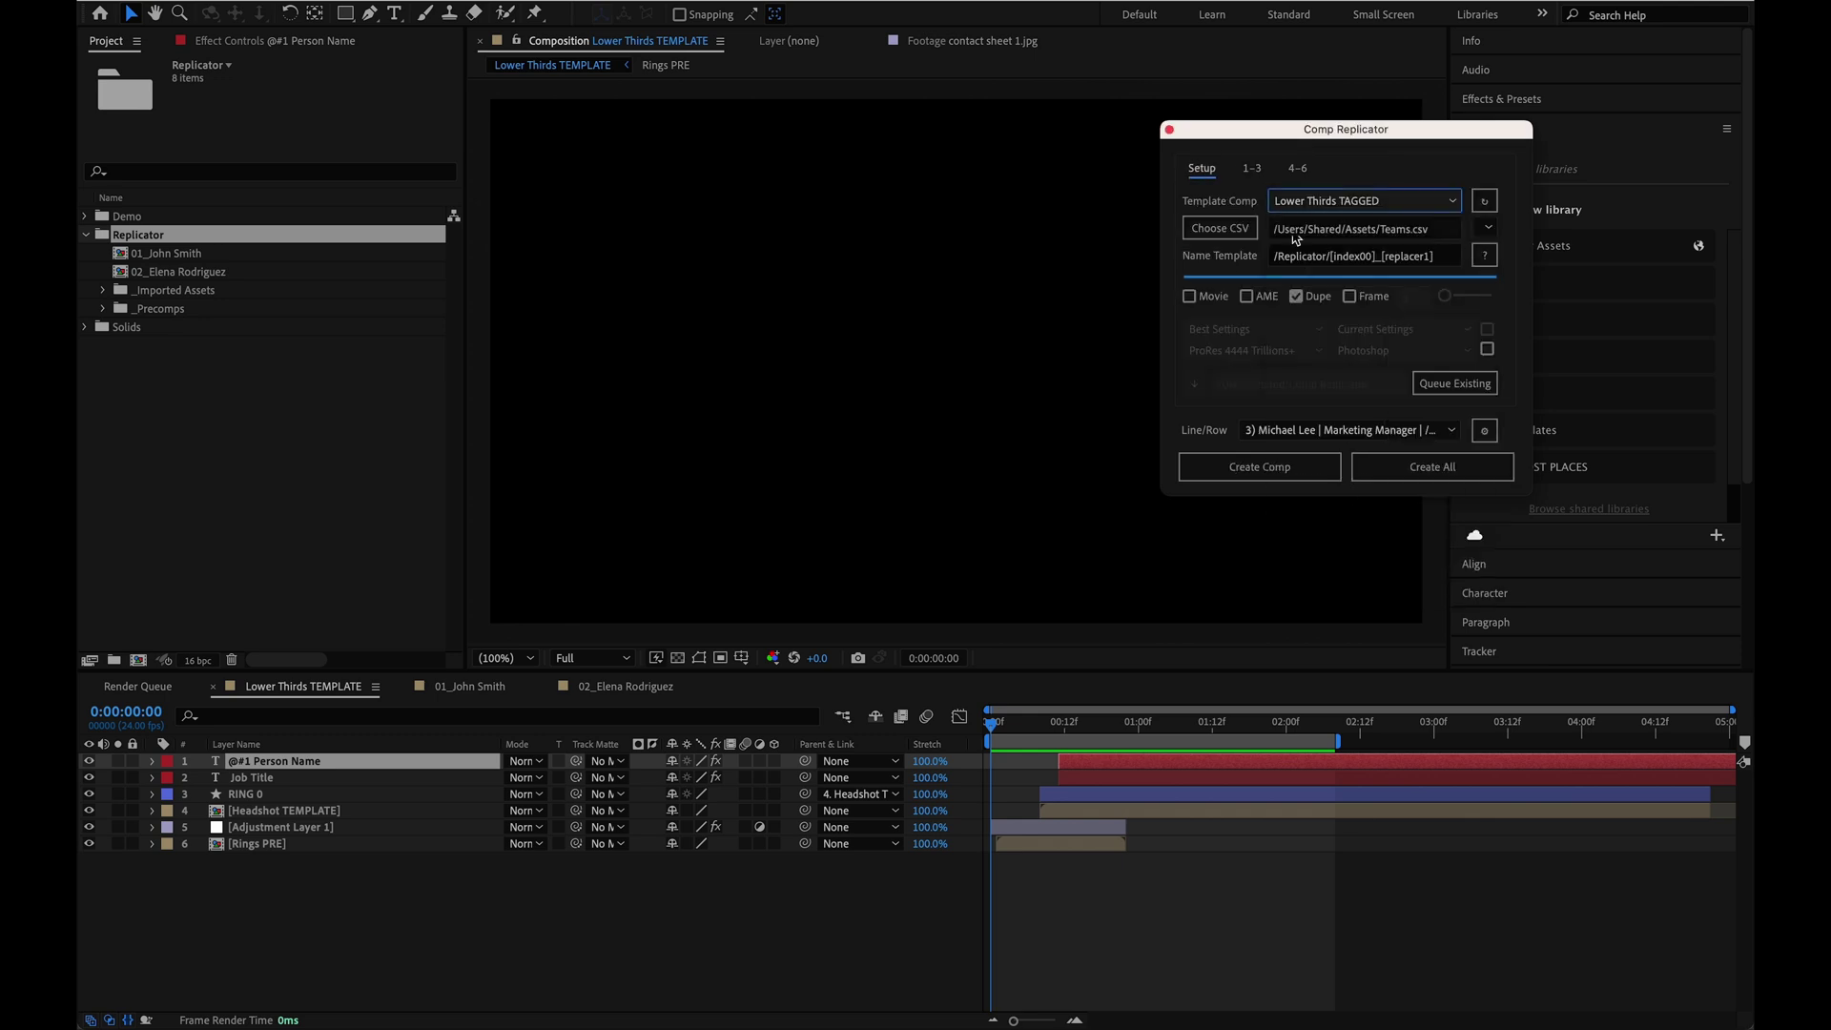
Step: Review the auto-detected targets on the 1–3 and 4–6 tabs, then return to Setup
left_click(1254, 174)
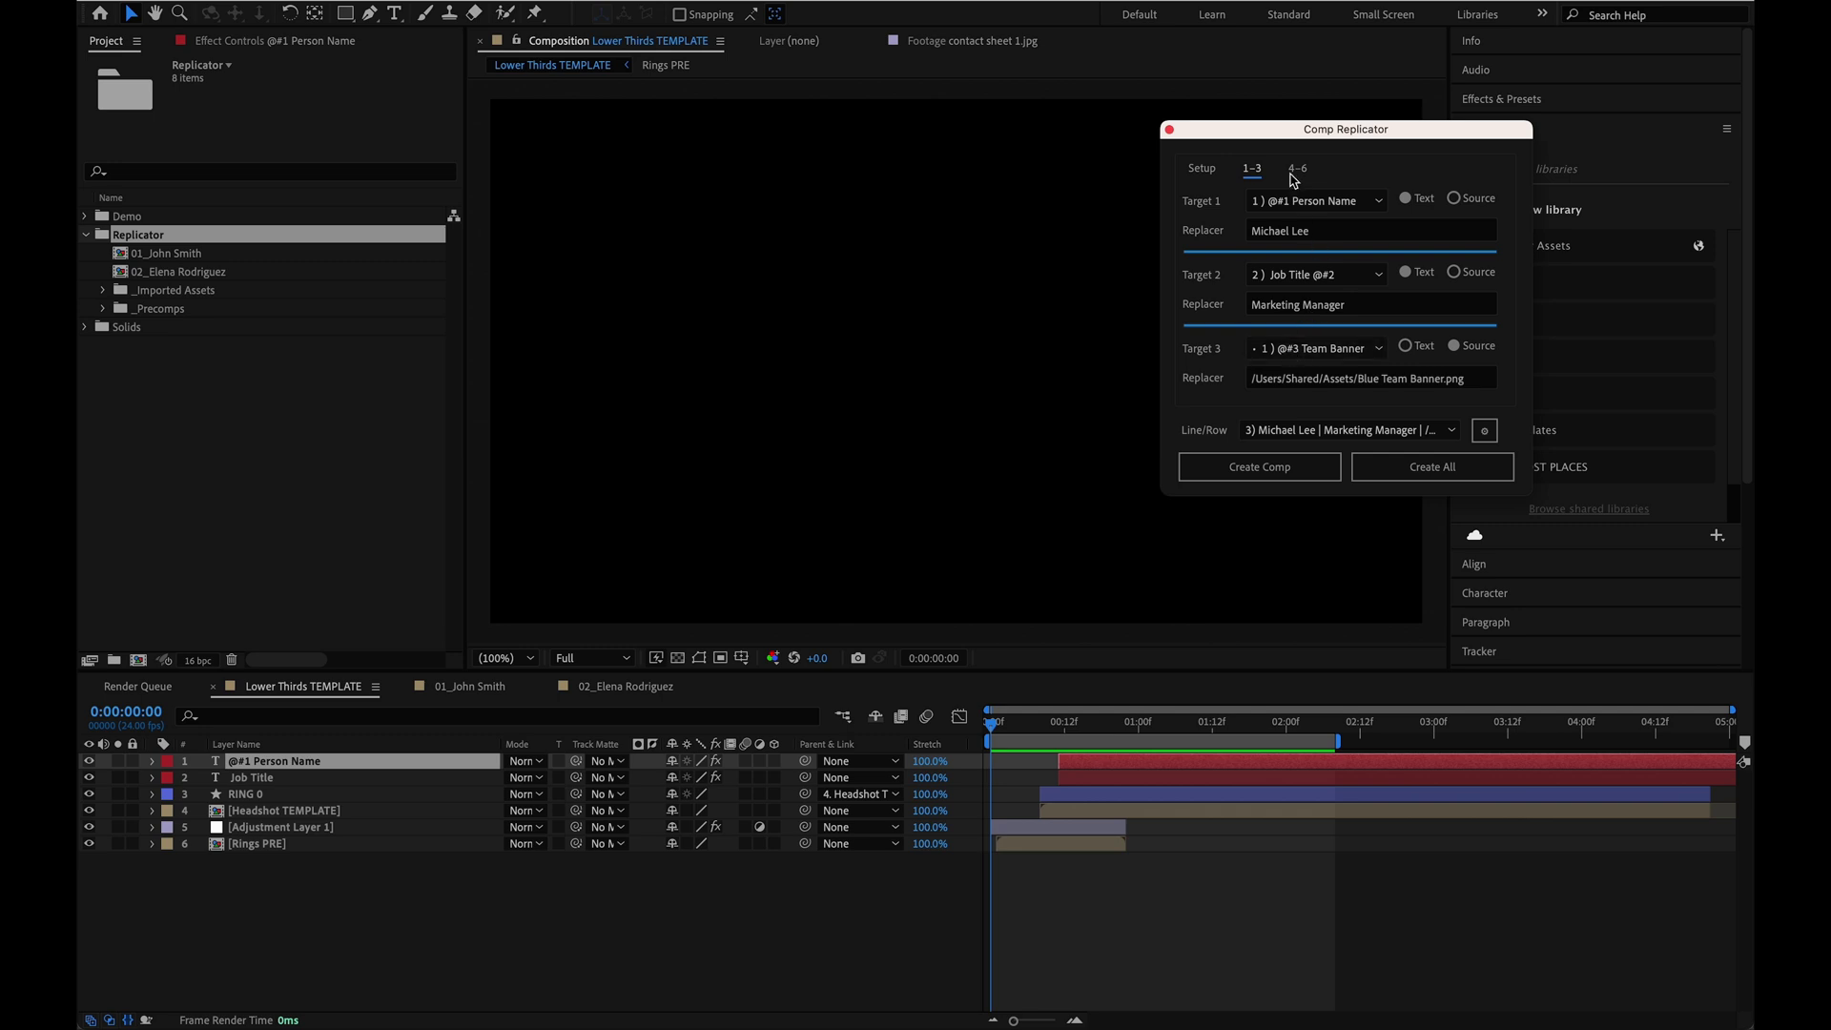
left_click(1293, 174)
left_click(1249, 164)
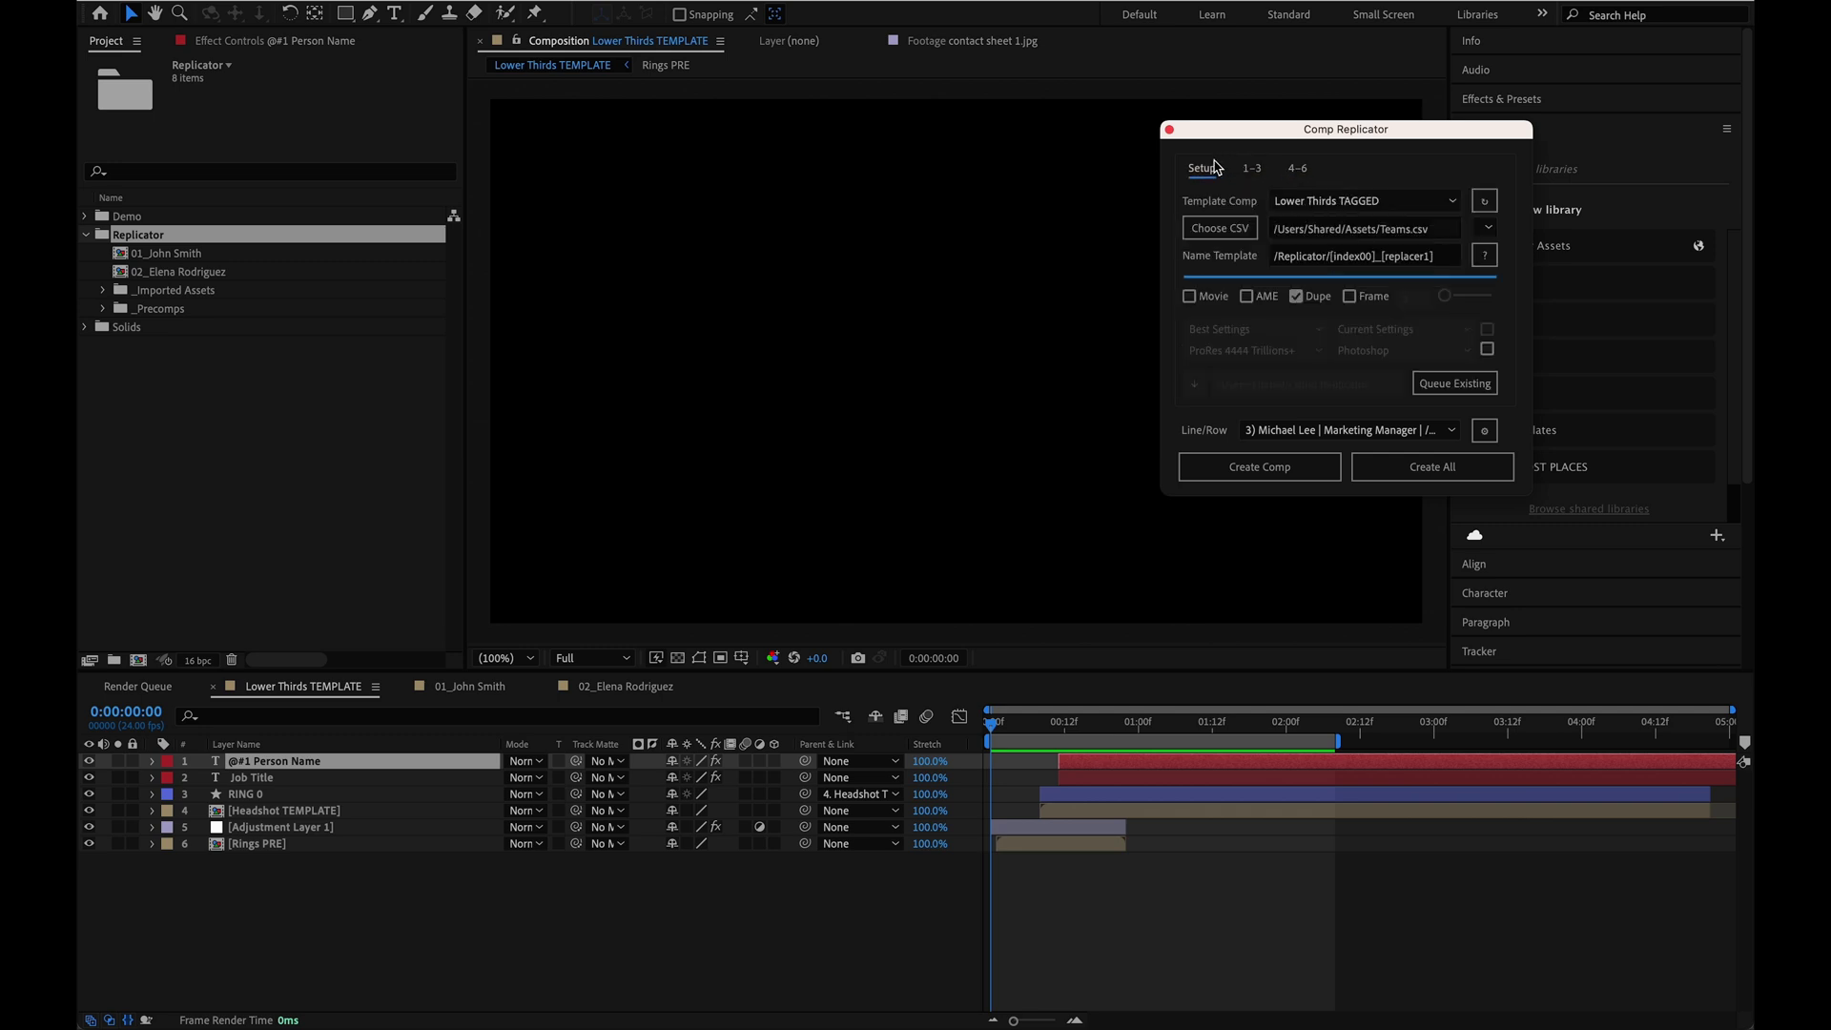
Step: Keep CSV row 3 selected and create comps for all remaining rows, 03 through 09
left_click(1344, 430)
left_click(1336, 433)
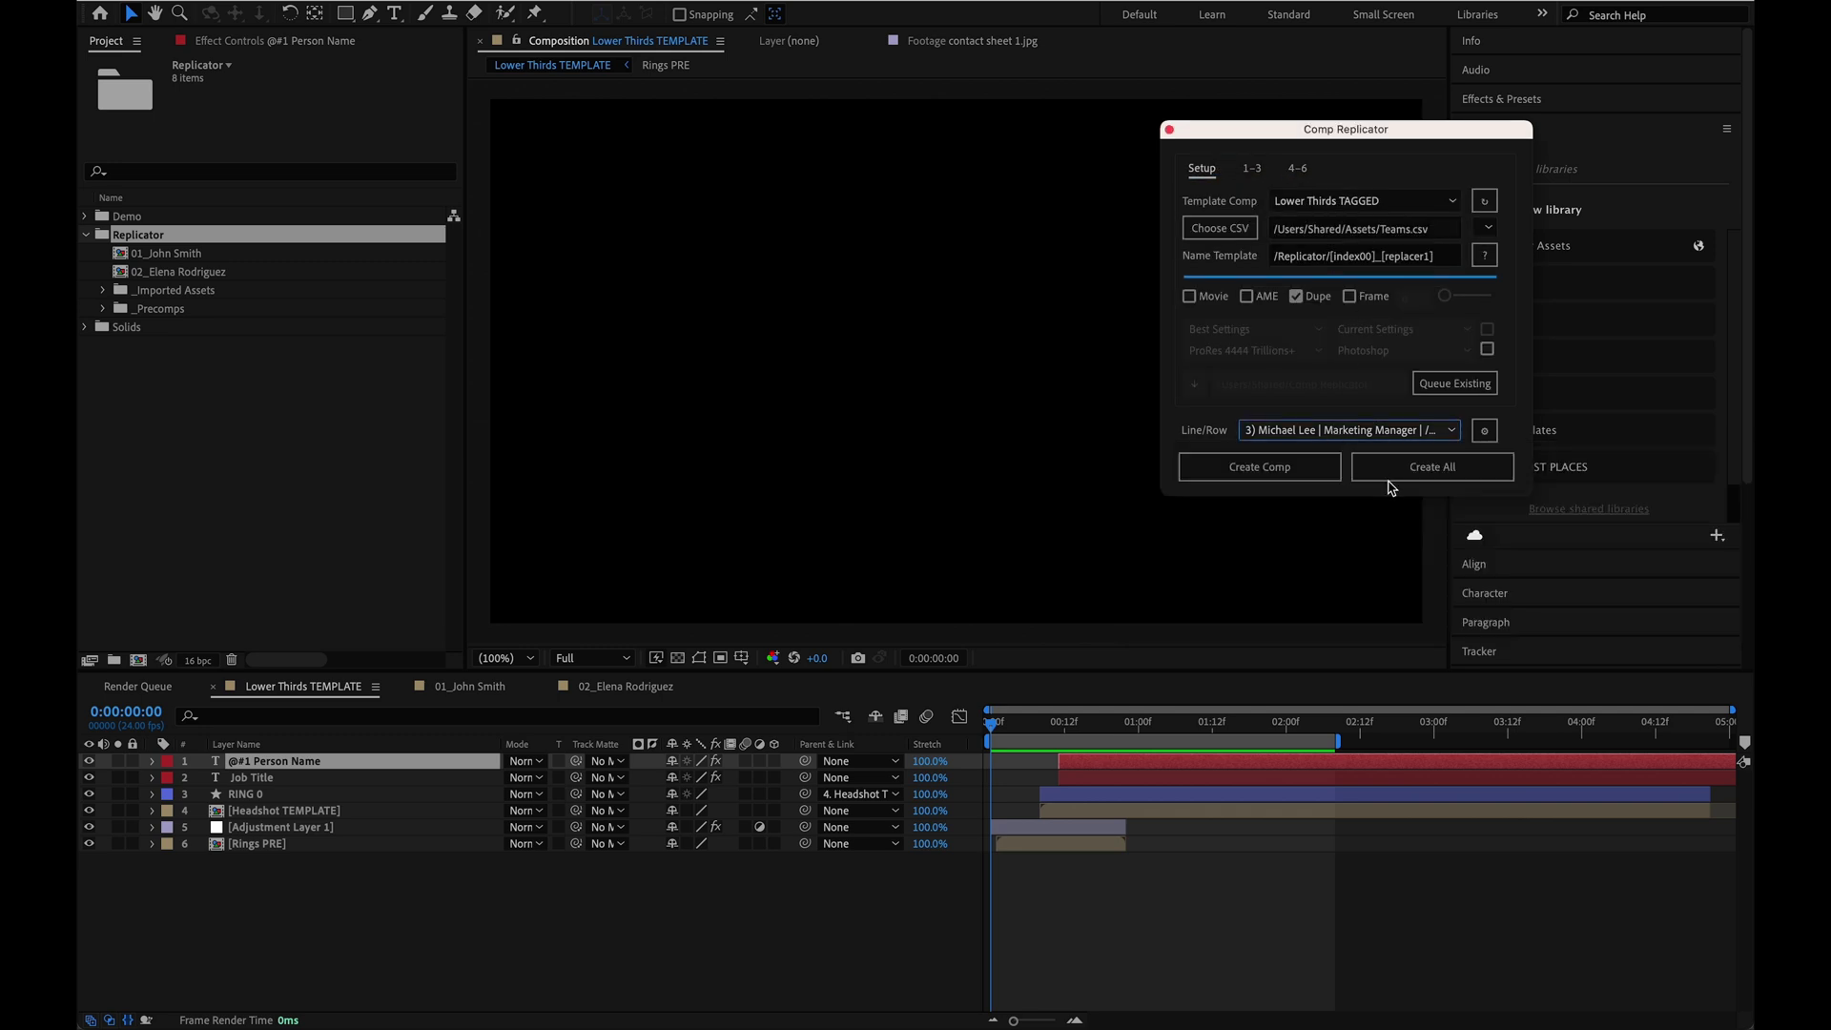
left_click(1438, 471)
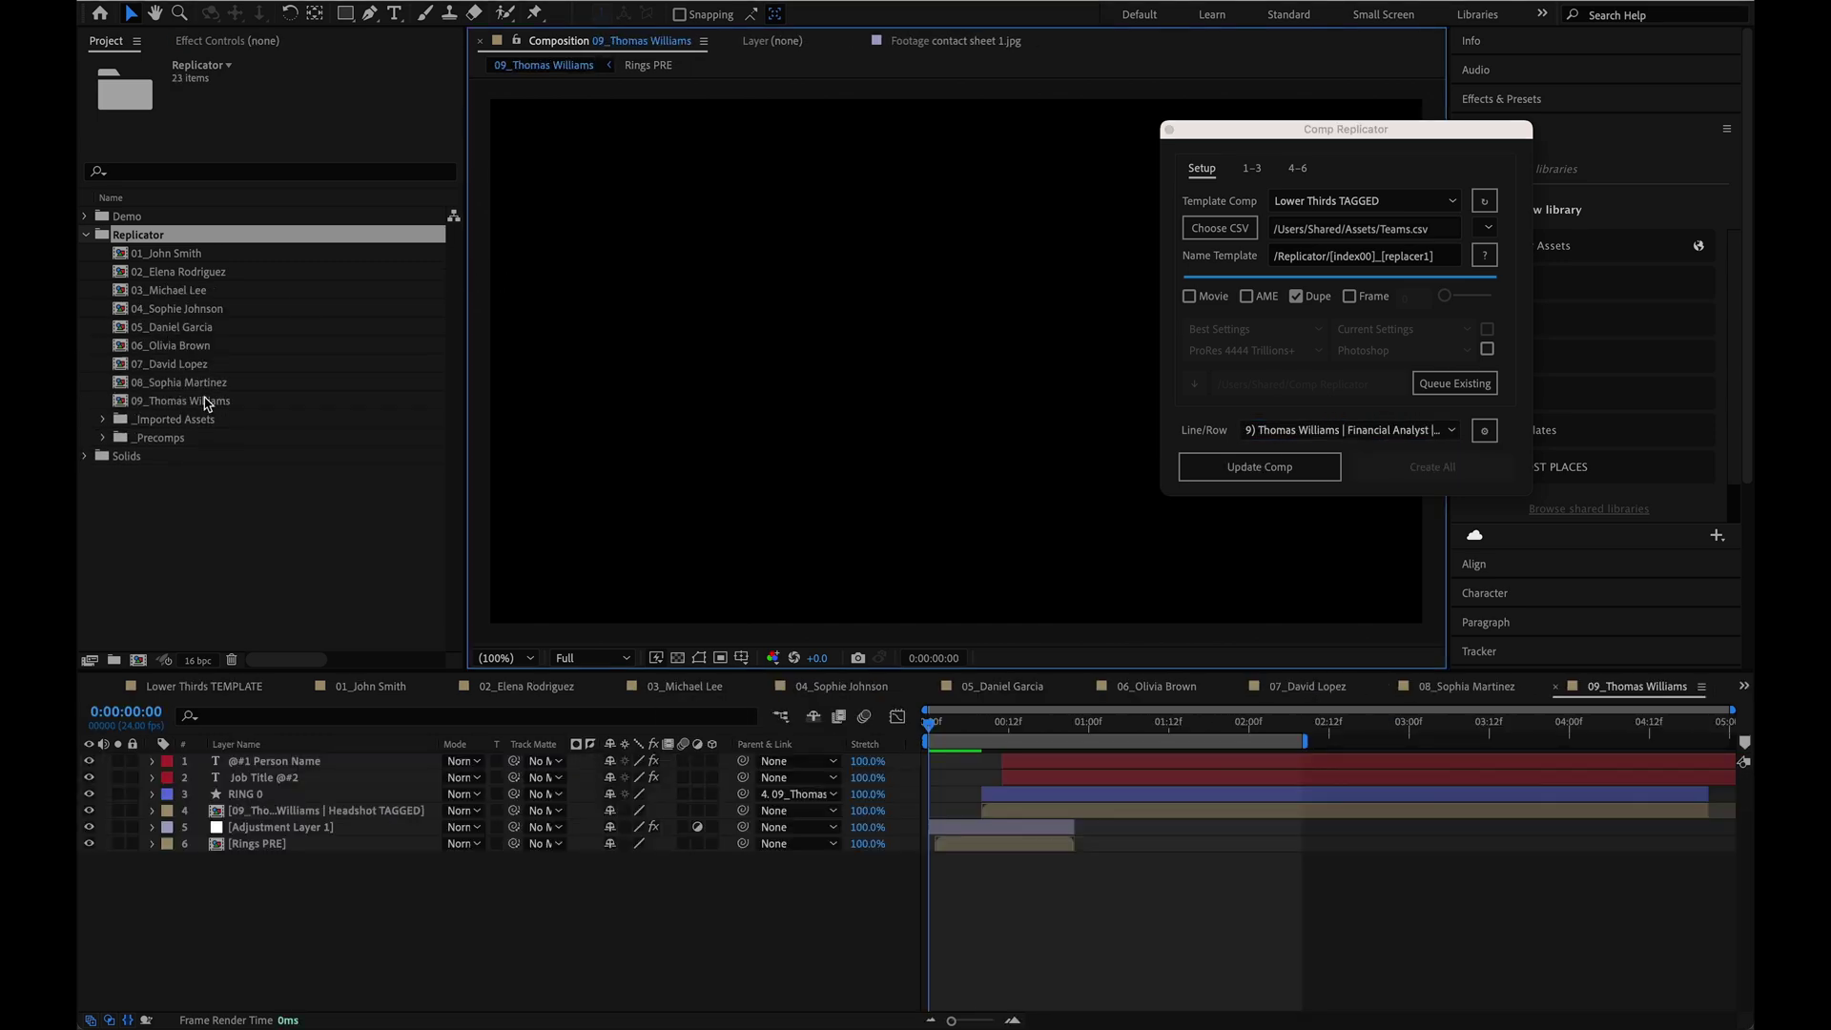
Step: Select the first replicated comp and step through the team banner images in _Imported Assets
left_click(187, 255)
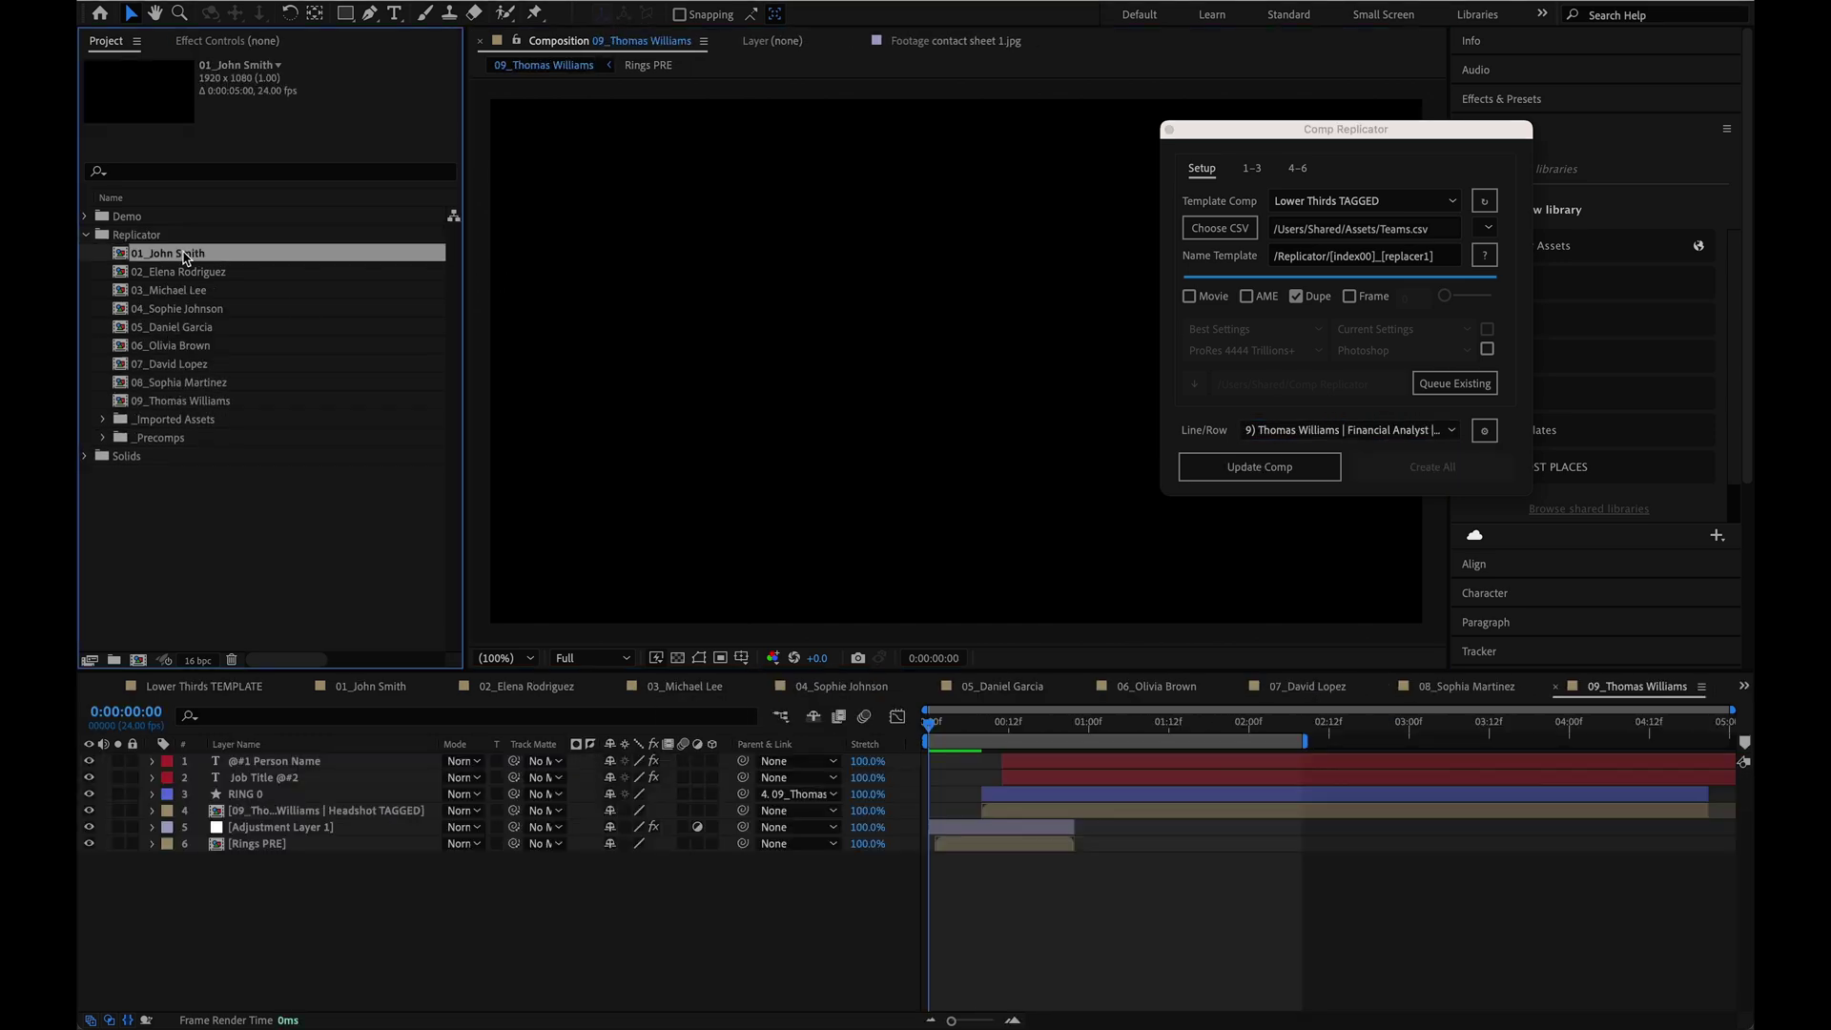
double_click(187, 421)
key("Down")
key("Down")
key("Down")
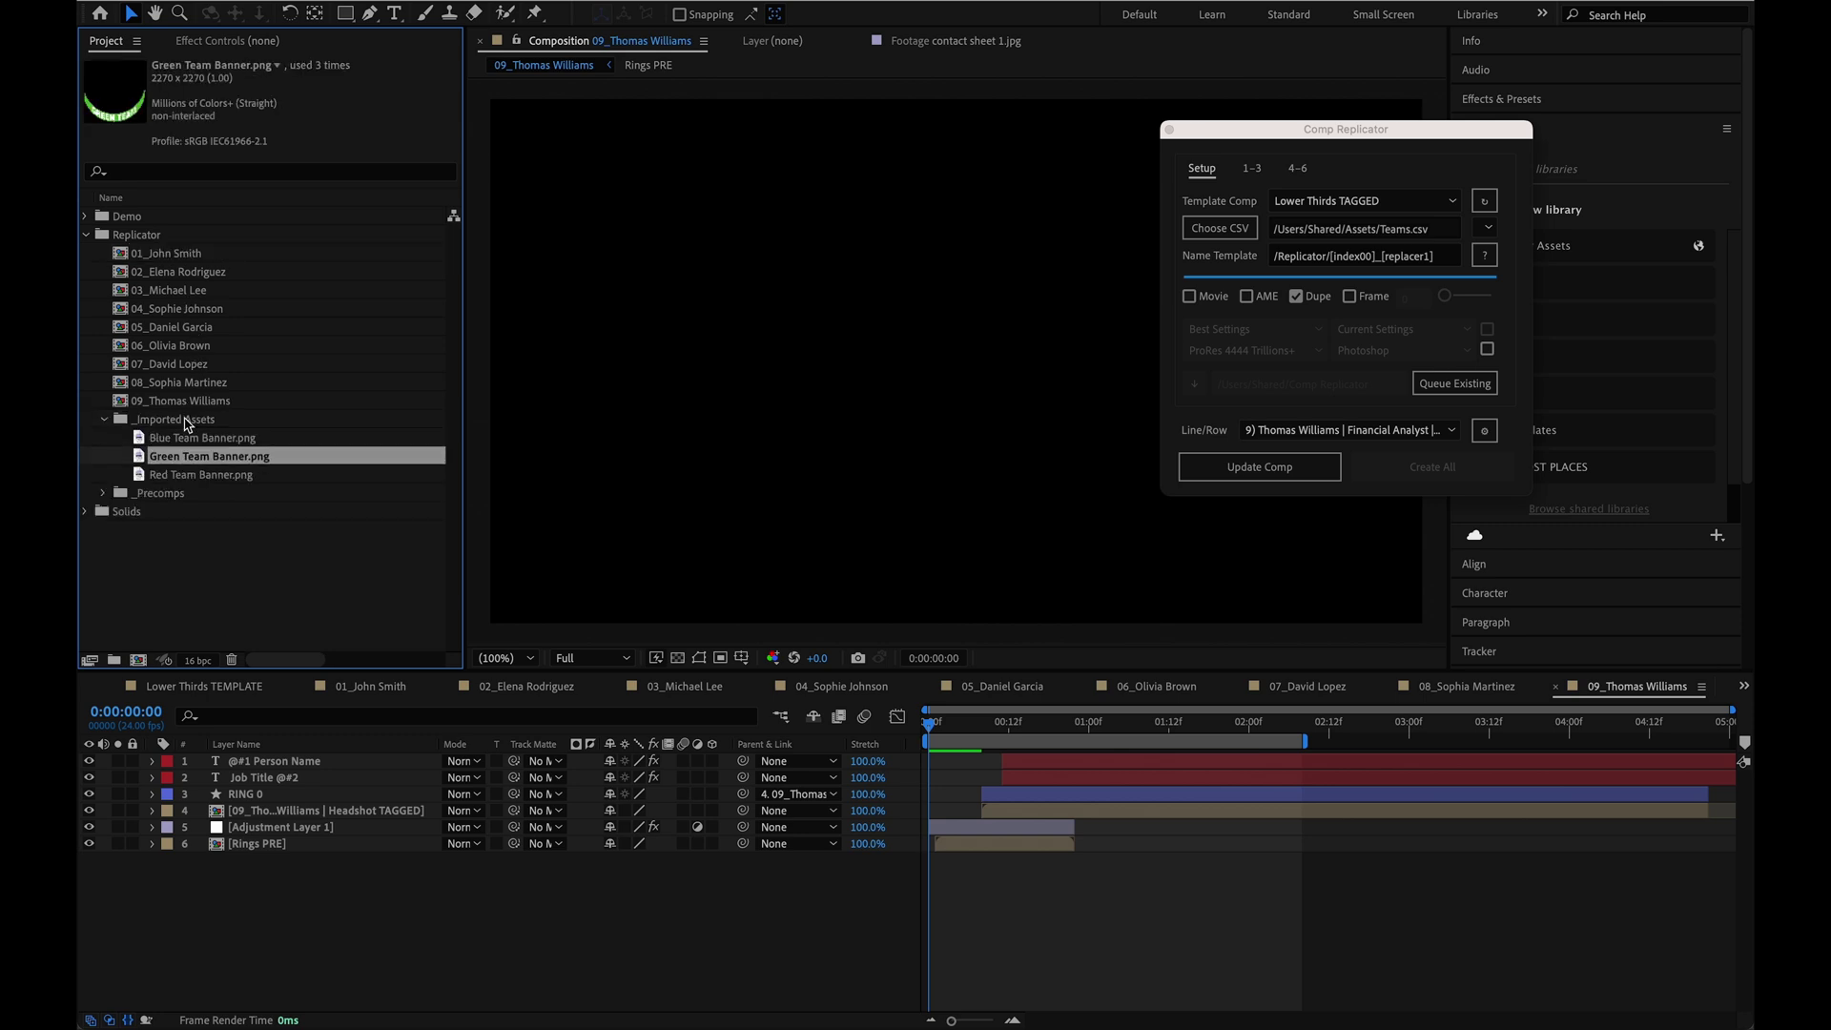
key("Down")
key("Up")
key("Up")
key("Up")
key("Up")
key("Down")
key("Down")
key("Down")
key("Down")
Step: Expand _Precomps, inspect two headshot precomps, then collapse the folder
key("Right")
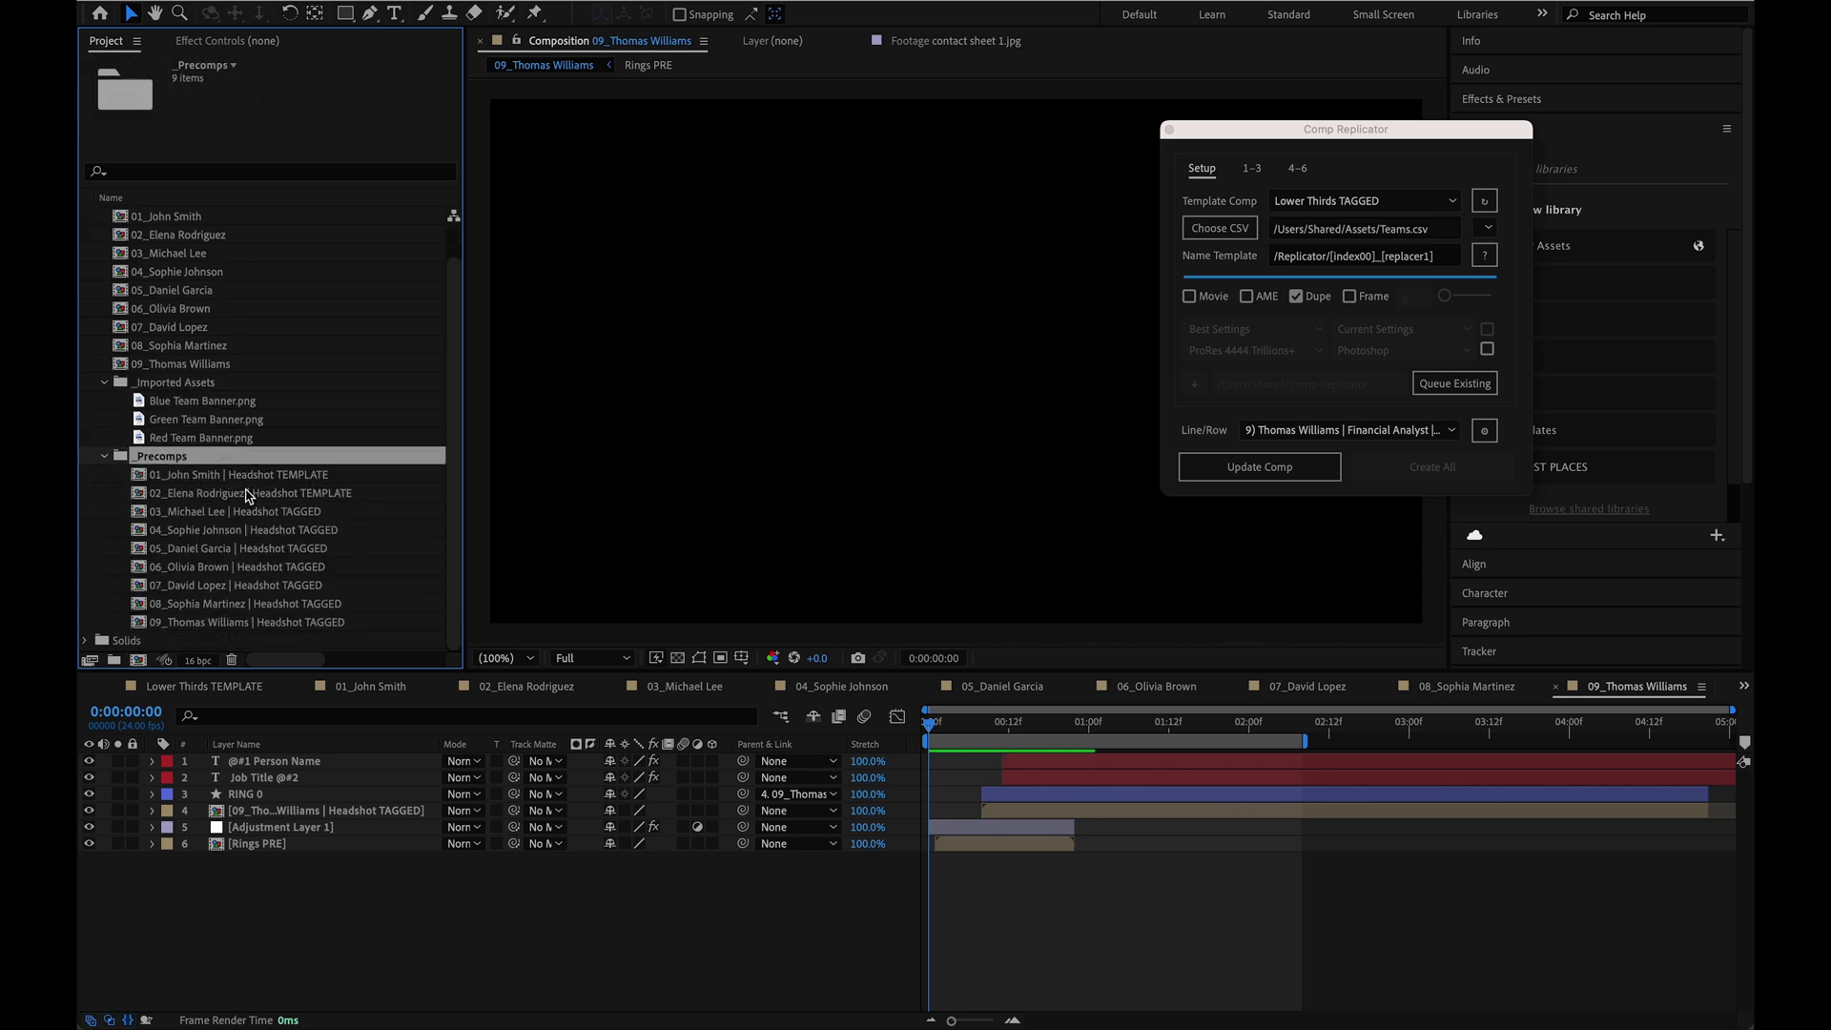
left_click(262, 474)
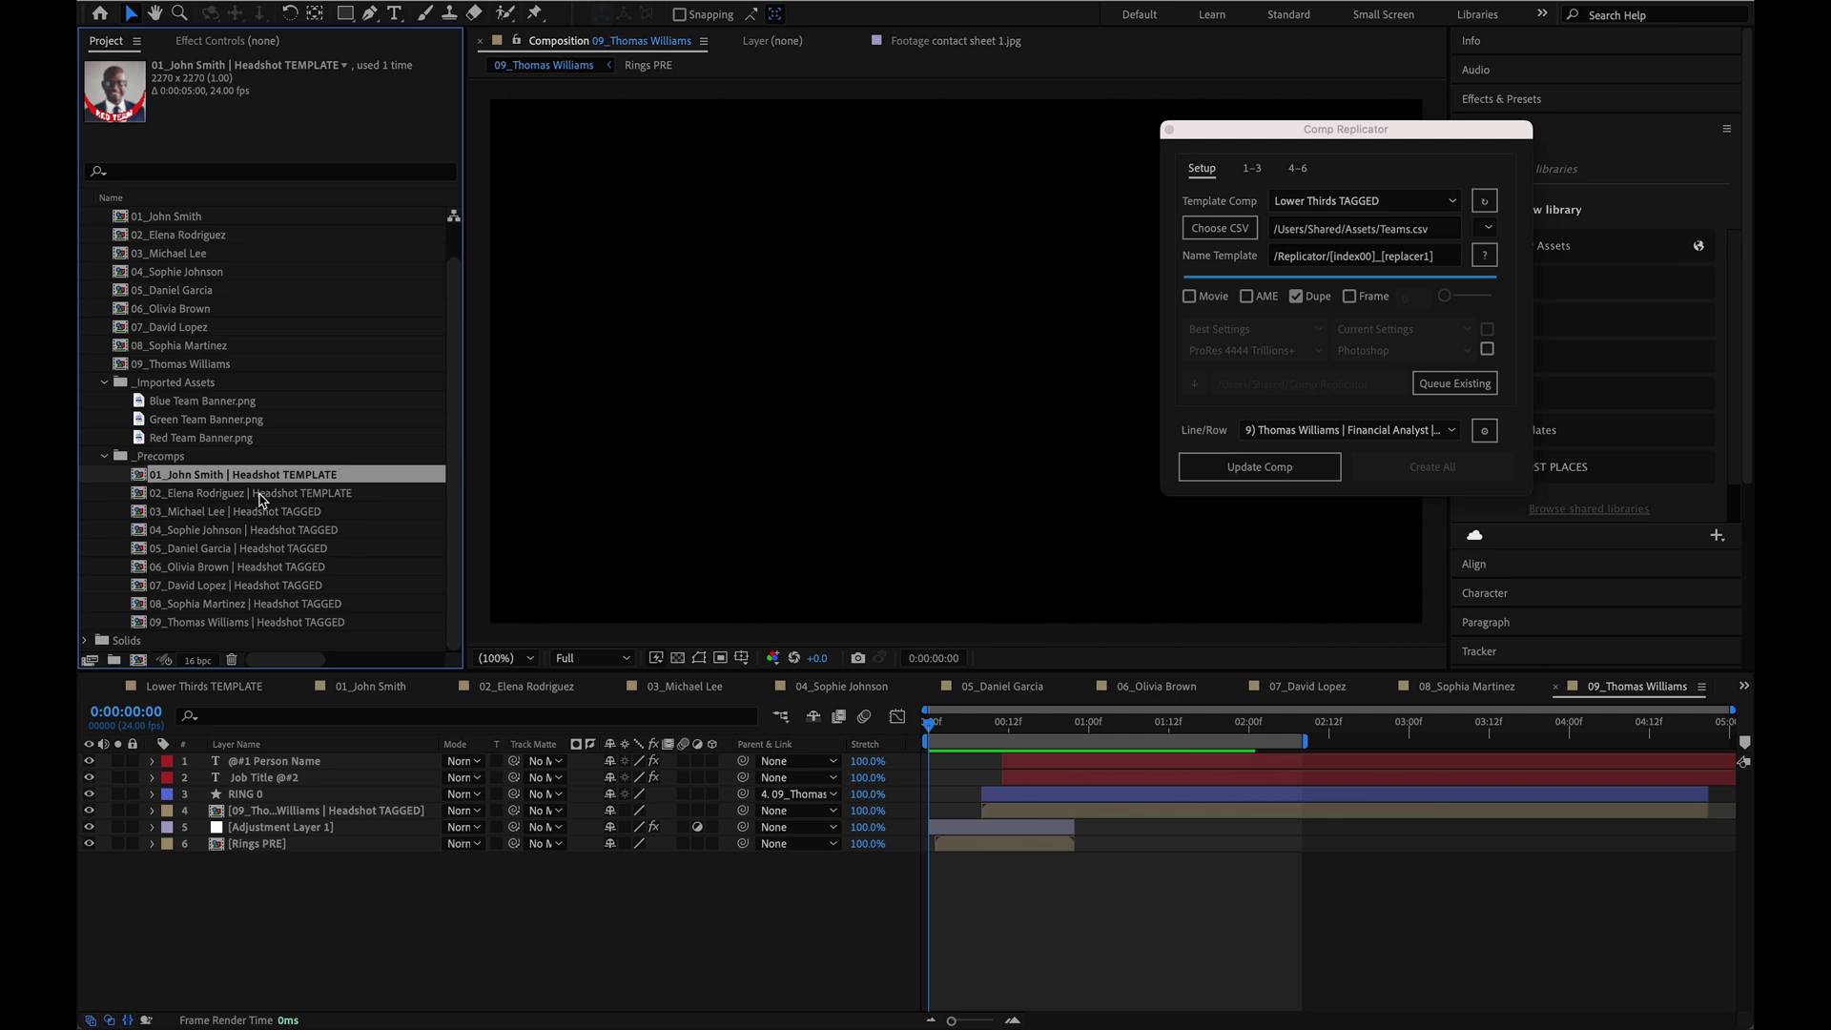
left_click(262, 492)
key("Left")
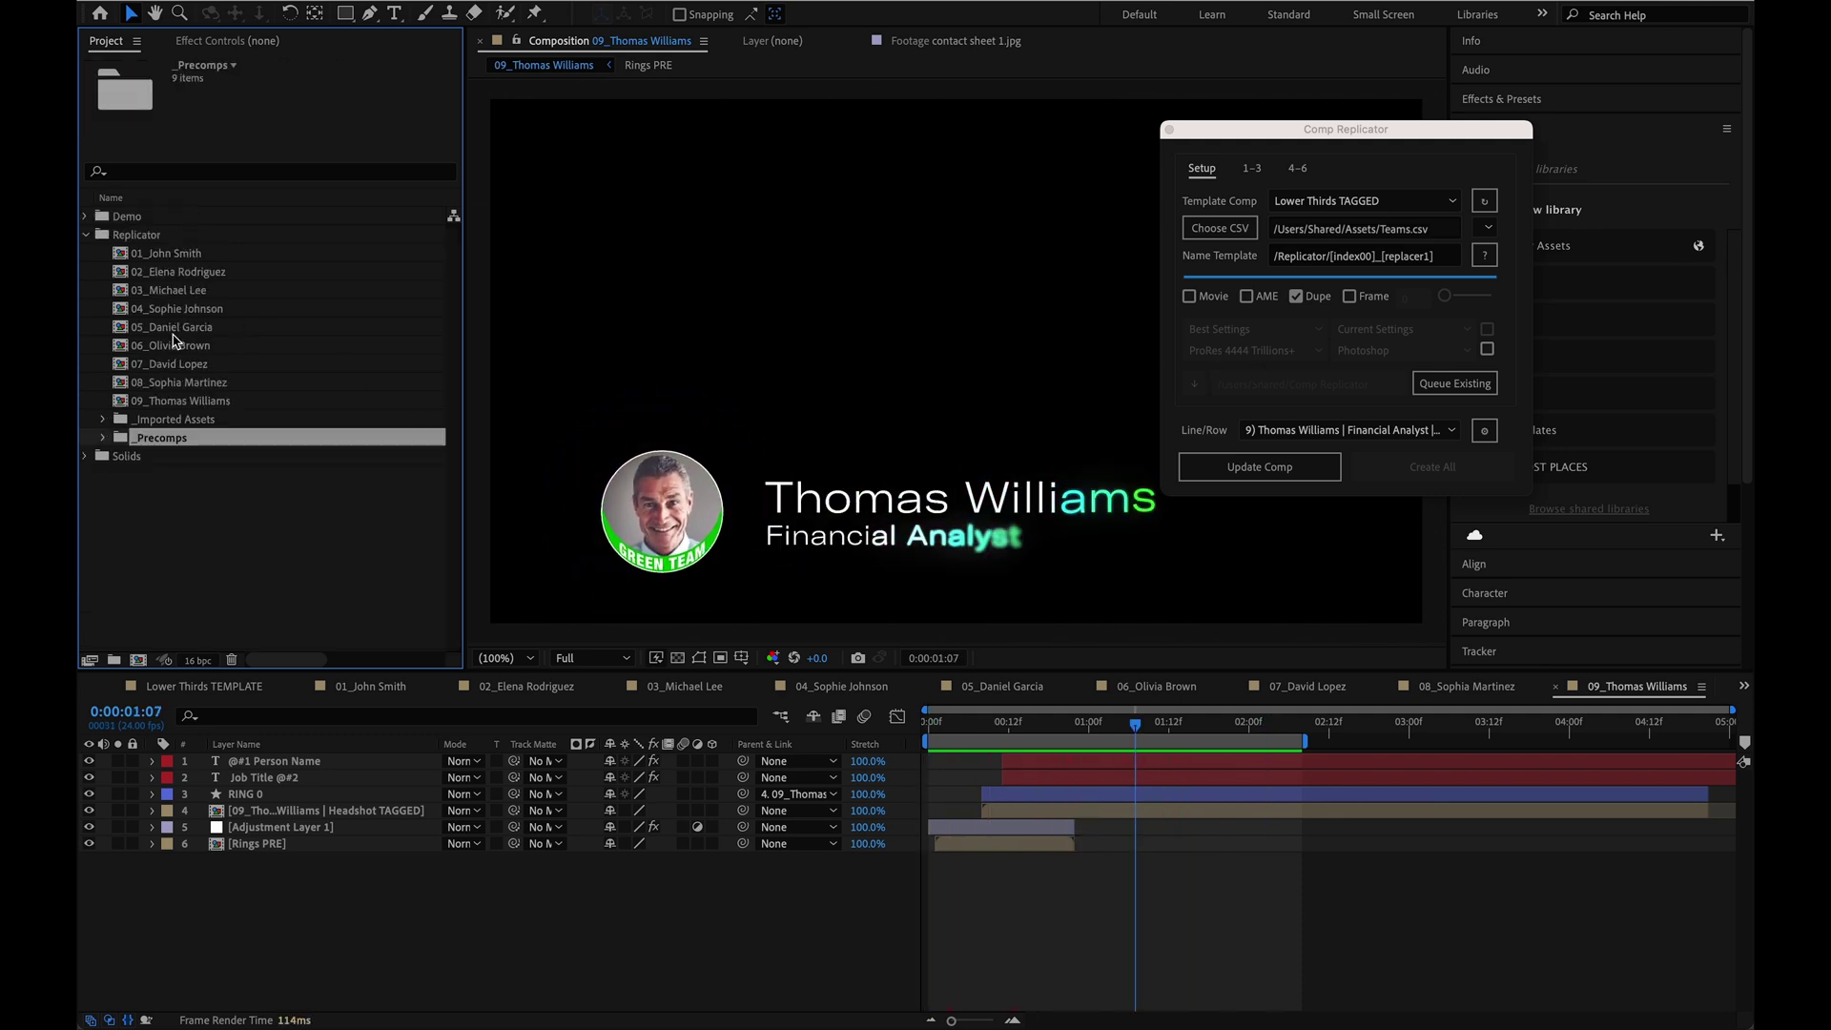
Step: Switch output from Dupe to Frame and queue the existing replicated comps as PSD renders
left_click(1313, 299)
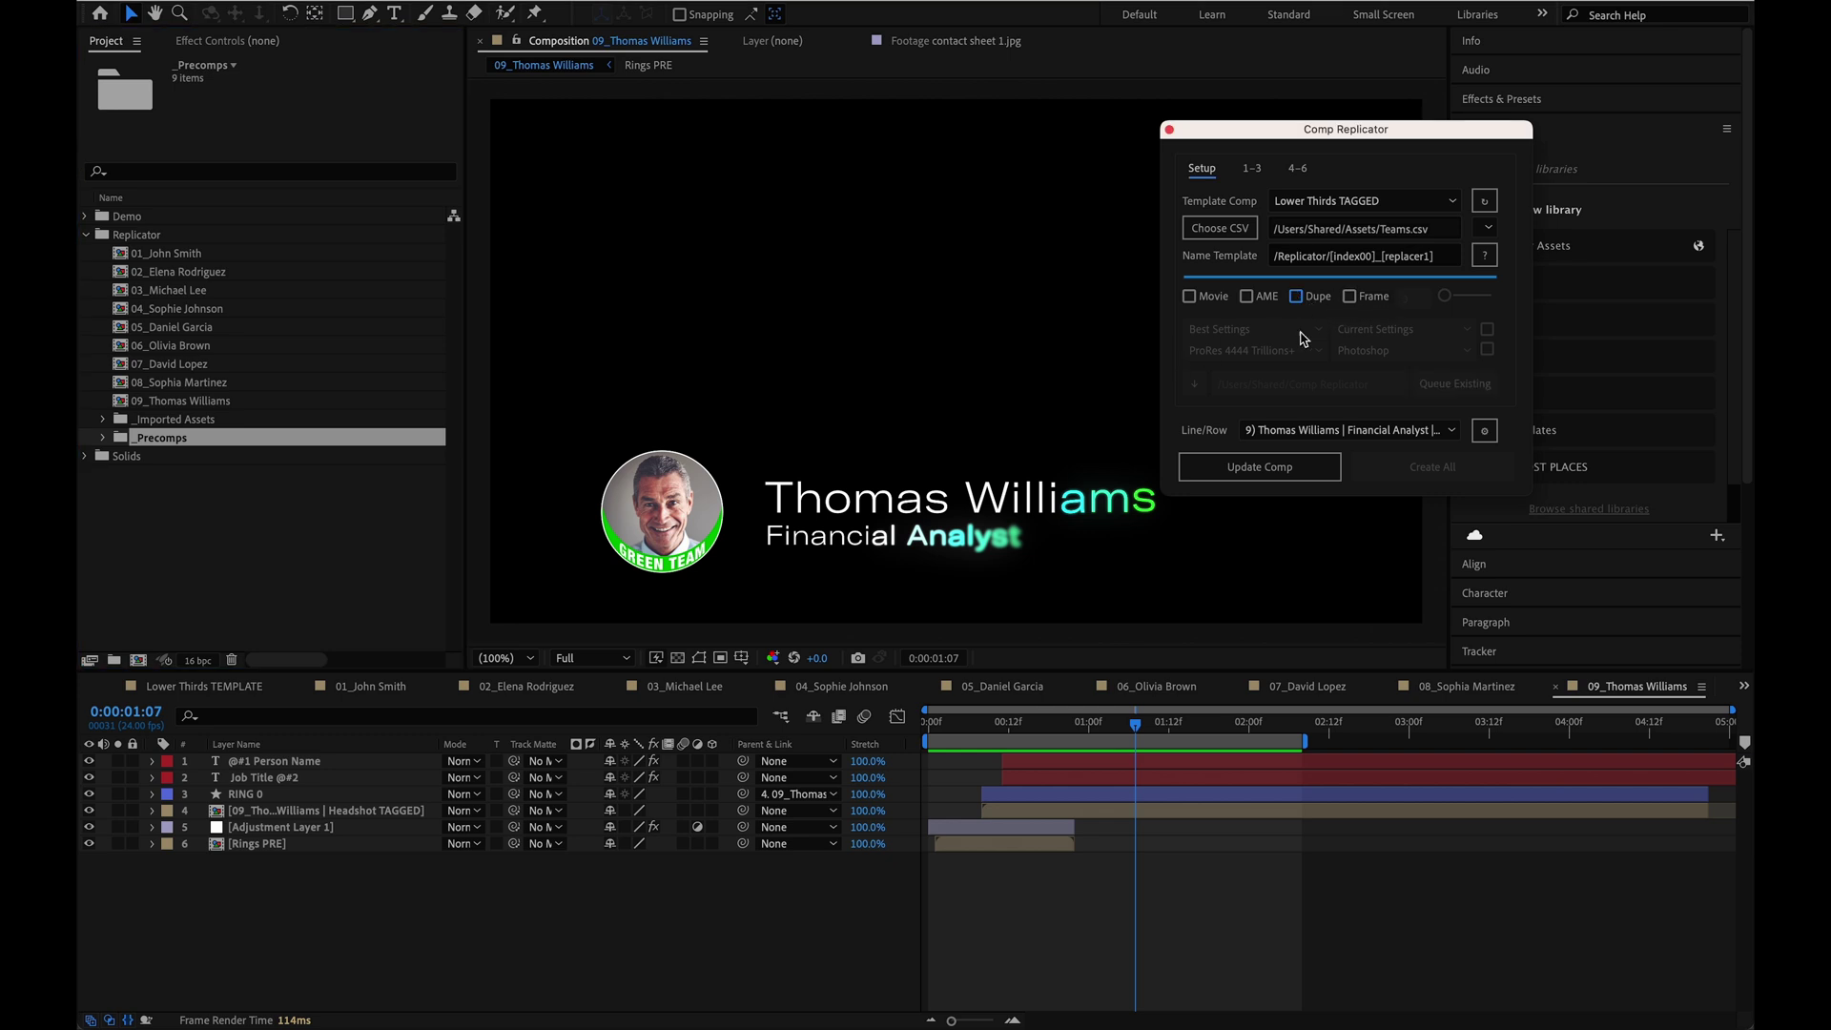
left_click(1349, 296)
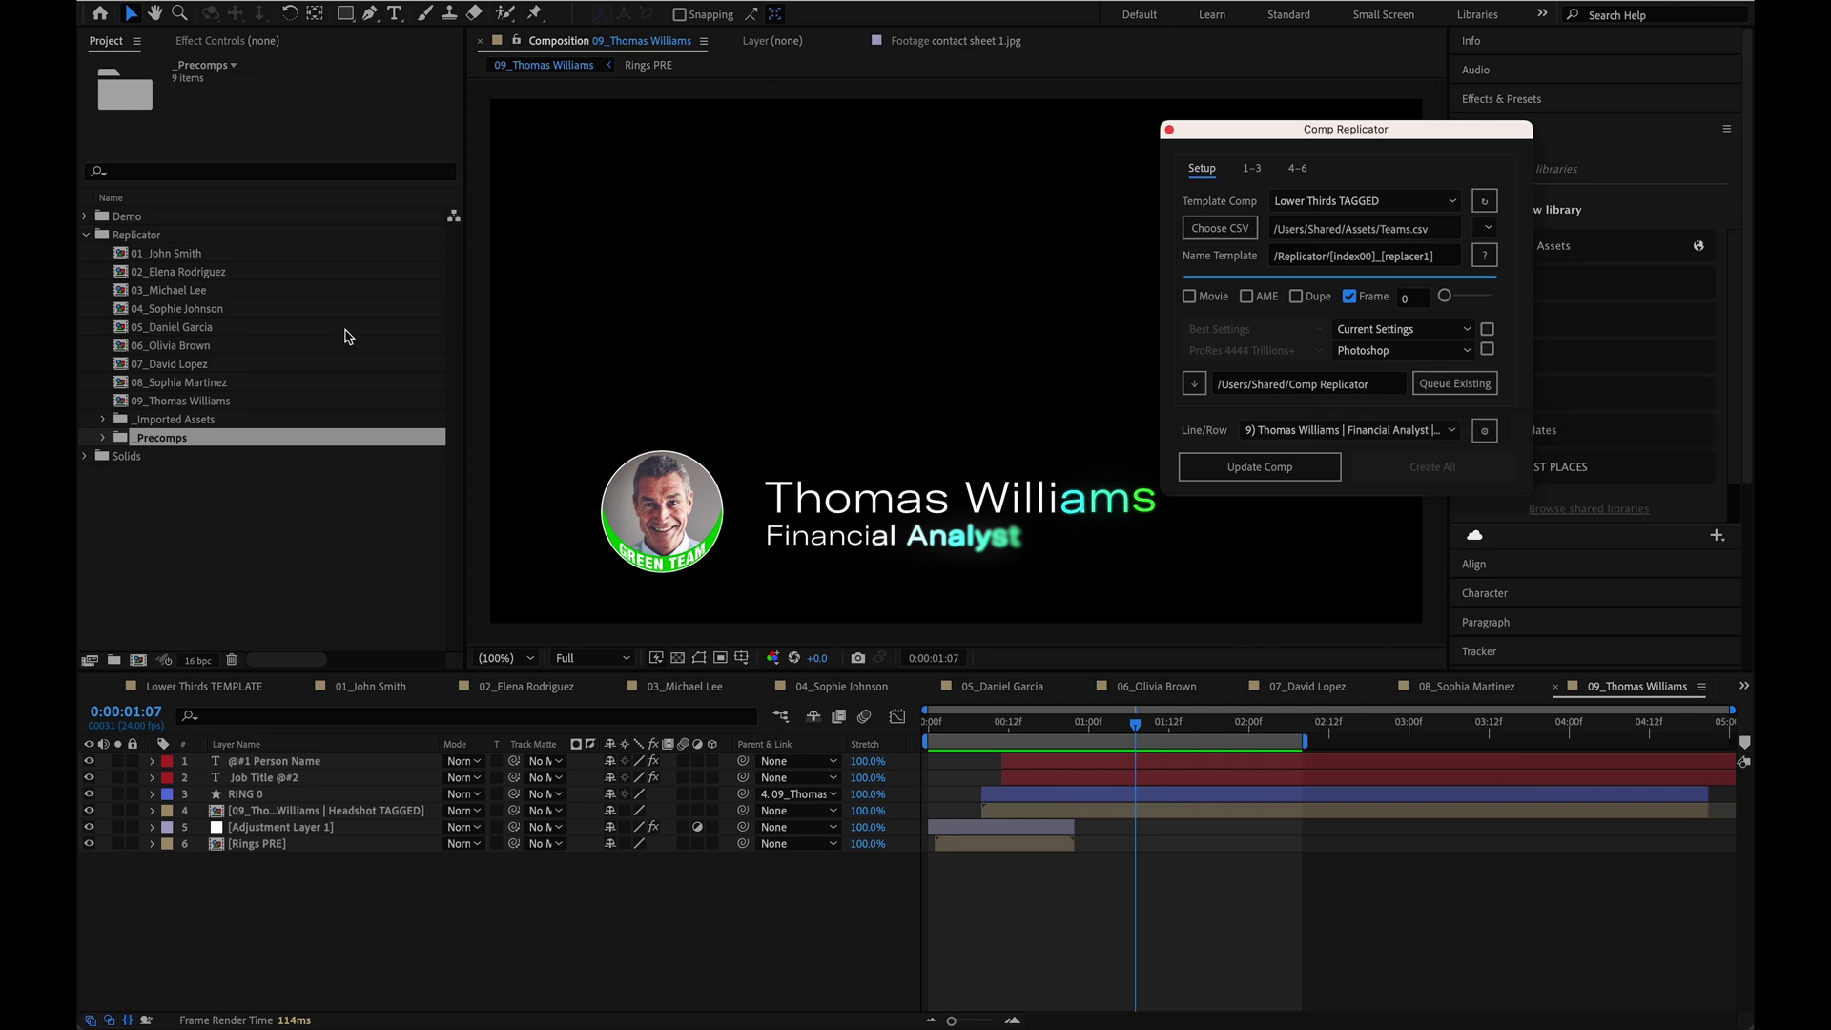
left_click(1439, 384)
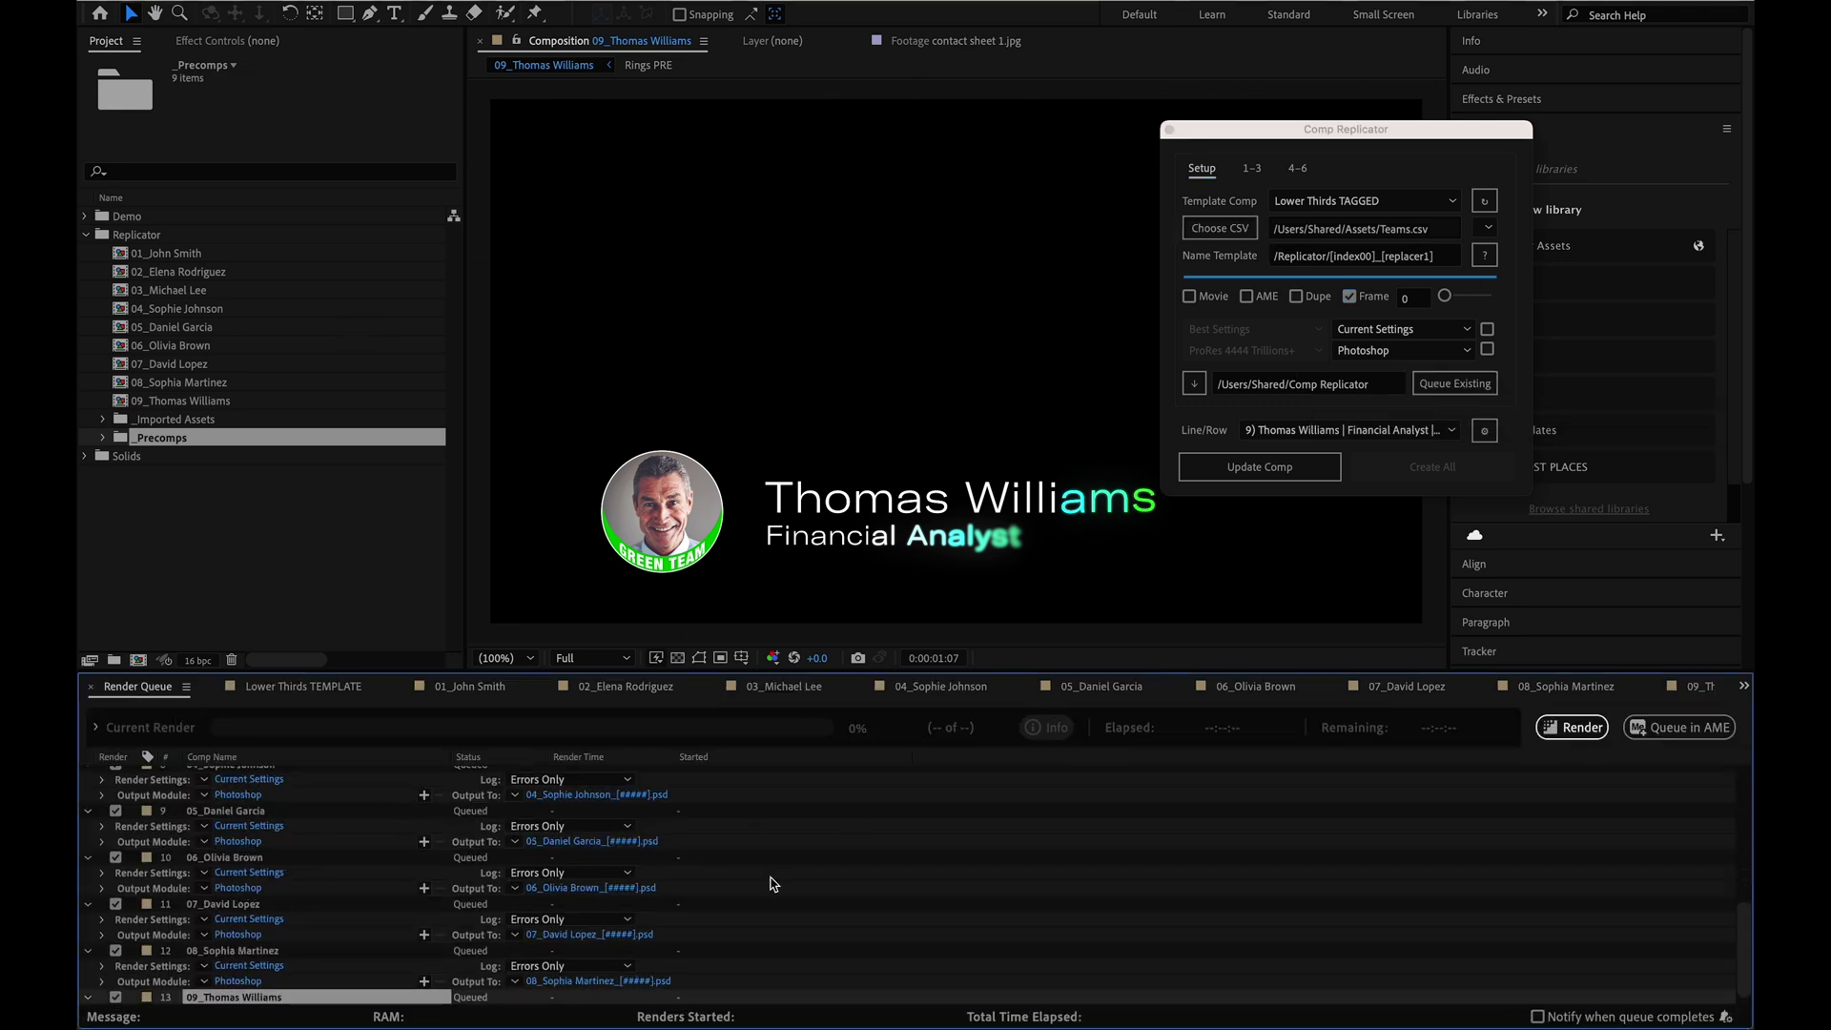
scroll(710, 928, "down", 2)
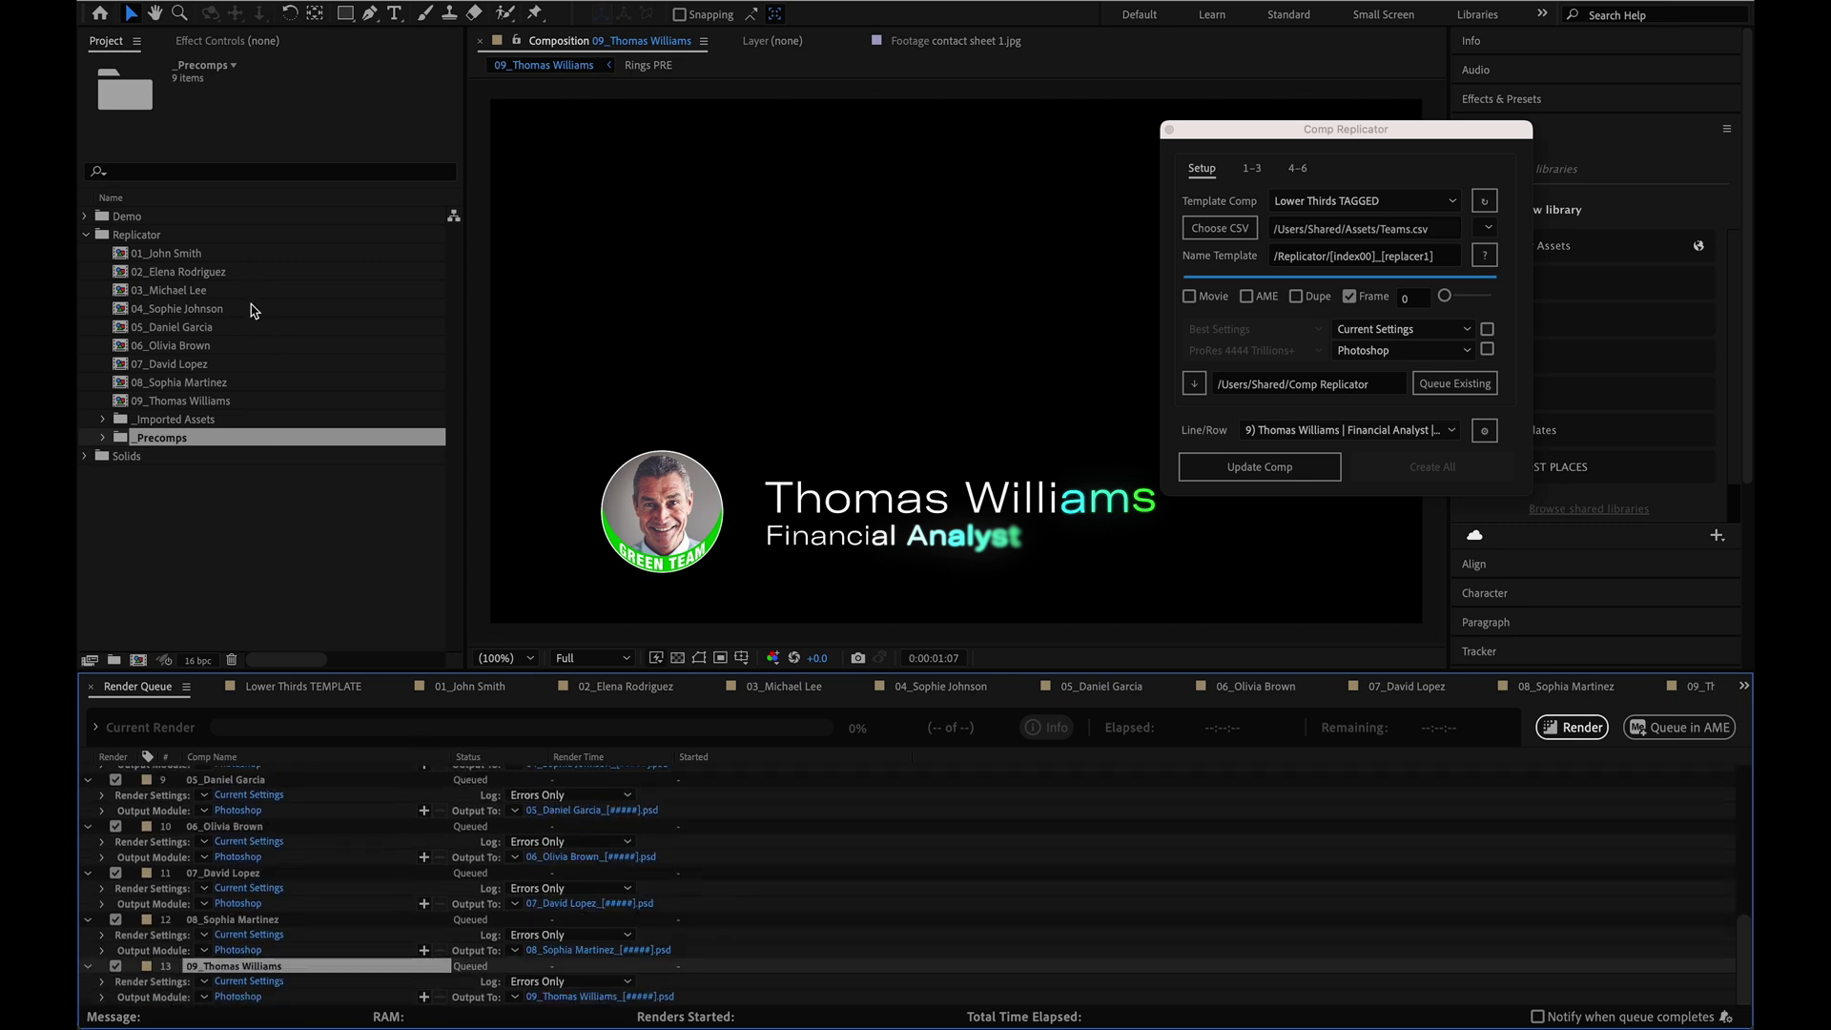
Step: Review the 1–3 and 4–6 target tabs, then return to Setup
left_click(1356, 304)
left_click(1260, 172)
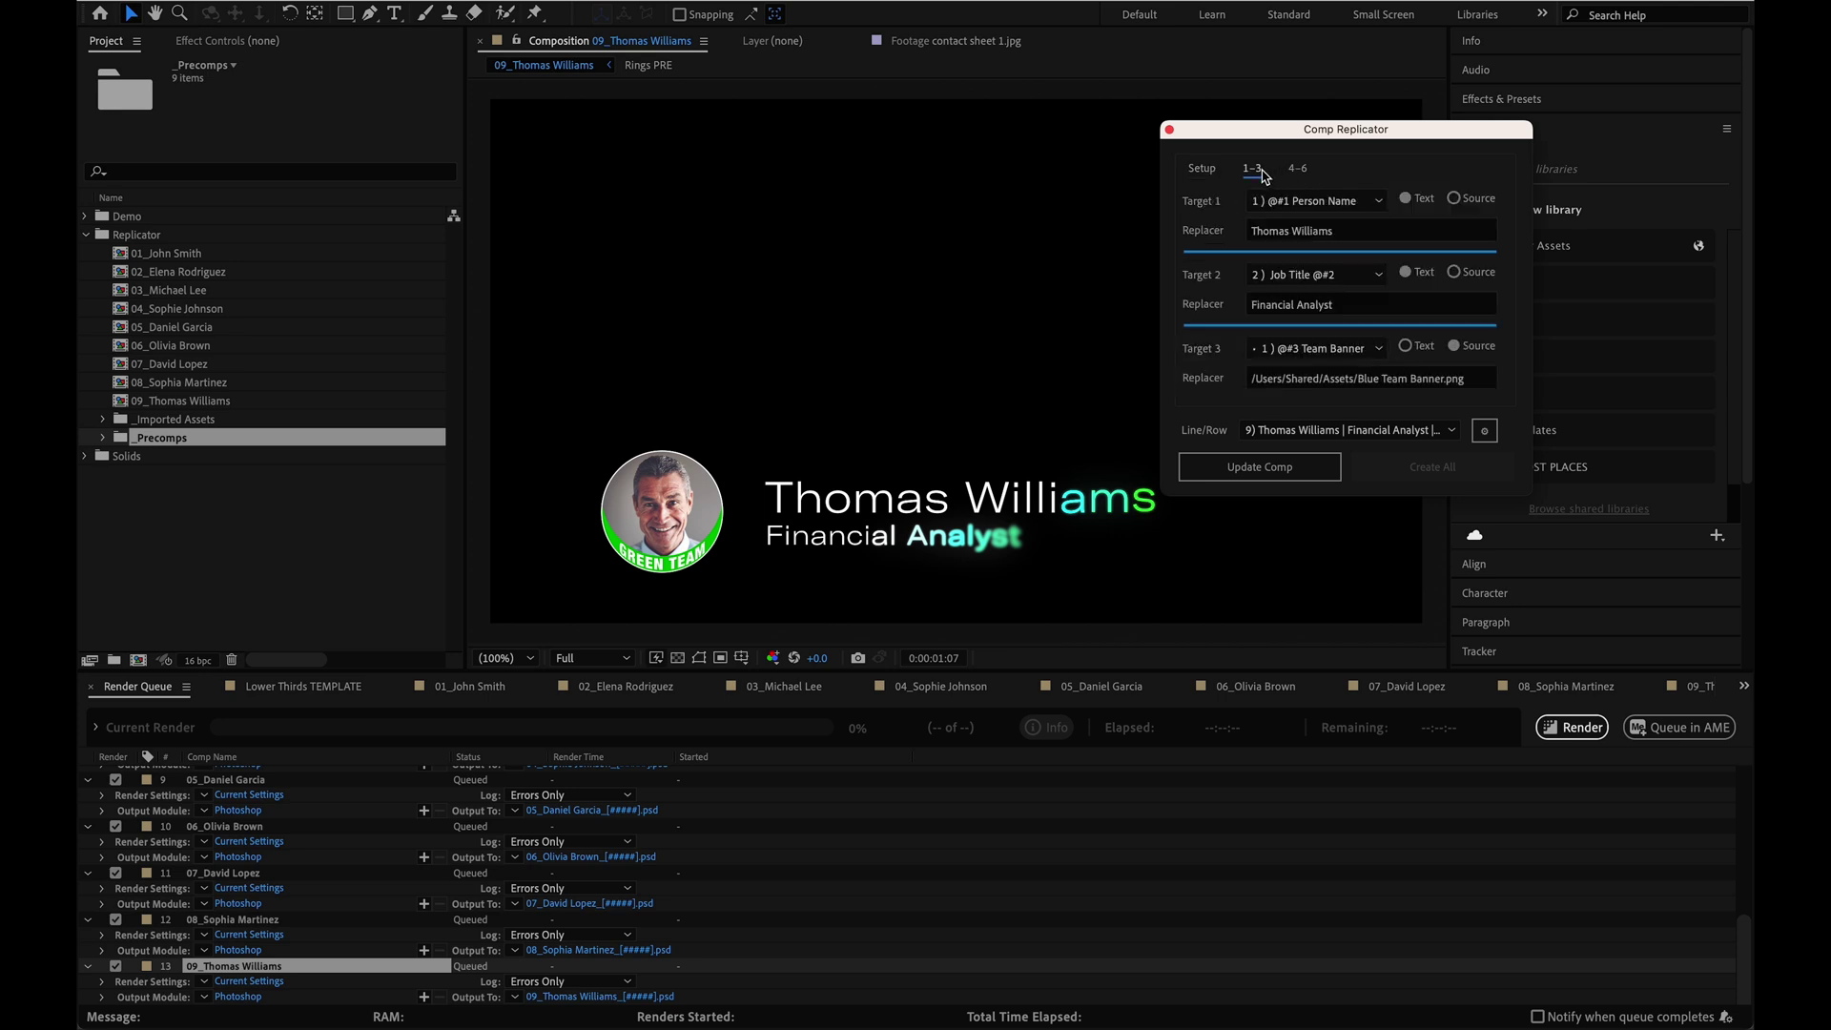
left_click(1302, 172)
left_click(1271, 172)
left_click(1226, 171)
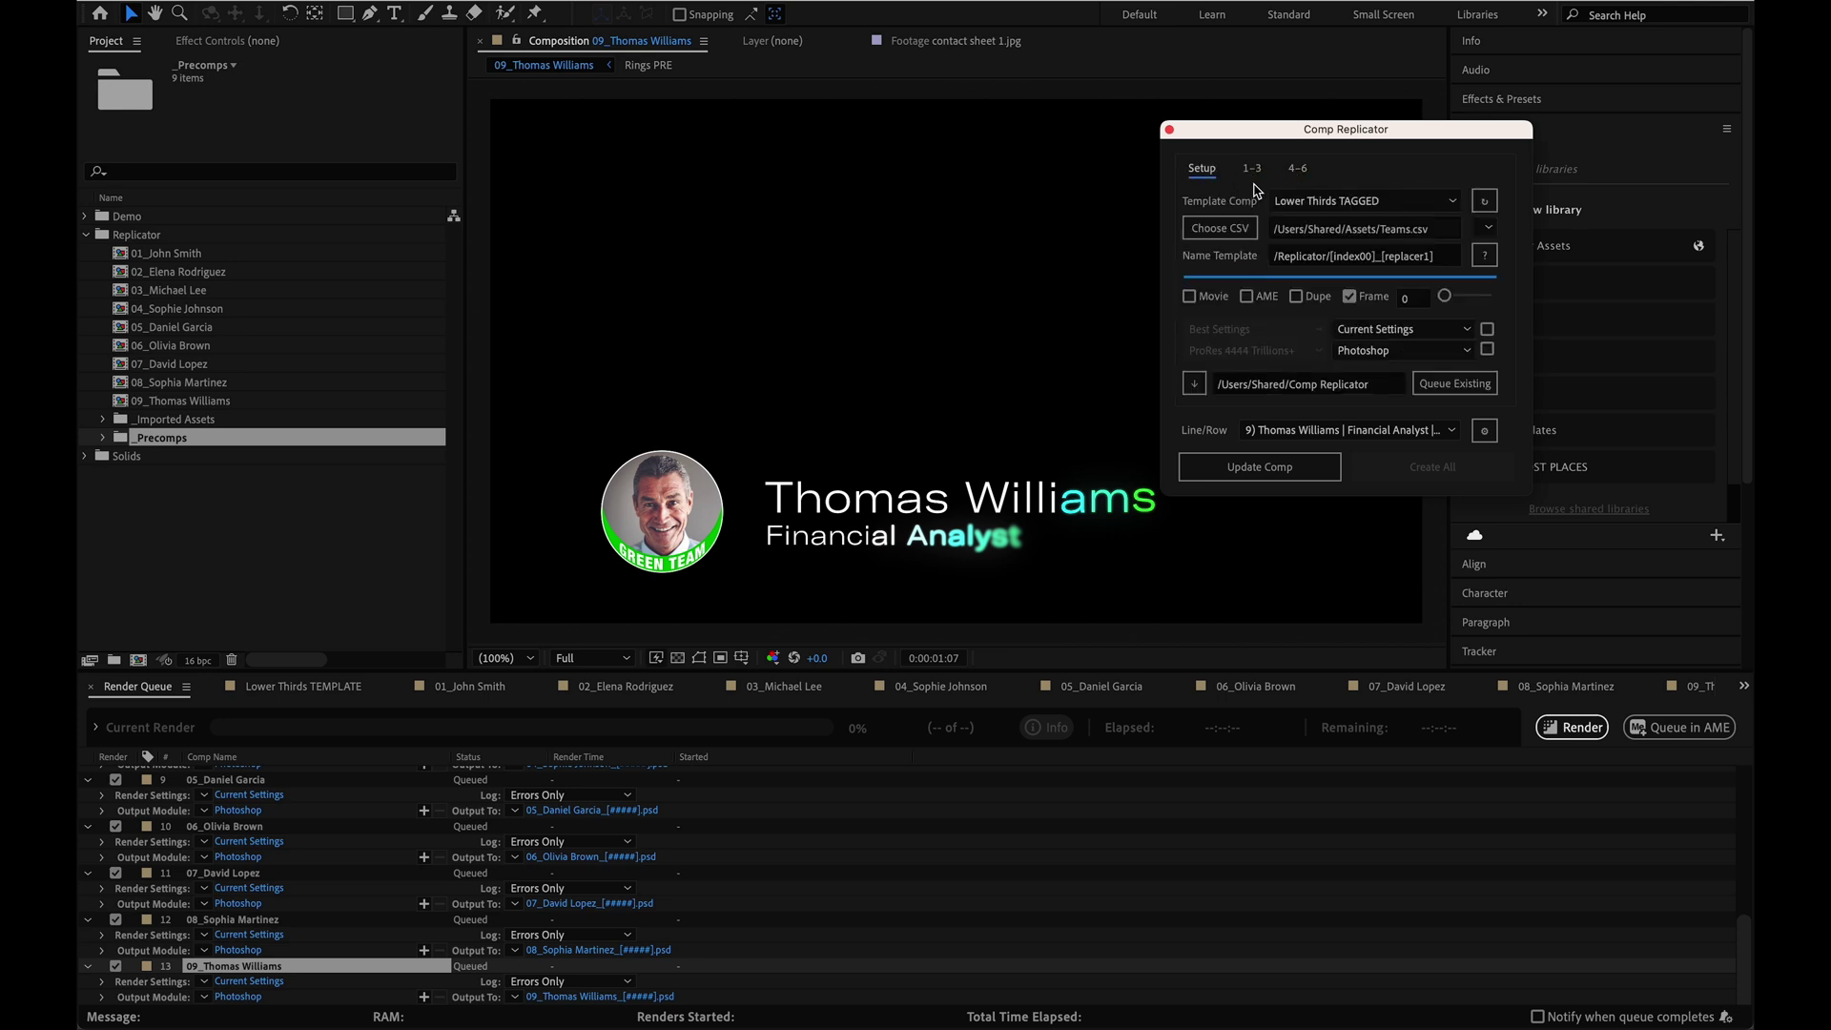
Step: Expand Demo > CSVs in the Project panel and load Auto Tabs.csv as the data source
left_click(1488, 230)
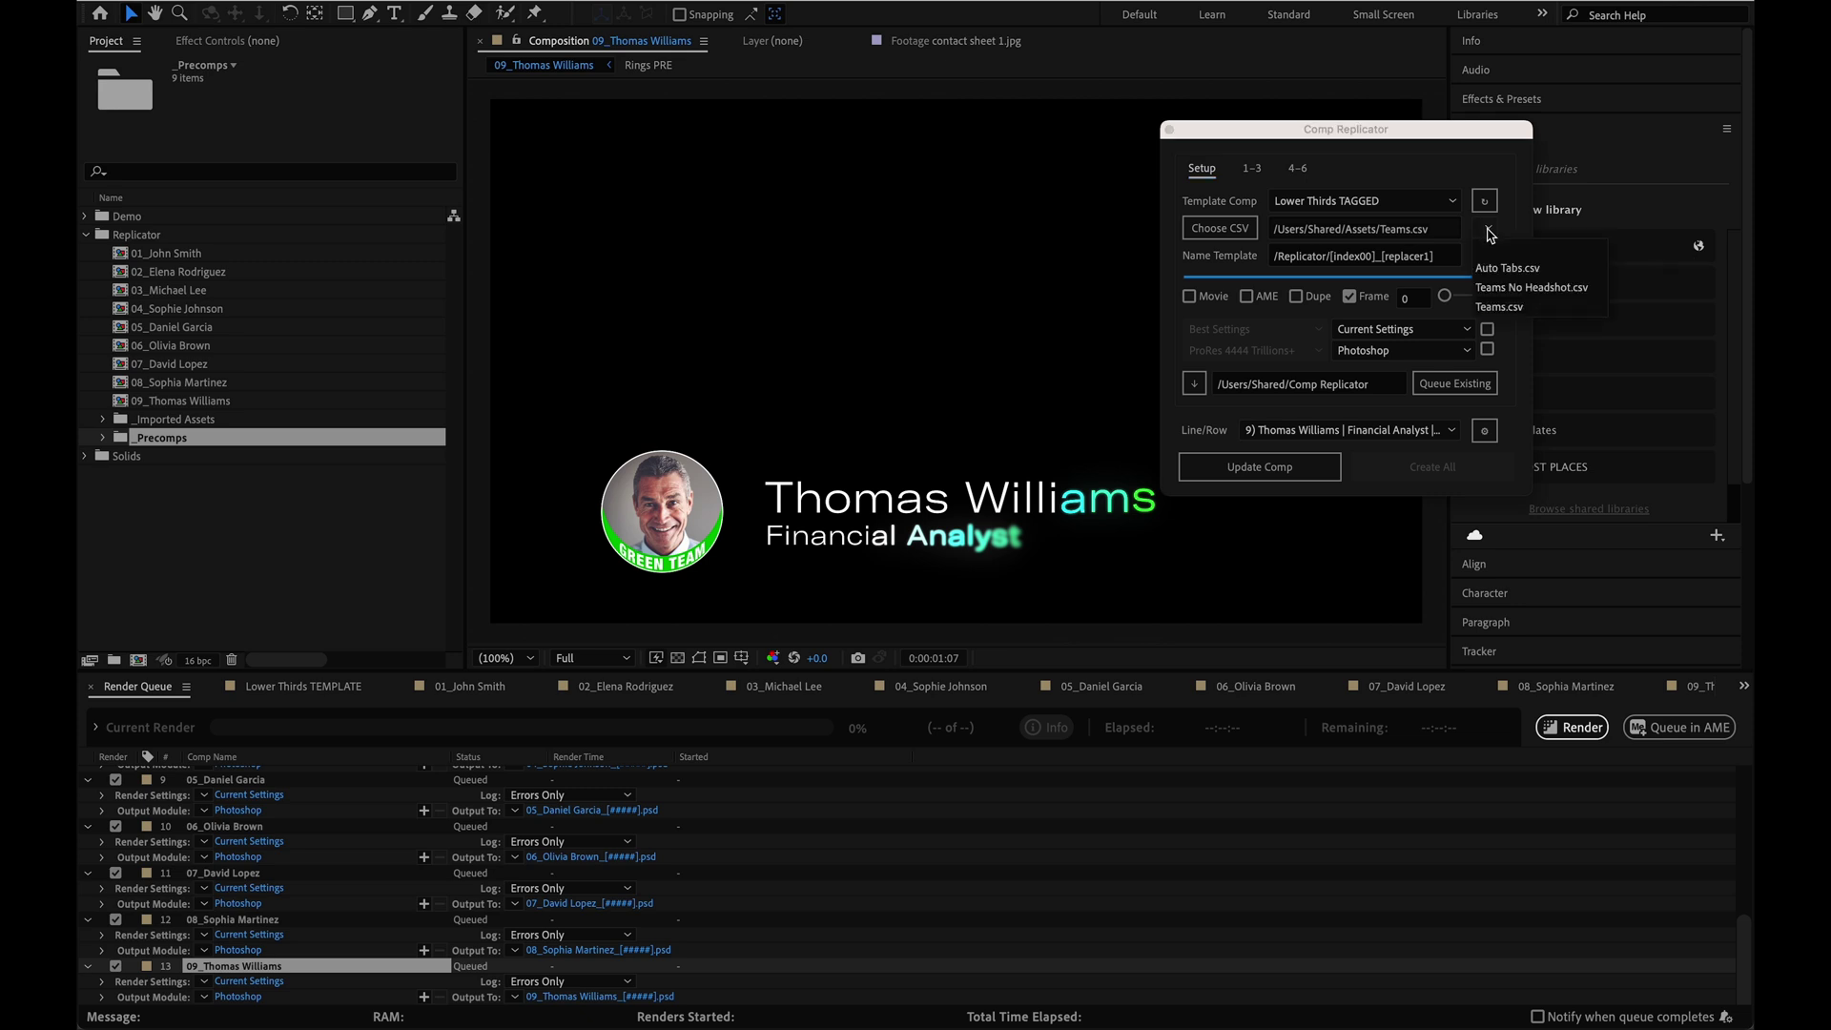
left_click(1493, 231)
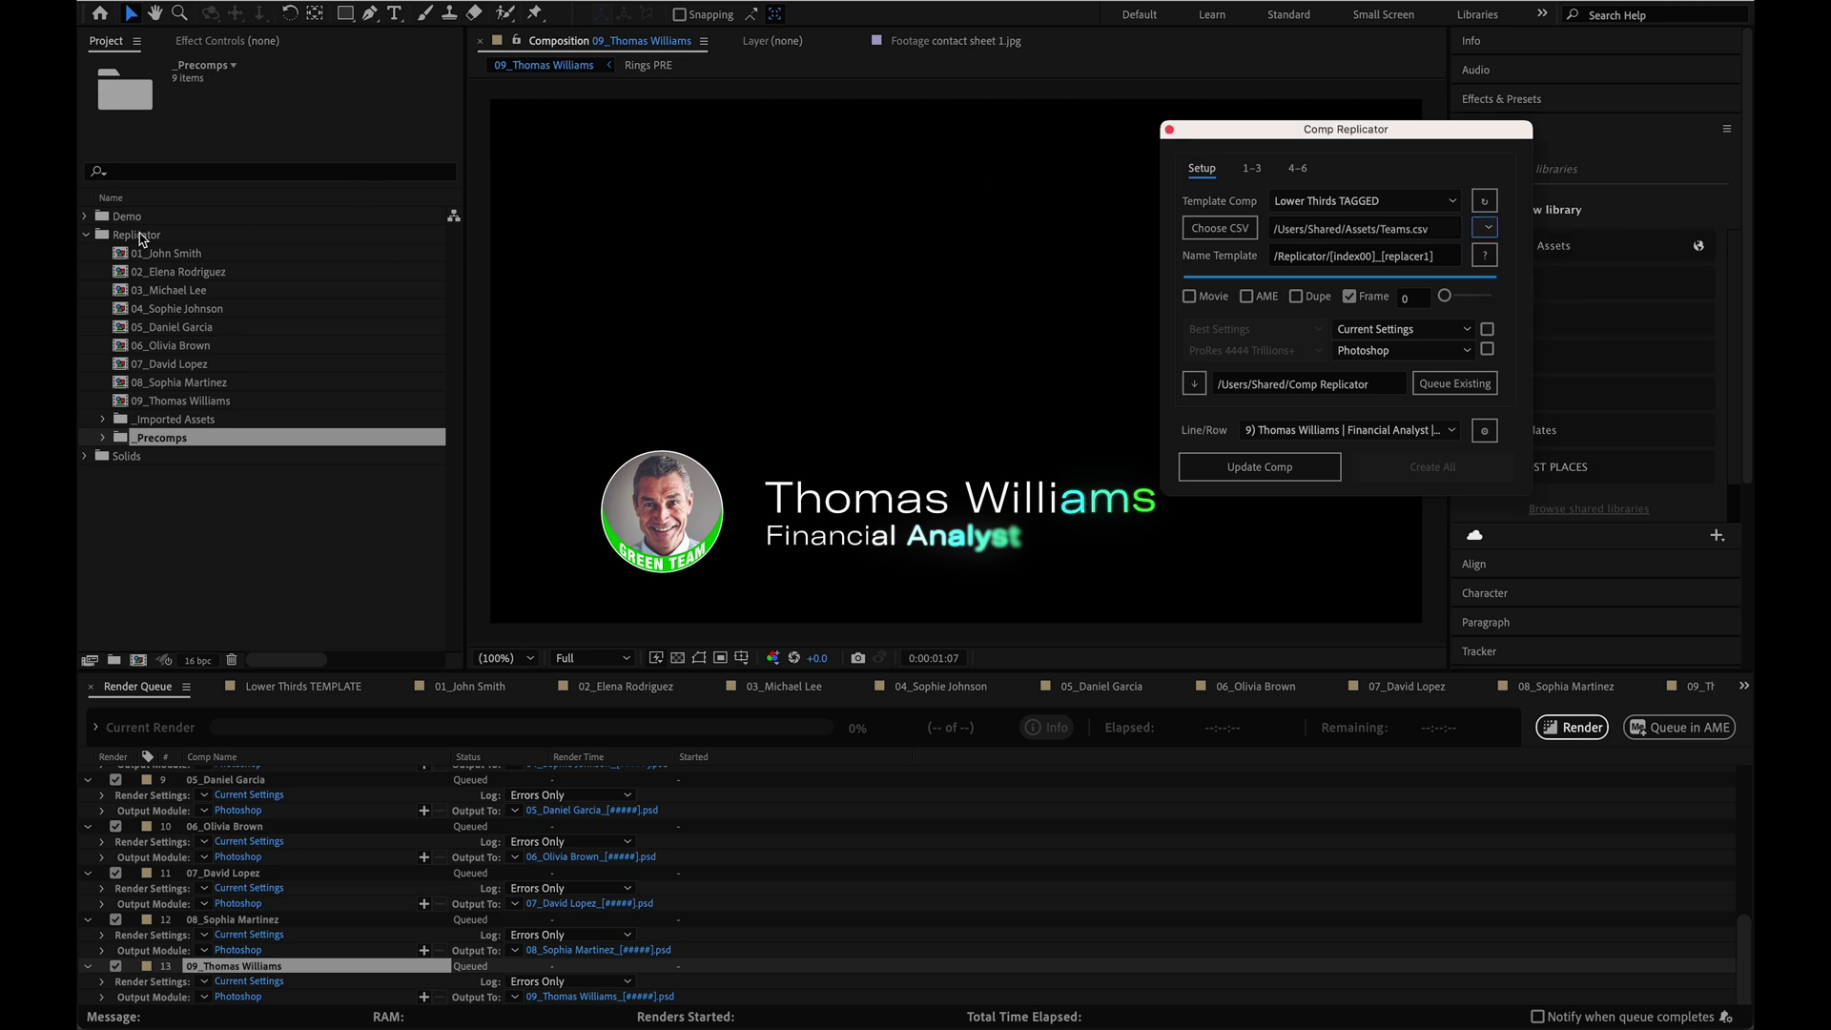
left_click(84, 215)
left_click(84, 216)
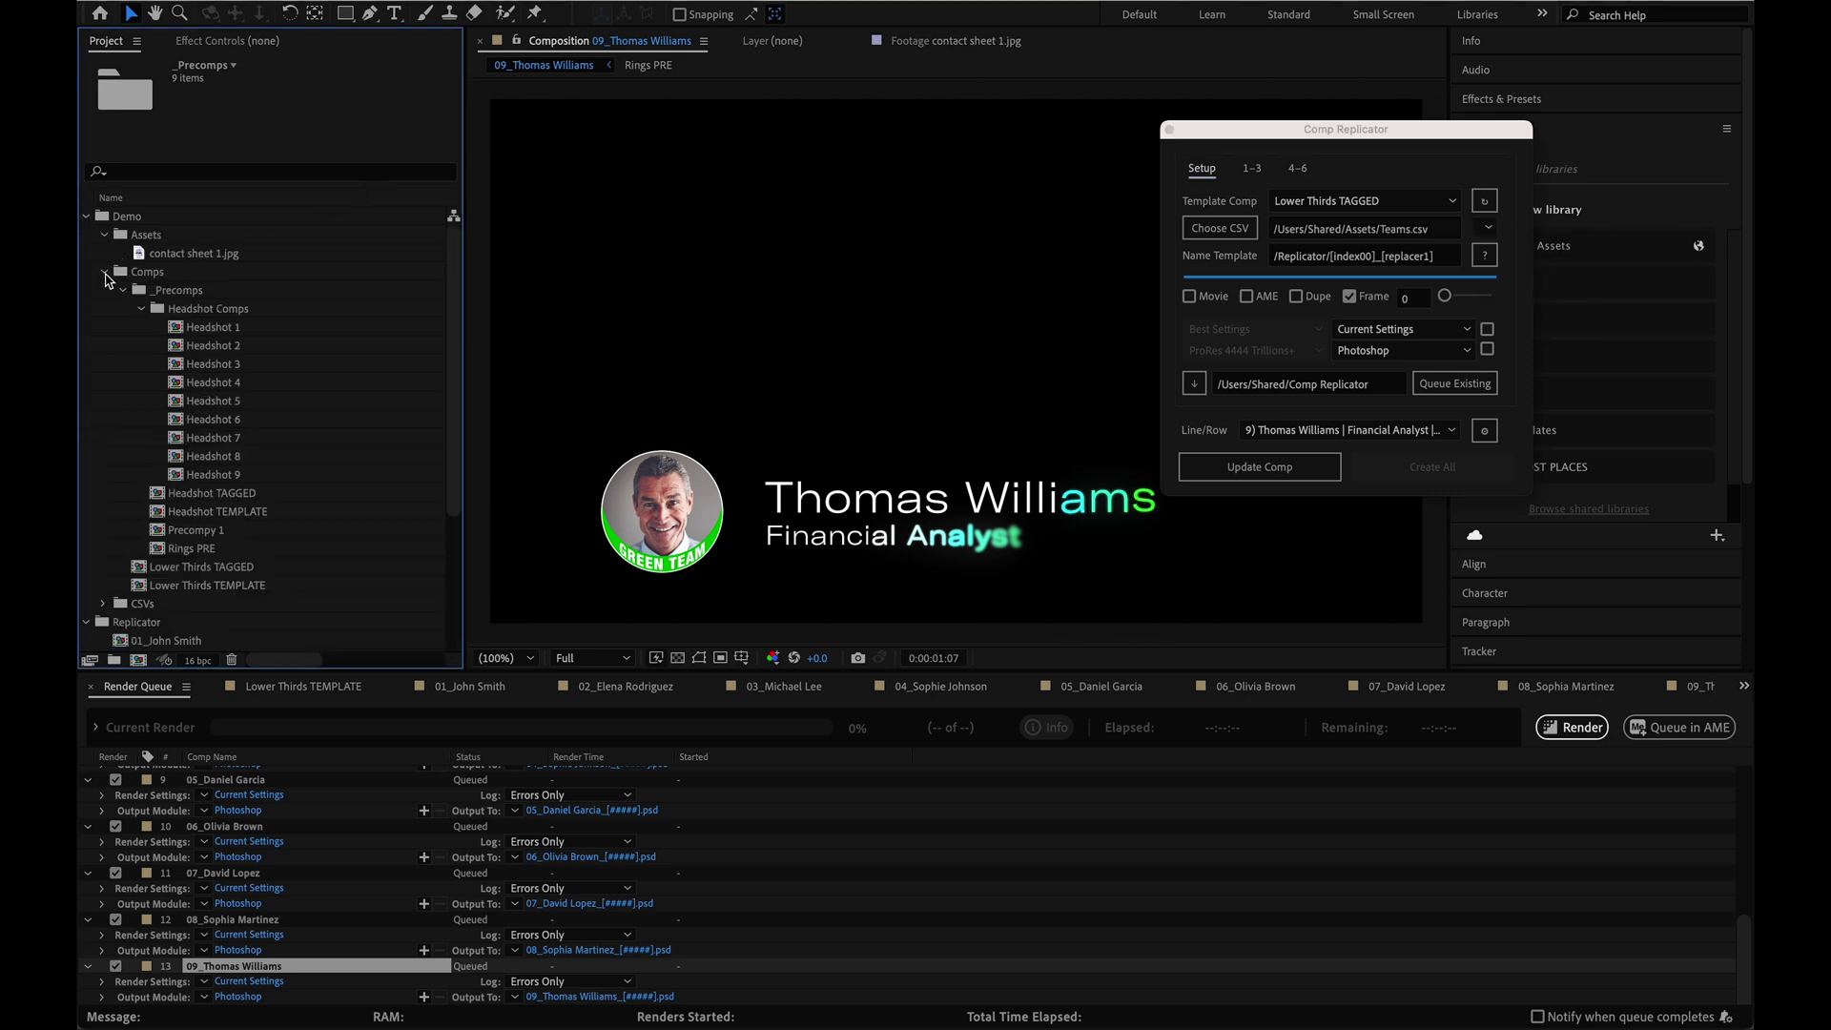
left_click(103, 273)
left_click(103, 290)
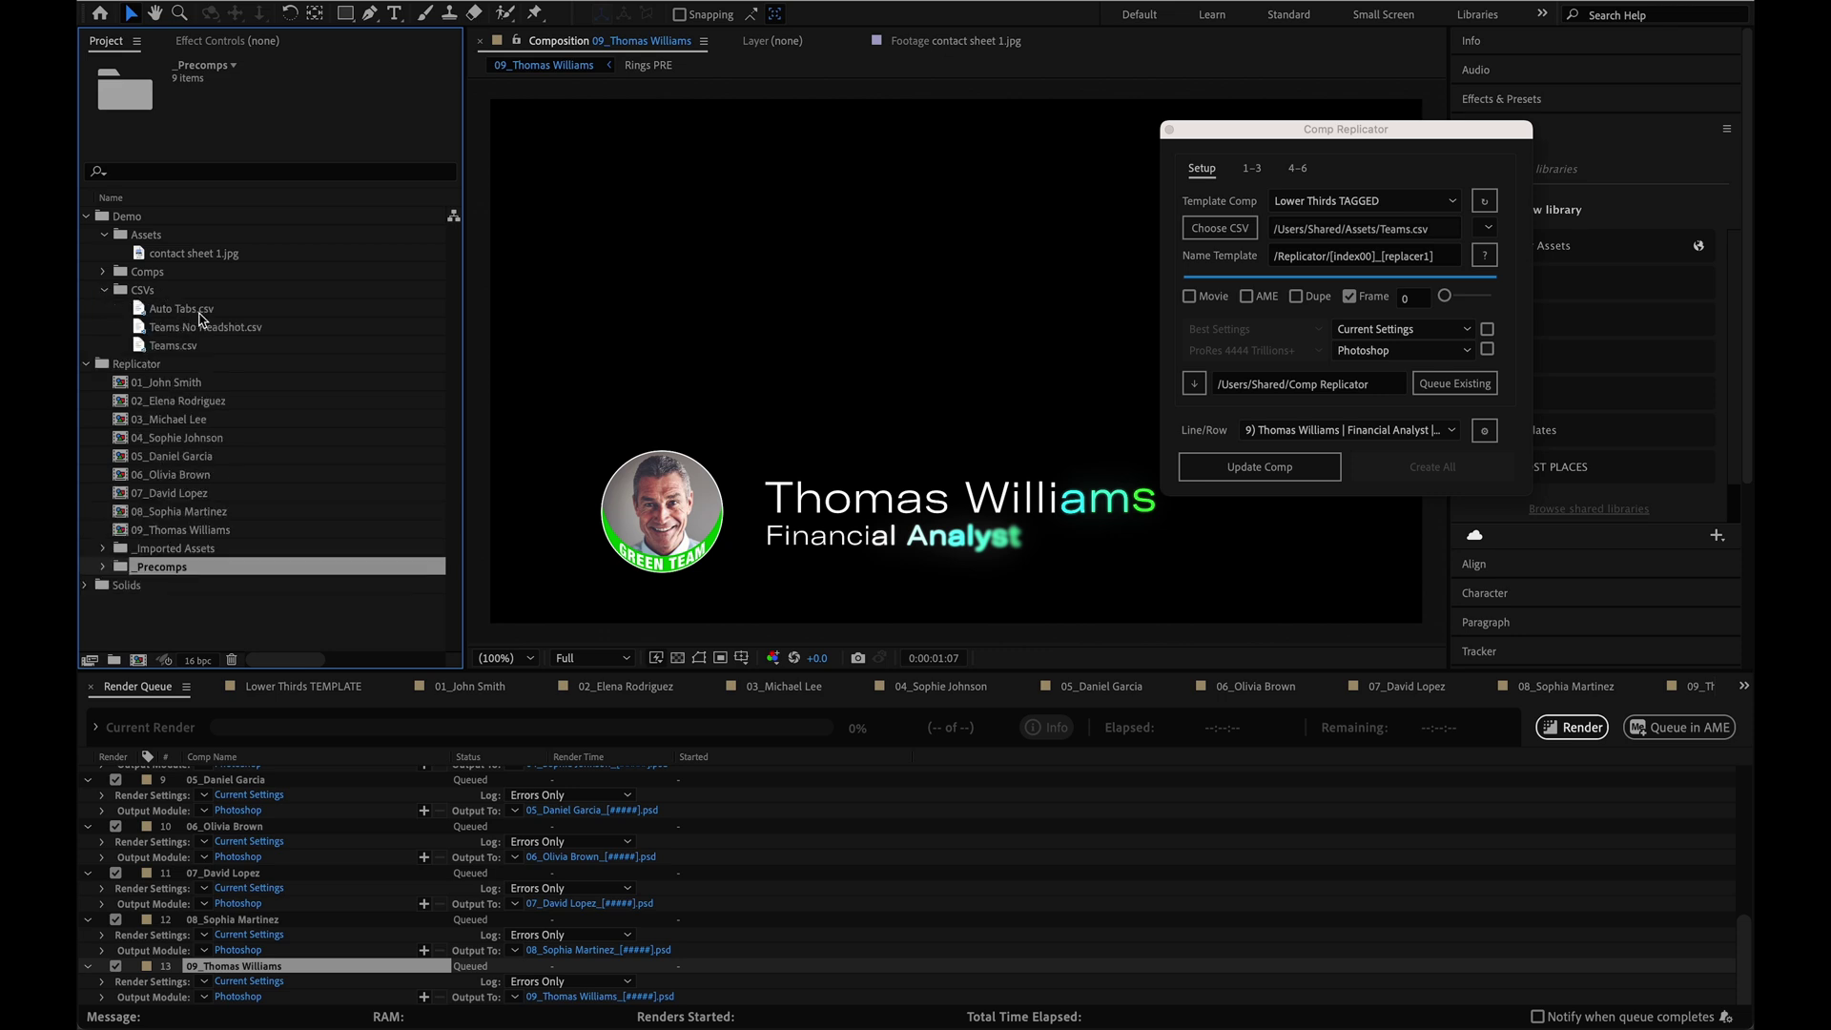
left_click(1487, 227)
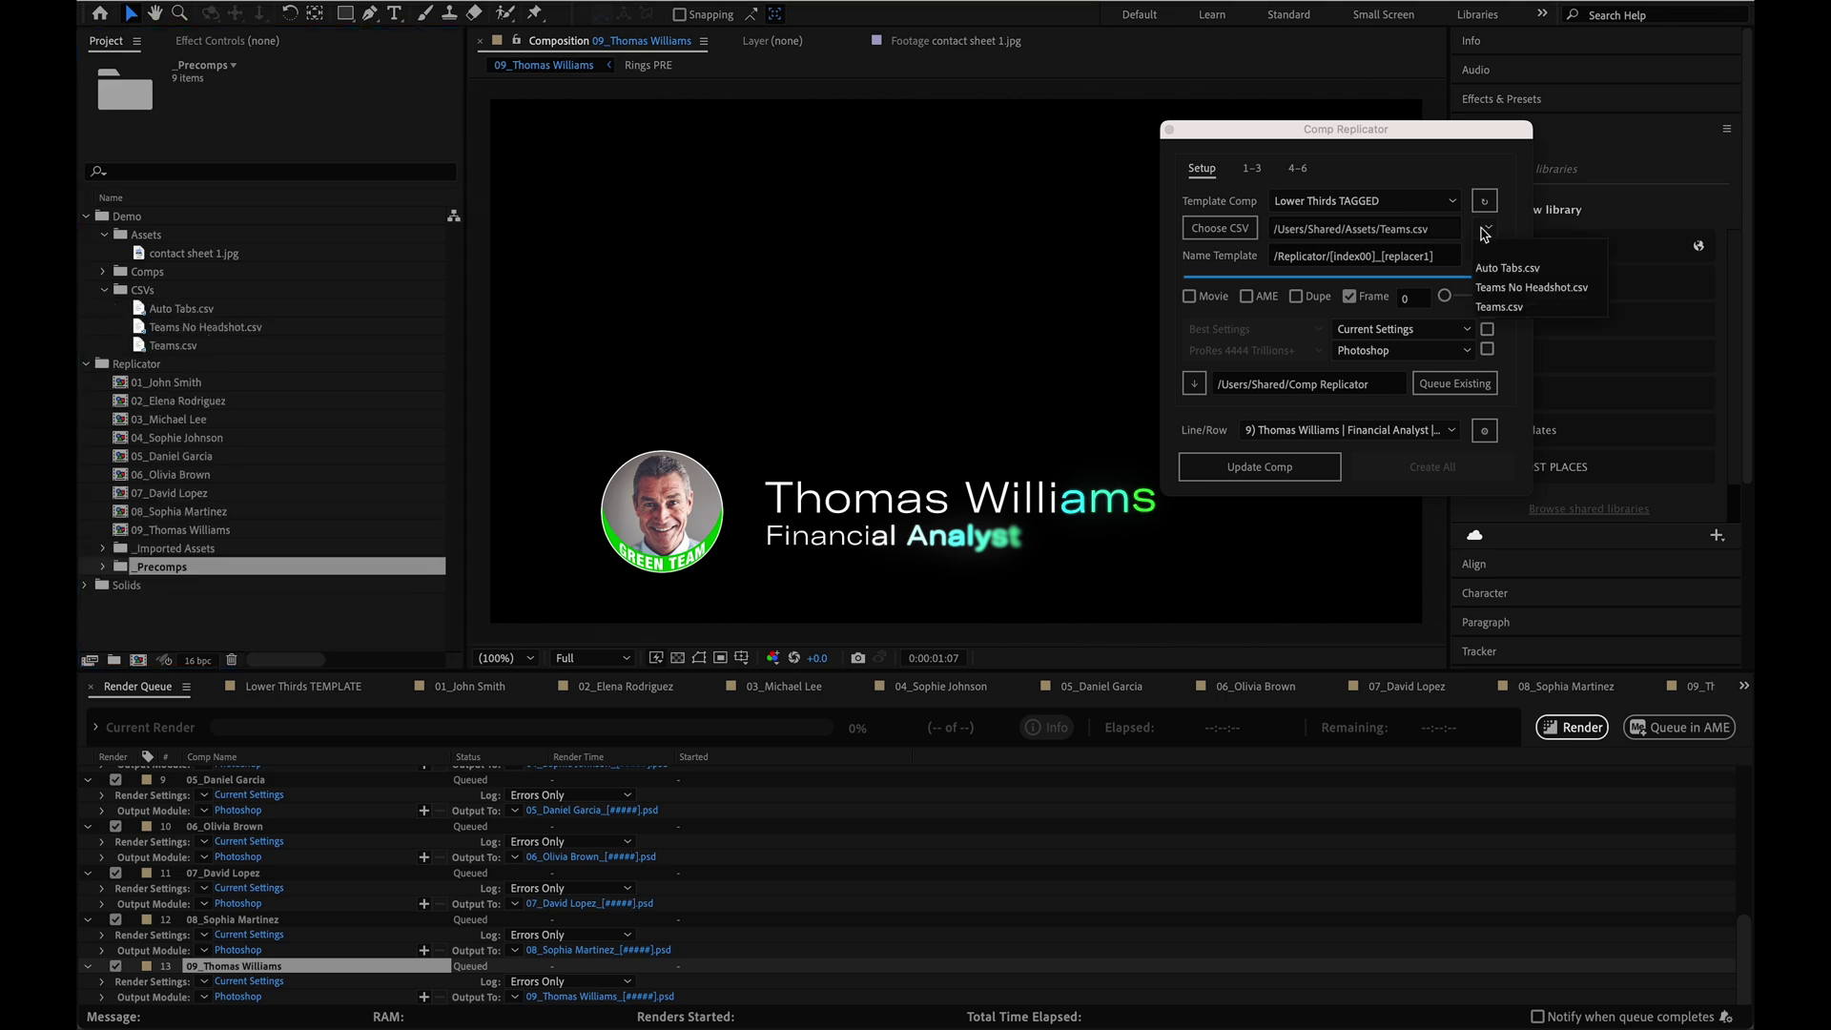
left_click(1504, 268)
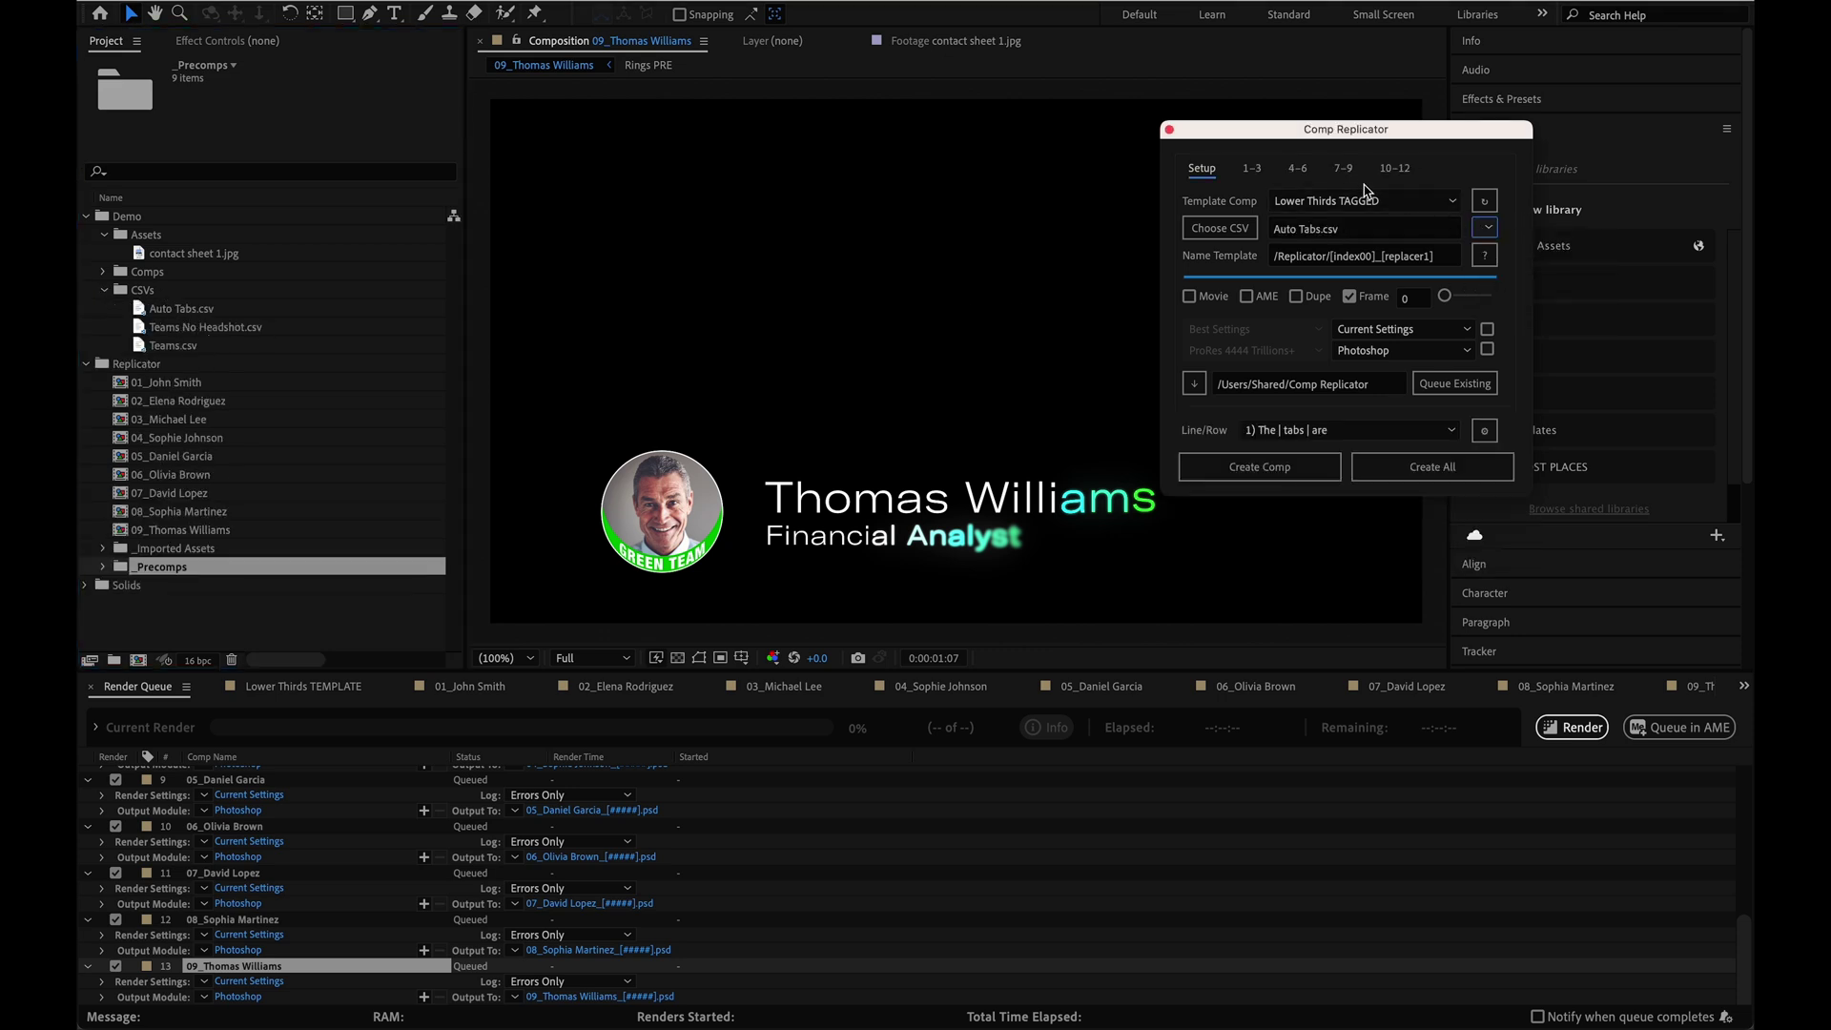
Step: Flip through target tabs 1–3 to 10–12 to check the Auto Tabs.csv replacers
left_click(1254, 171)
left_click(1289, 179)
left_click(1339, 181)
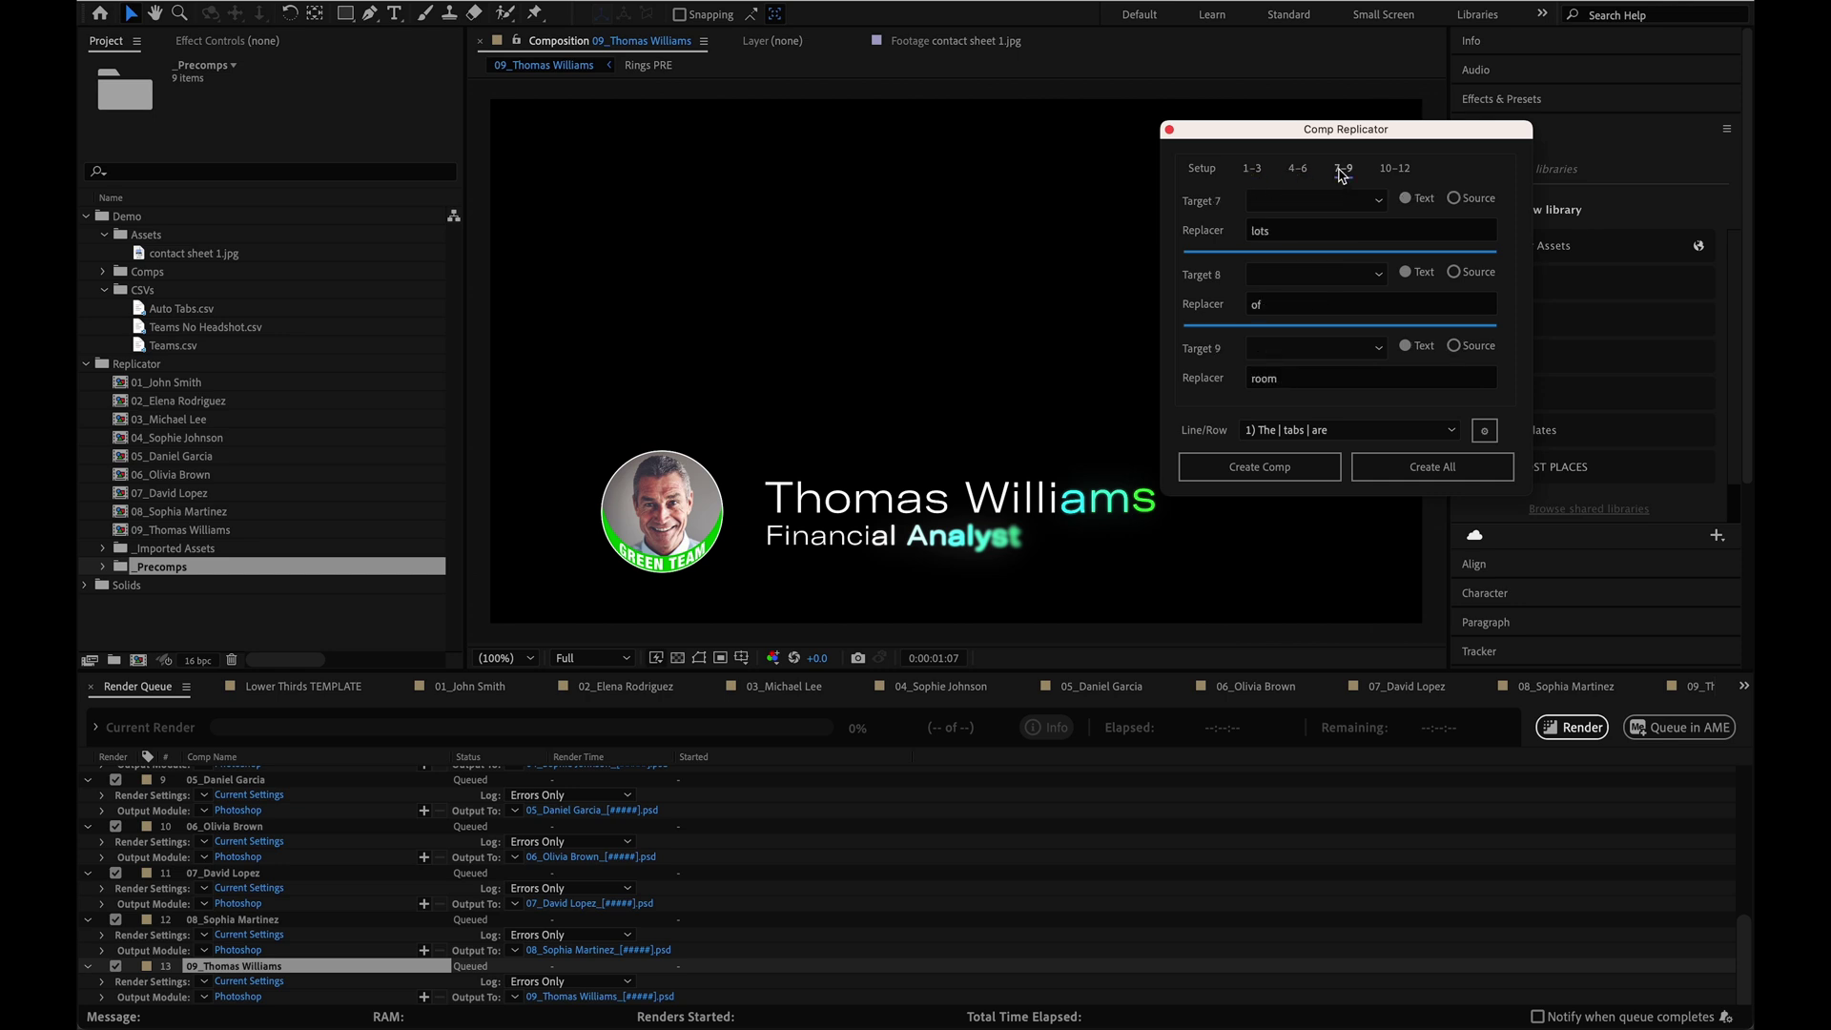
left_click(1395, 179)
left_click(1341, 179)
left_click(1395, 171)
left_click(1342, 171)
left_click(1297, 172)
left_click(1254, 170)
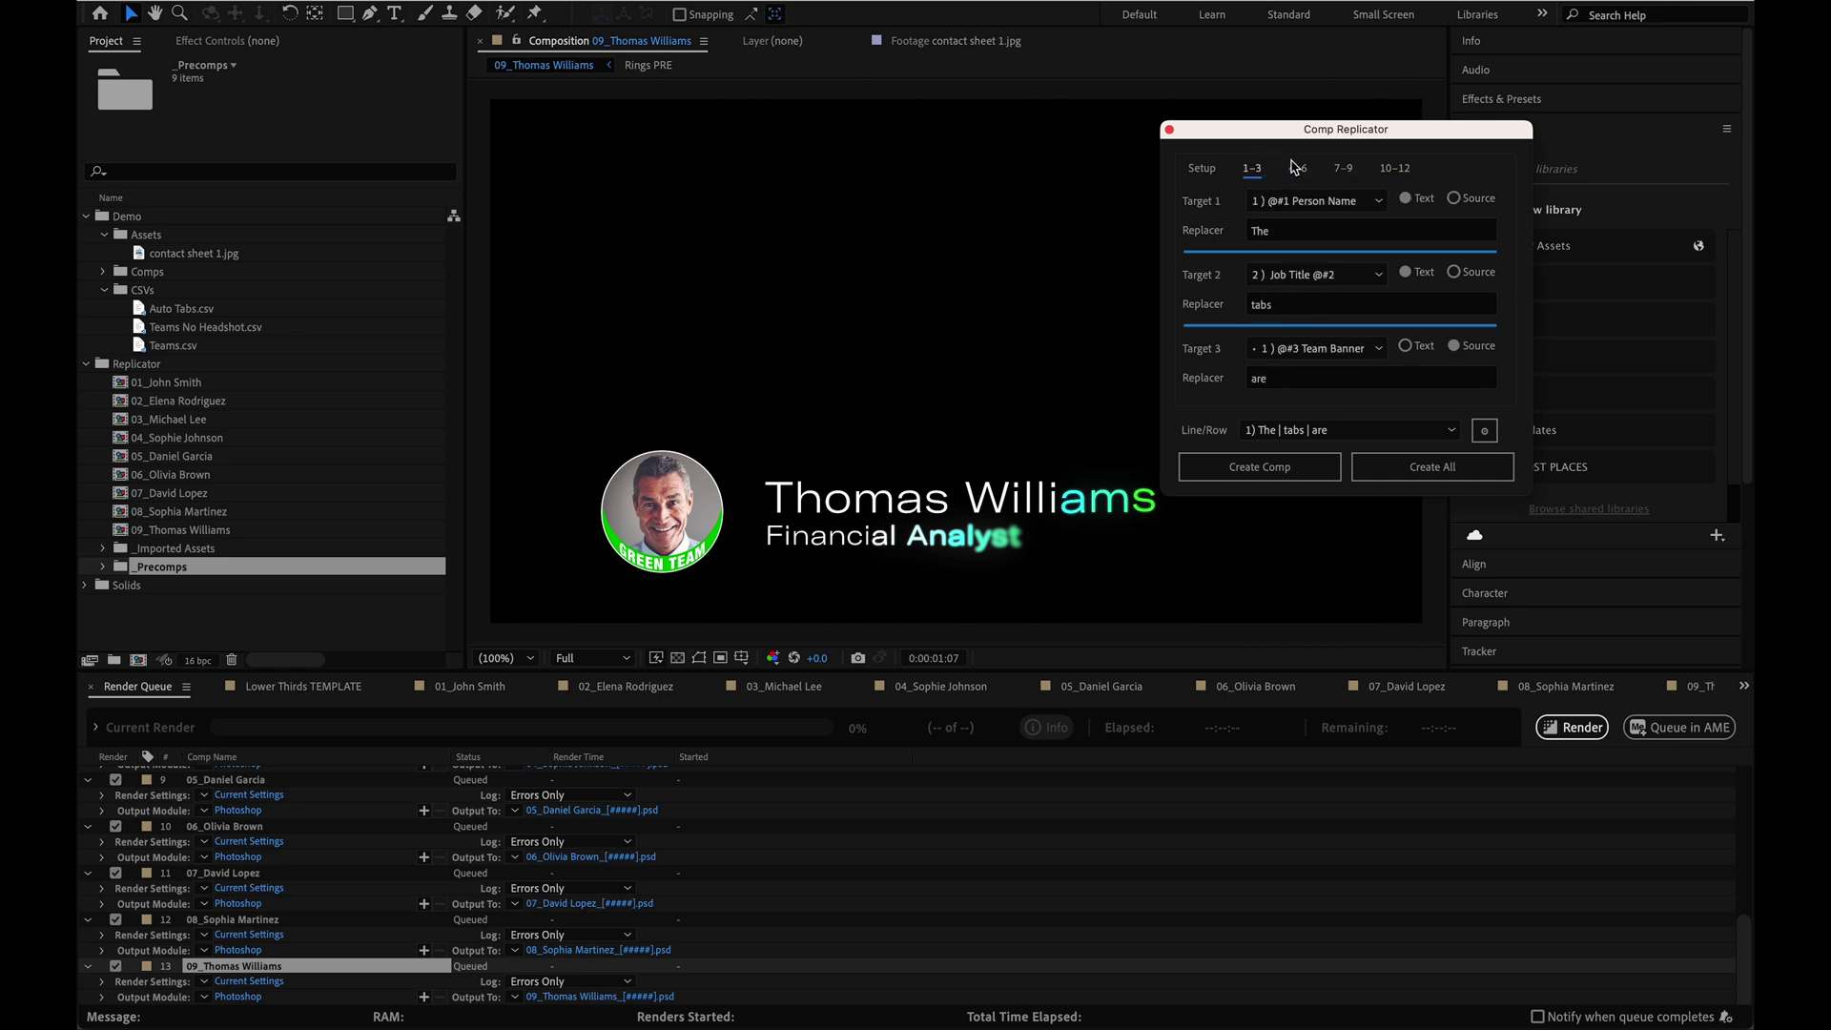
left_click(1292, 162)
left_click(1337, 162)
left_click(1392, 168)
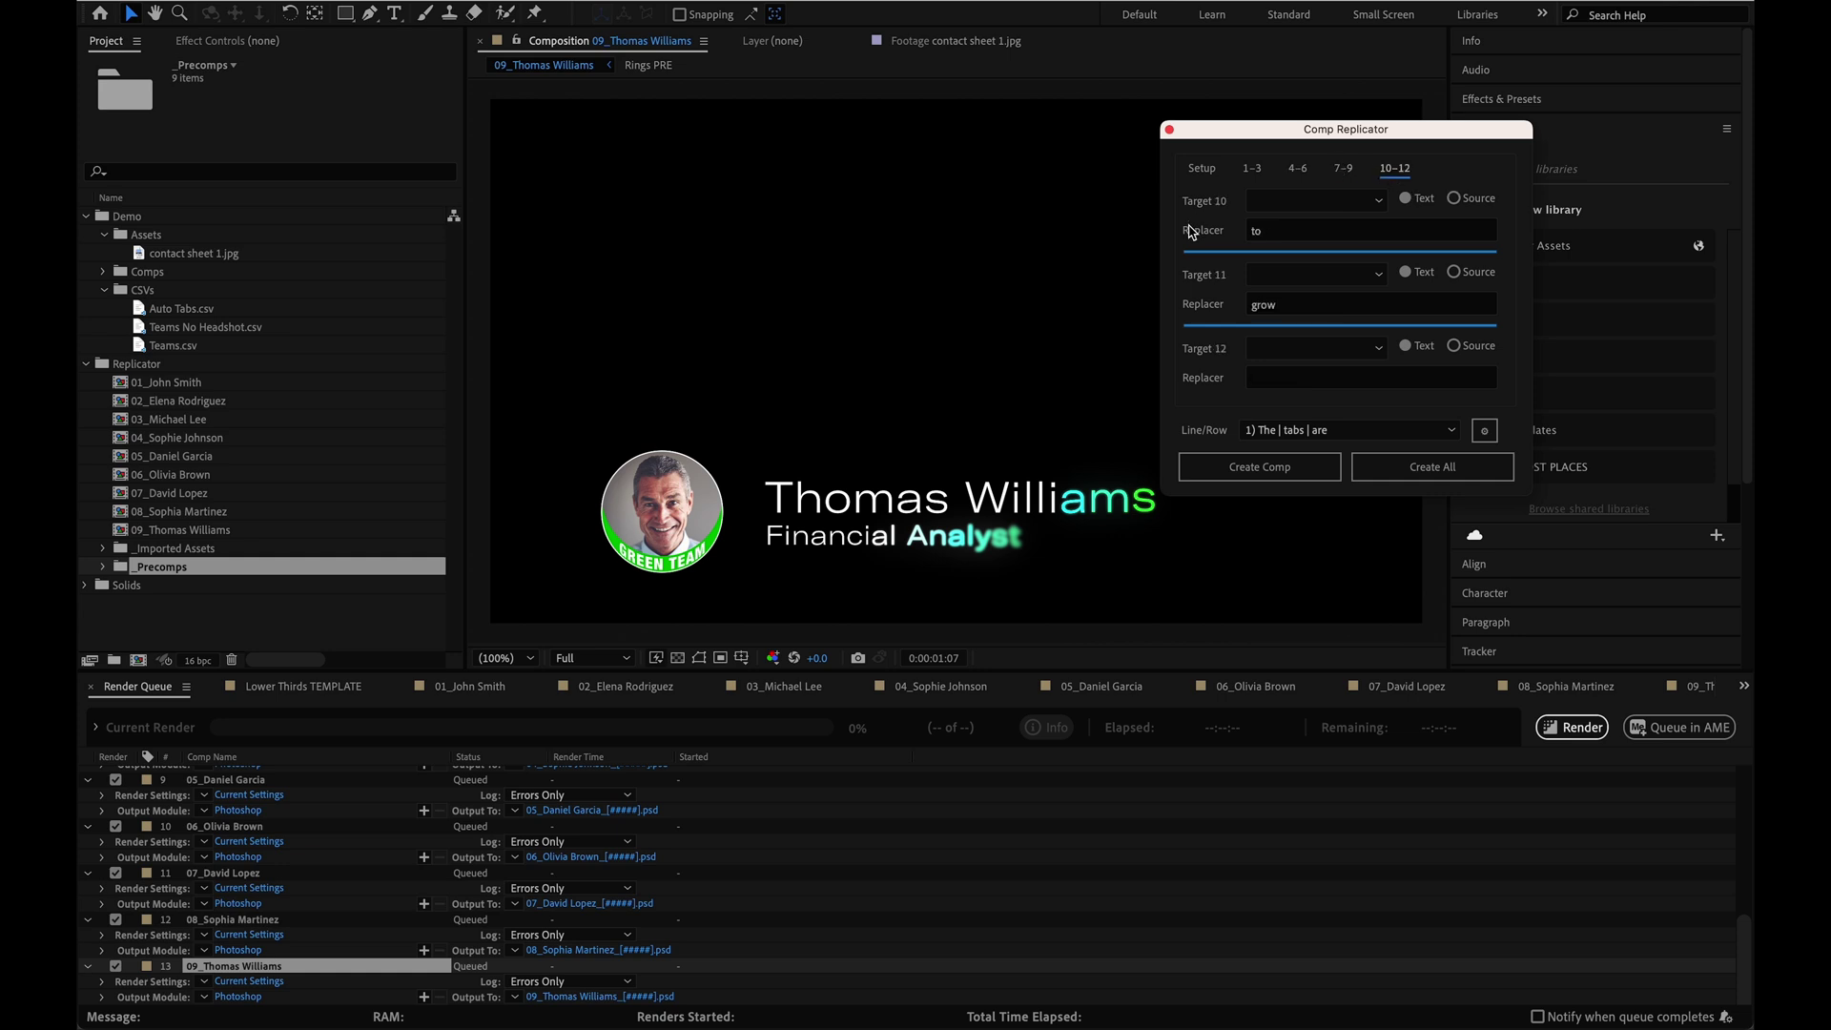
left_click(1252, 169)
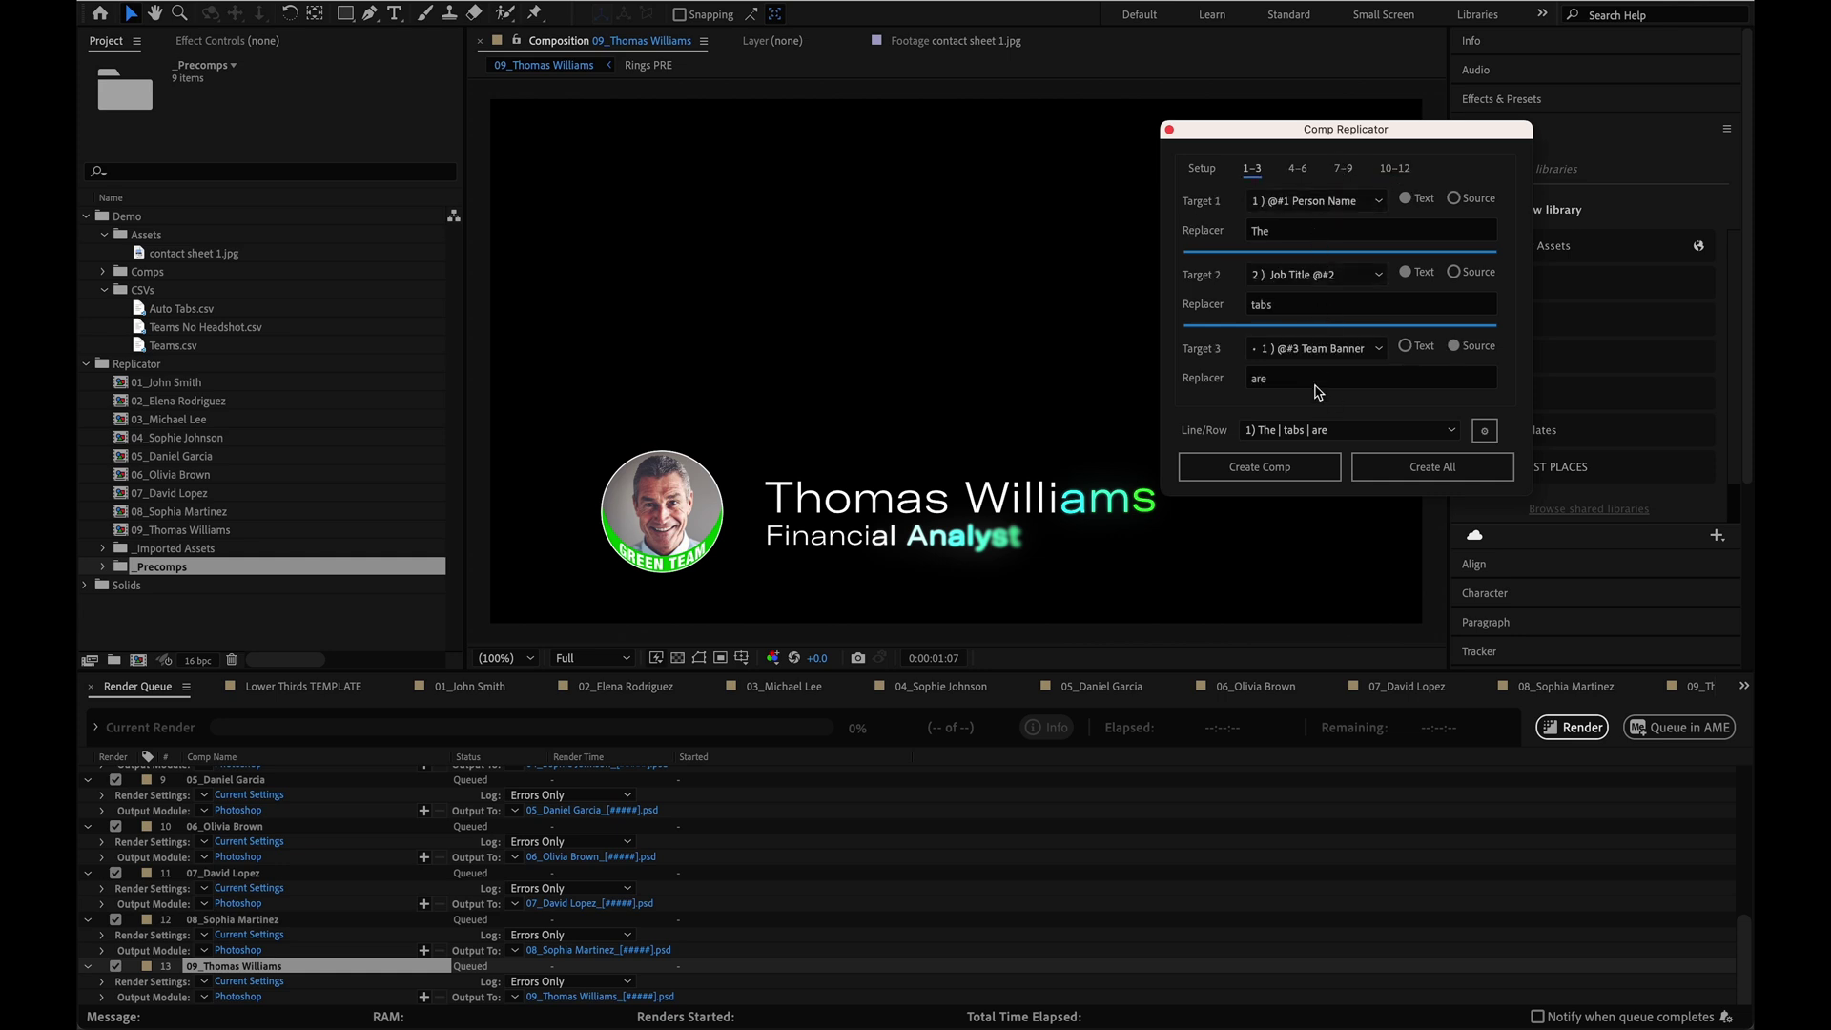
Step: Set Comp Replicator's targets per tab to 6 and apply
left_click(1484, 434)
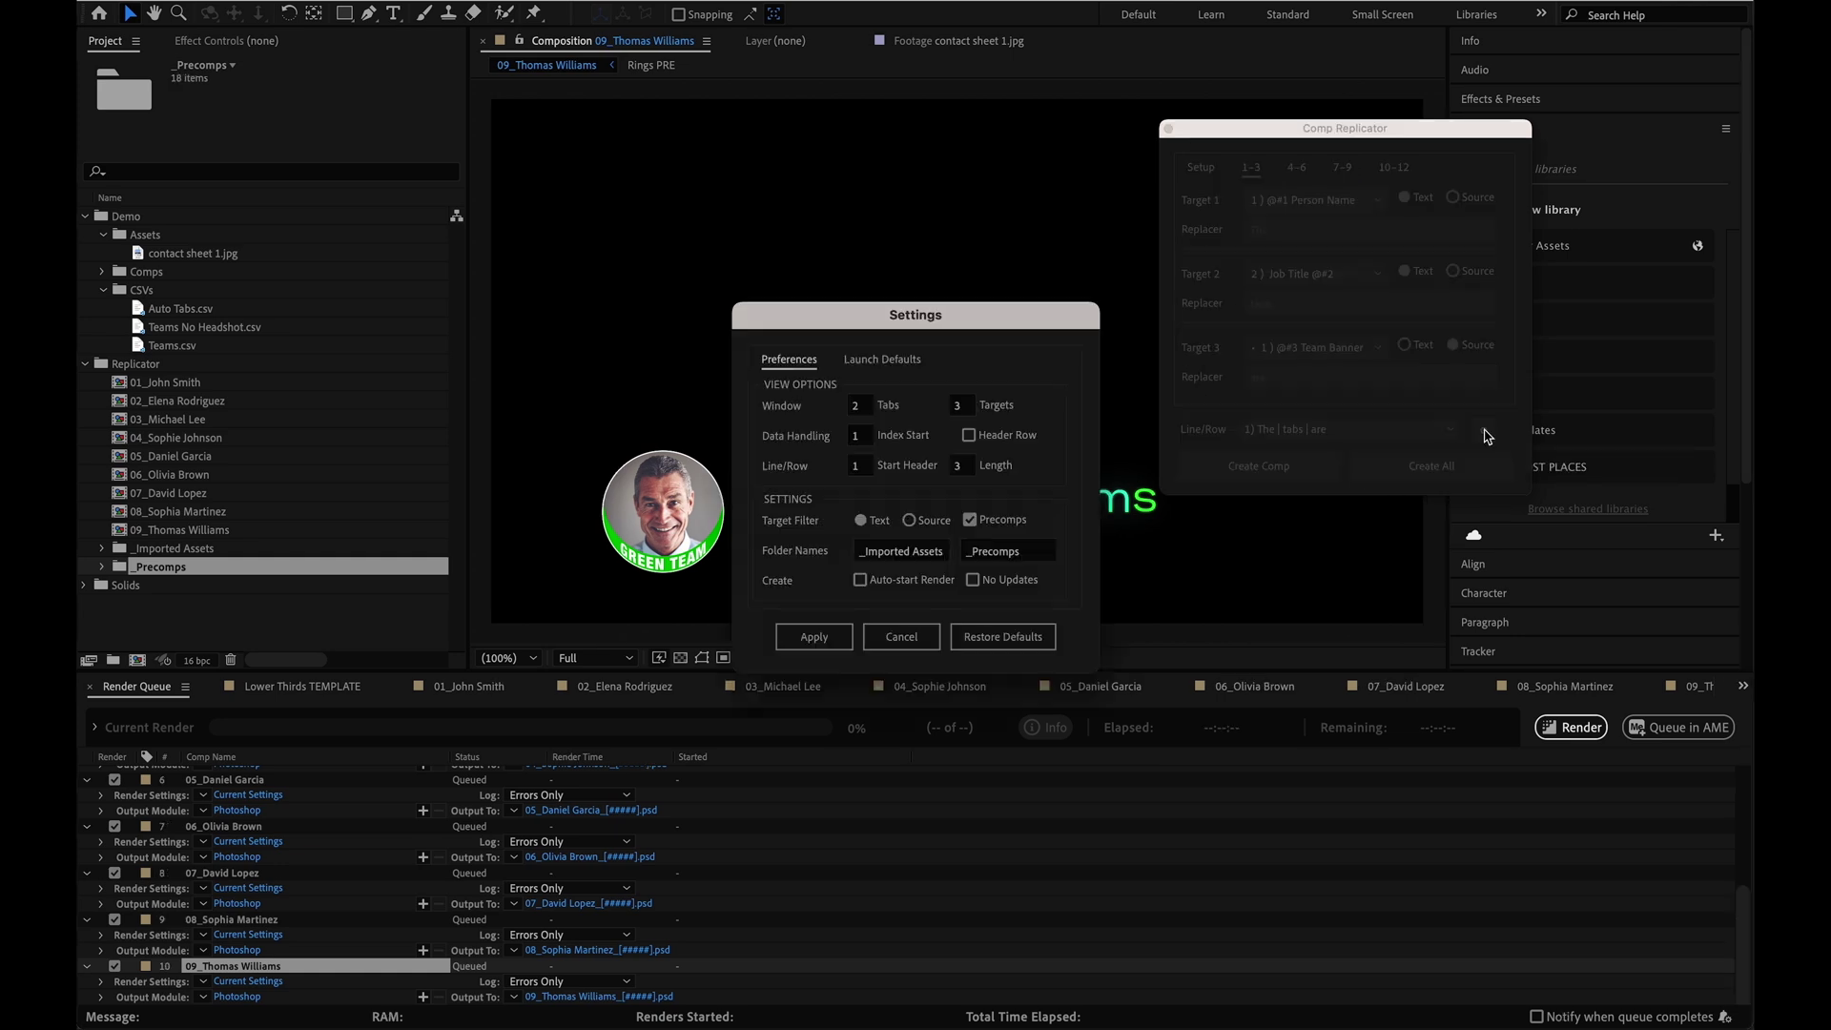
left_click(963, 405)
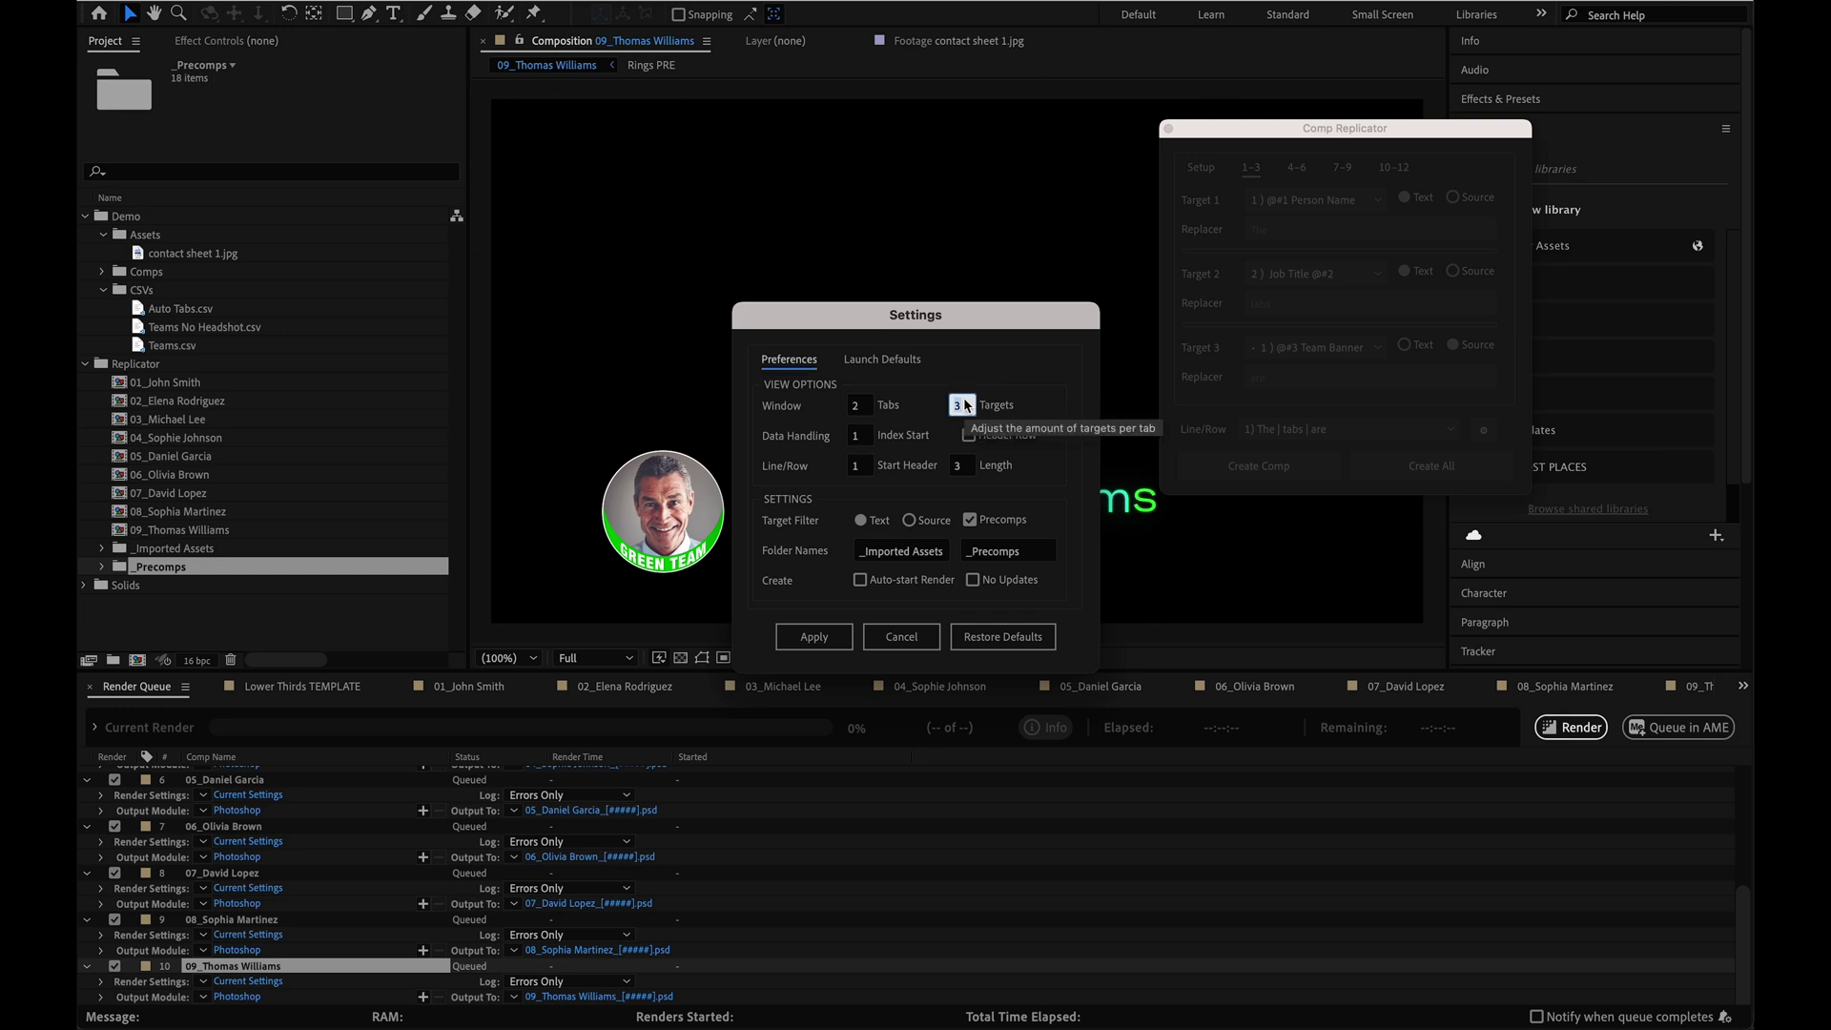
type("6")
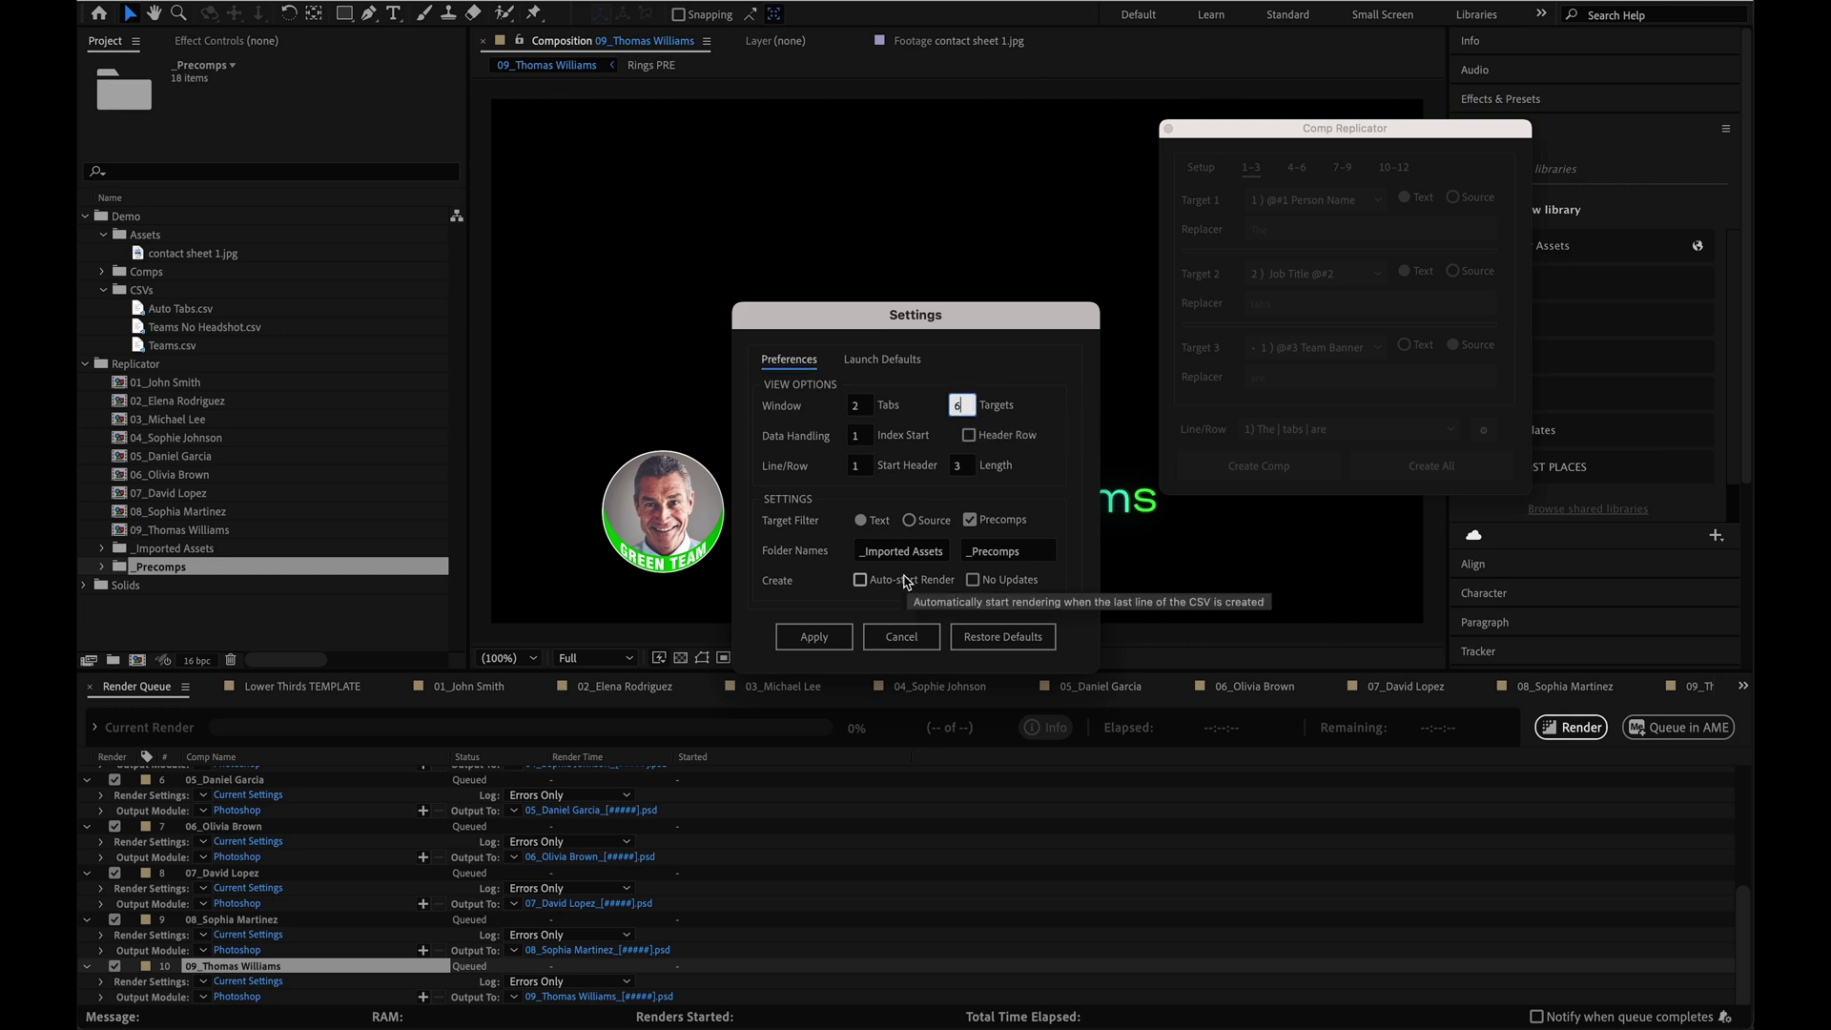
left_click(814, 636)
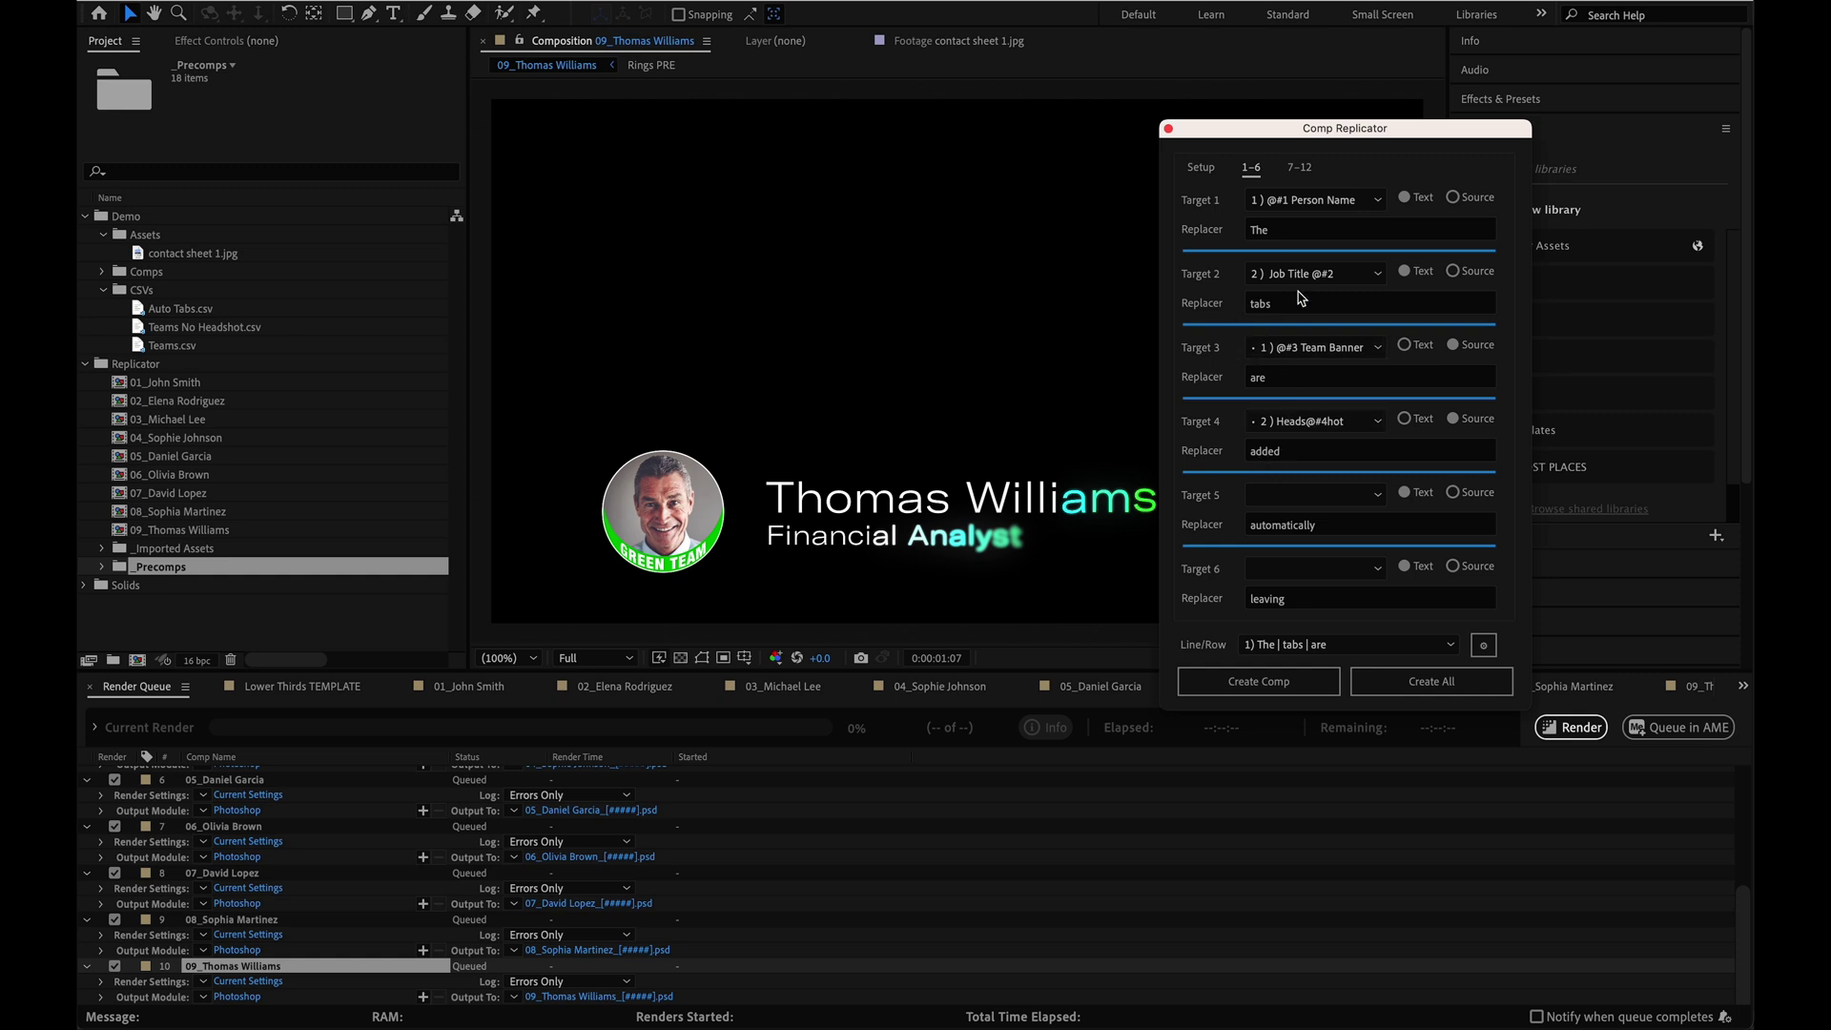
Step: Check the 7–12 tab, then close the floating Comp Replicator window
left_click(1301, 169)
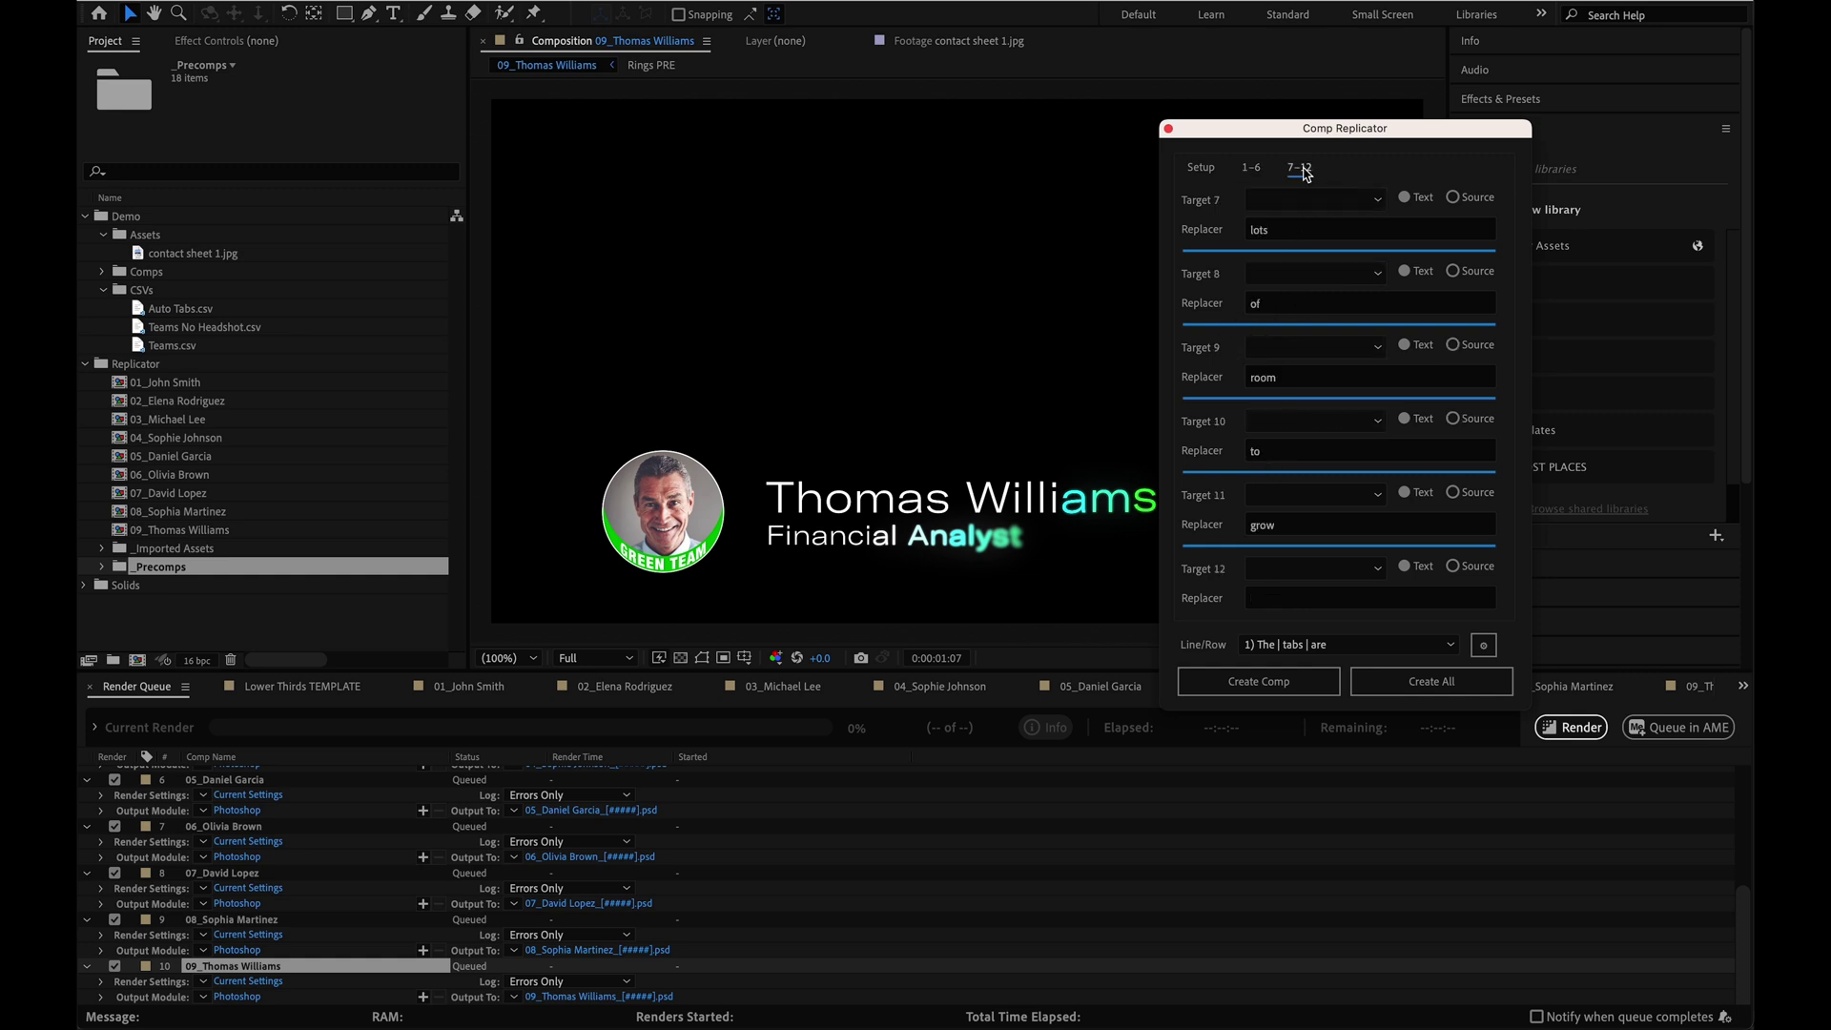
left_click(1167, 129)
left_click(695, 0)
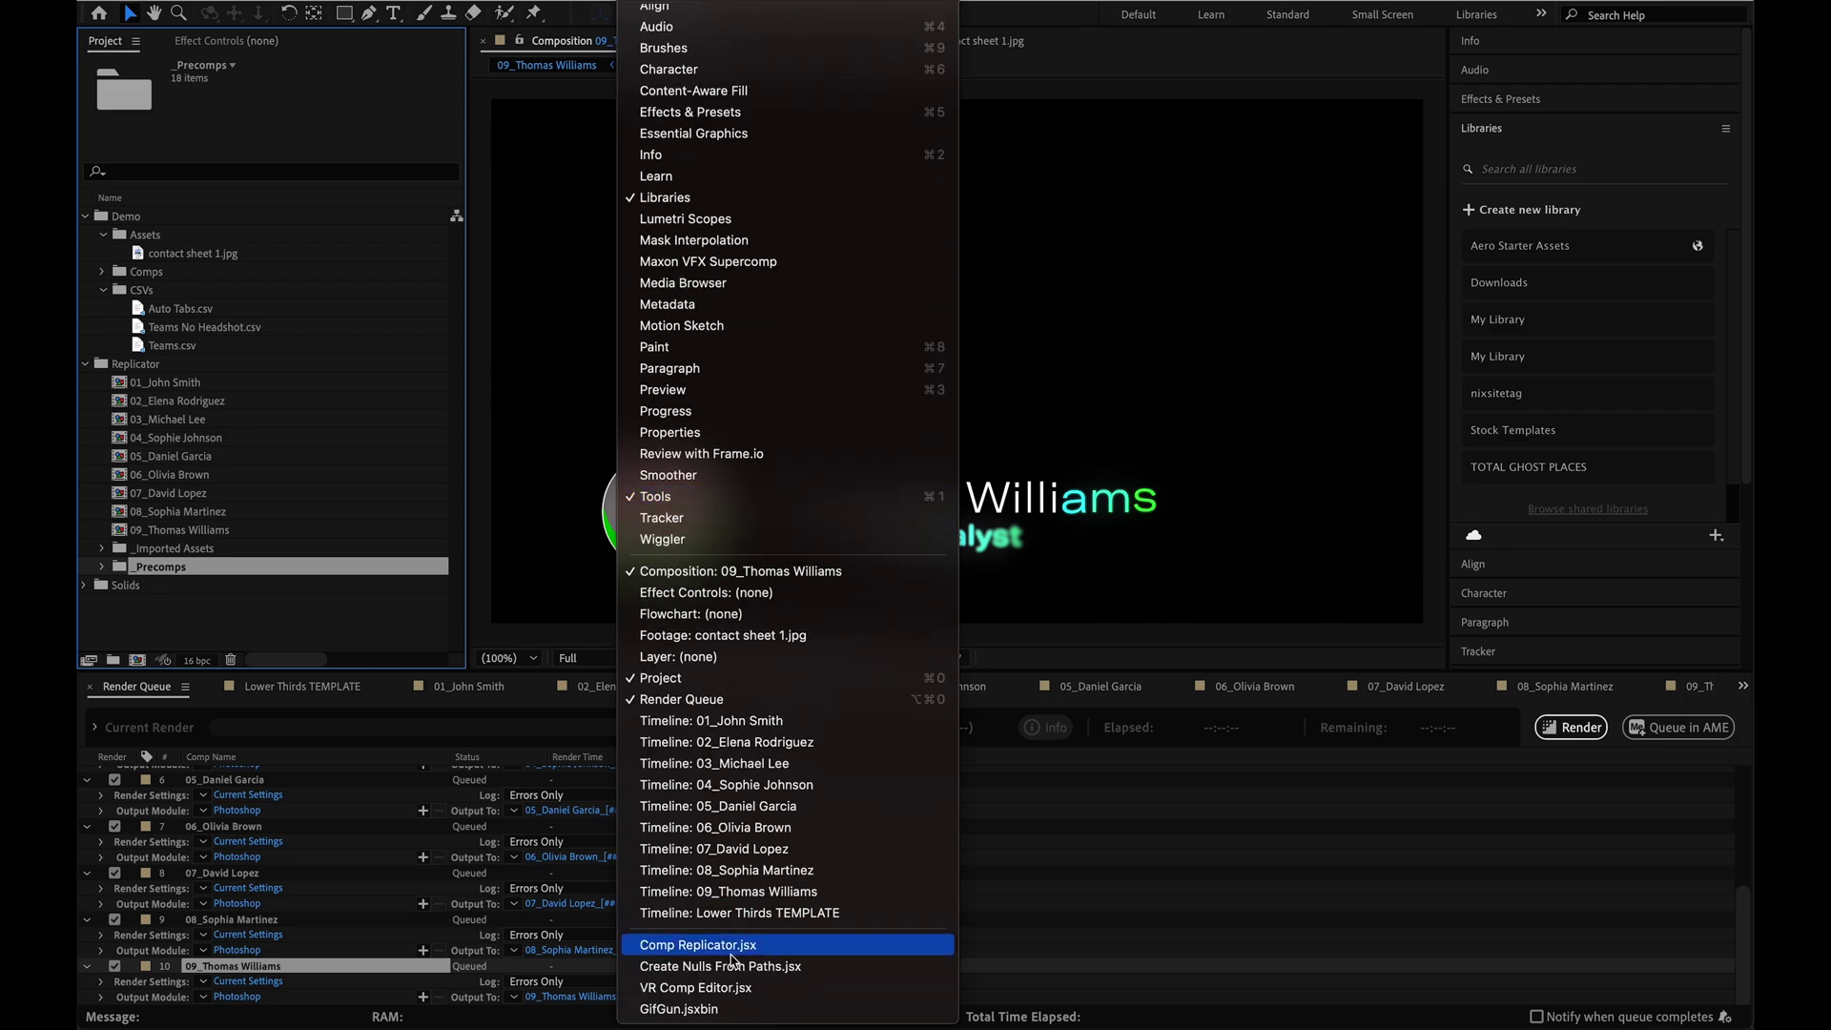
Step: Dock Comp Replicator via Window > Comp Replicator.jsx and check its 1–6, 7–12 and Setup tabs
left_click(732, 948)
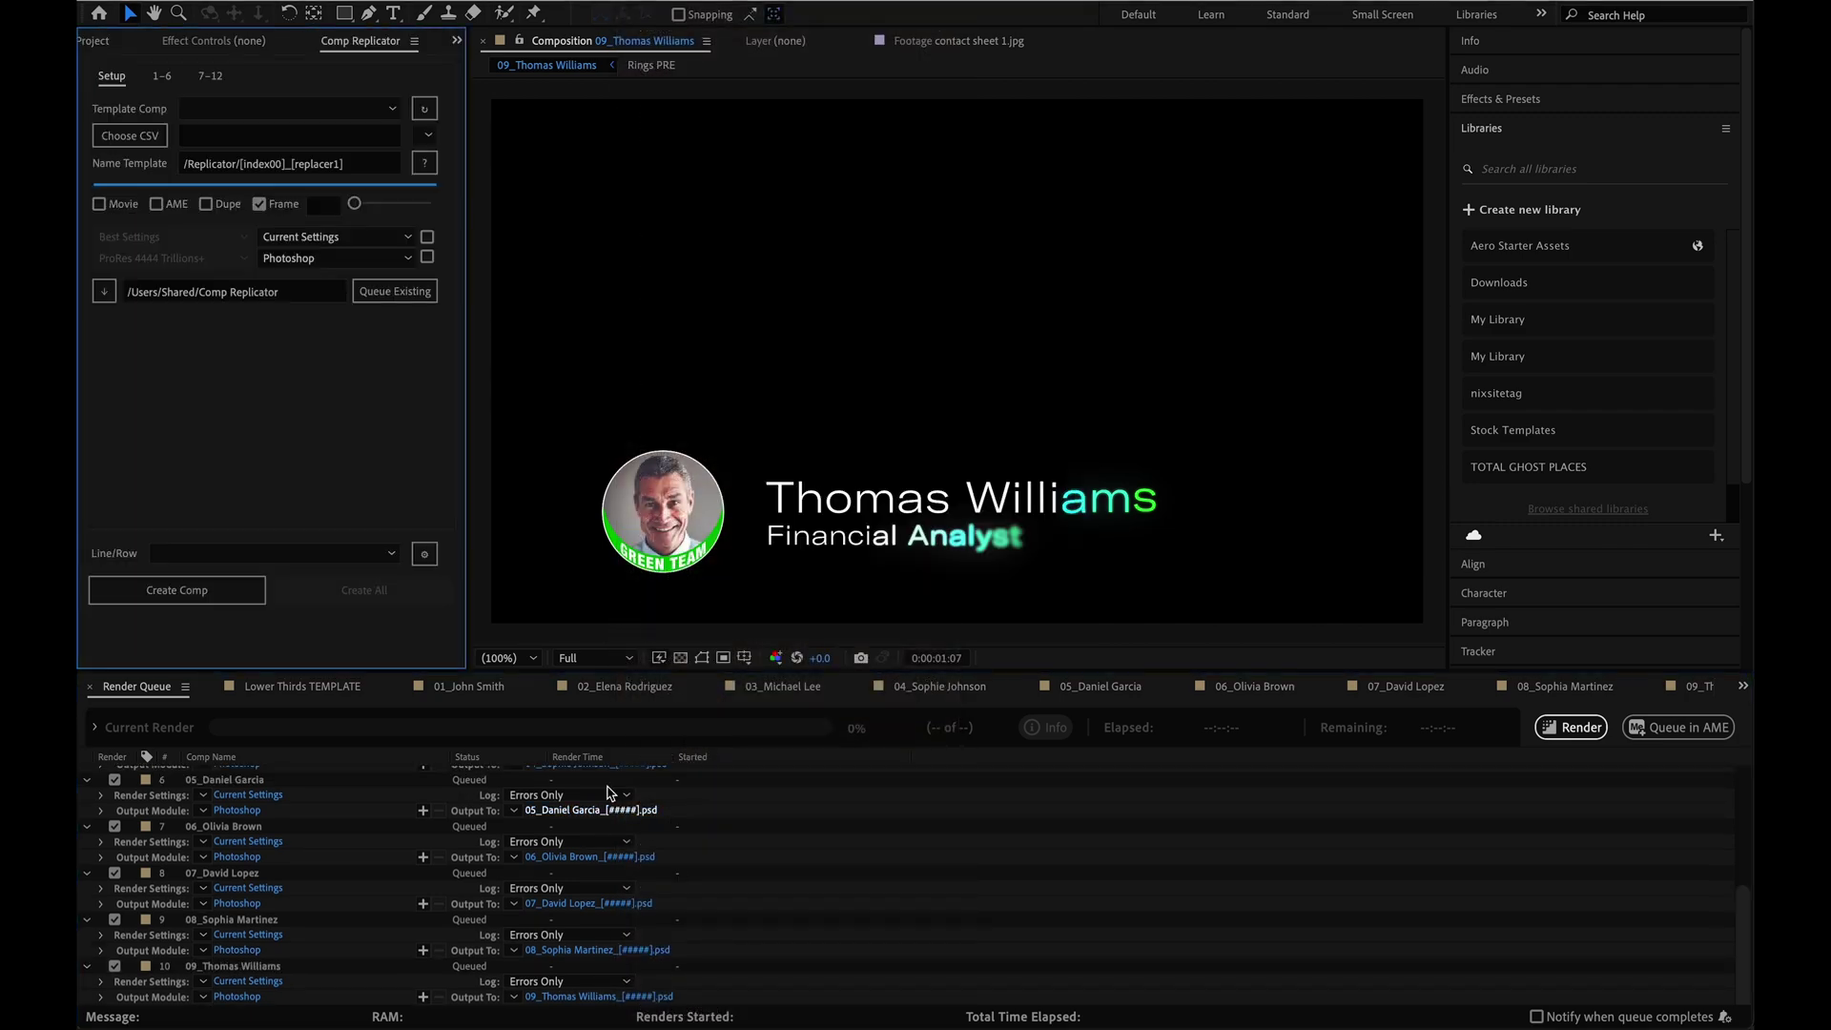
left_click(162, 77)
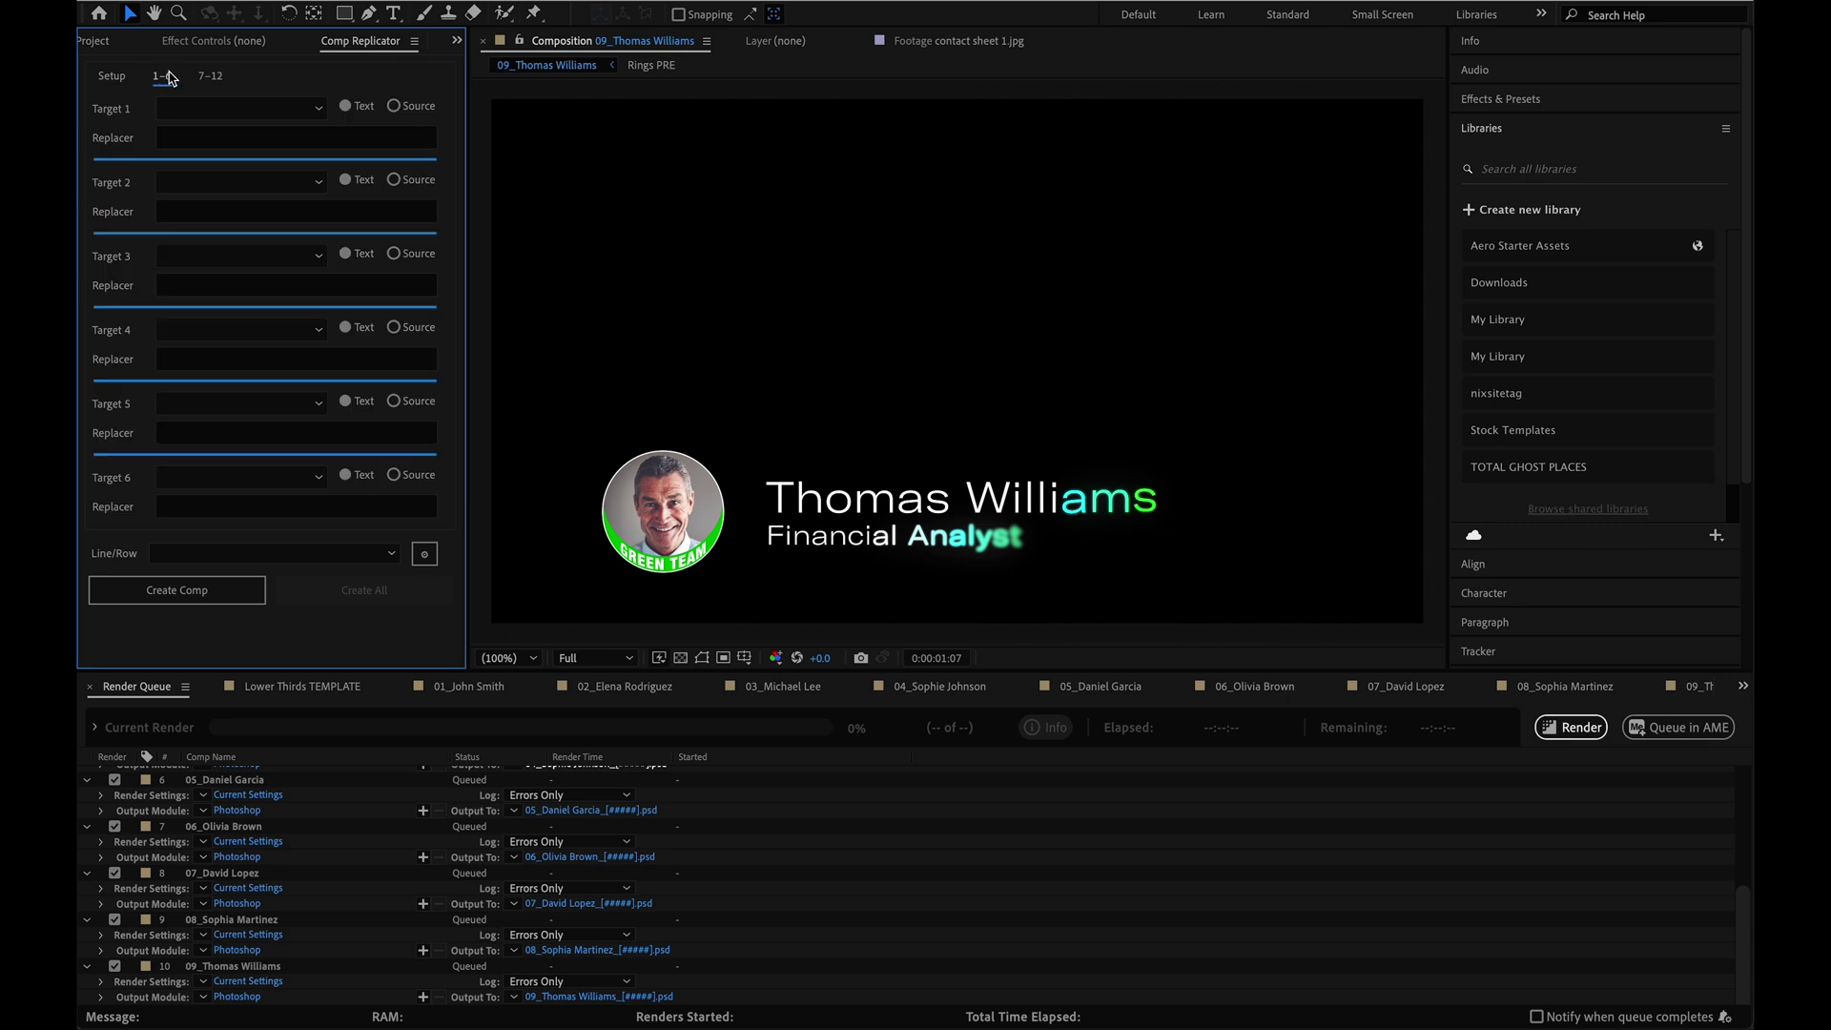
left_click(198, 80)
left_click(124, 76)
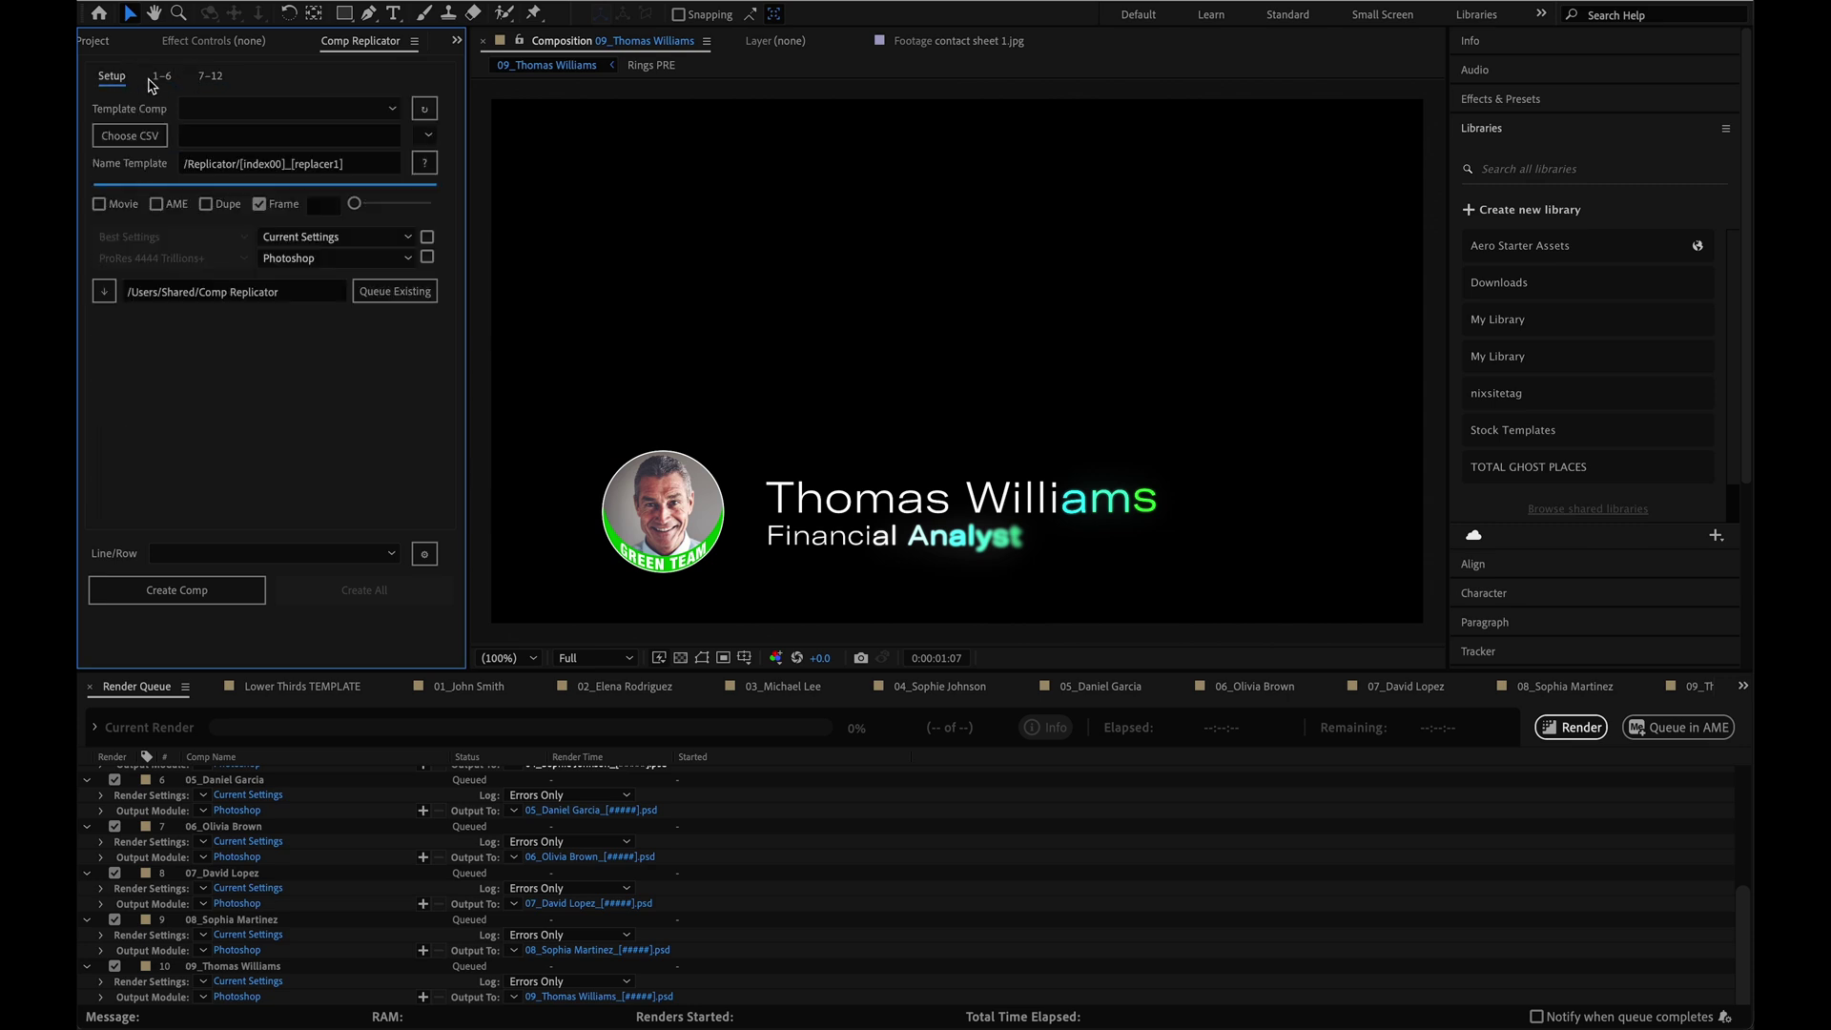